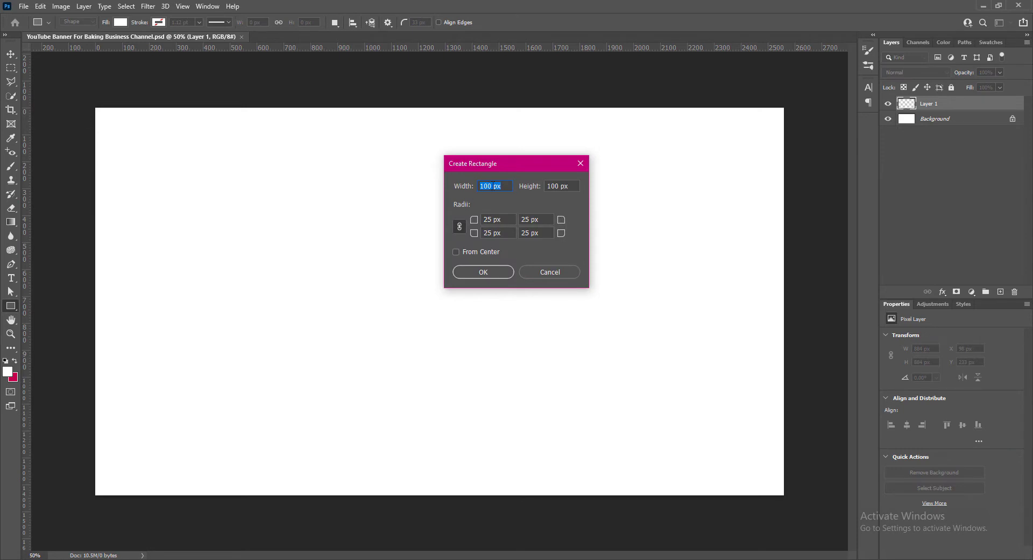
Step: Create a 2560 × 423 px rectangle and give it a dark brown fill
{"action": "left_click_drag", "start_coordinate": [492, 186], "coordinate": [478, 186]}
{"action": "type", "text": "42"}
{"action": "type", "text": "0"}
{"action": "left_click", "coordinate": [479, 273]}
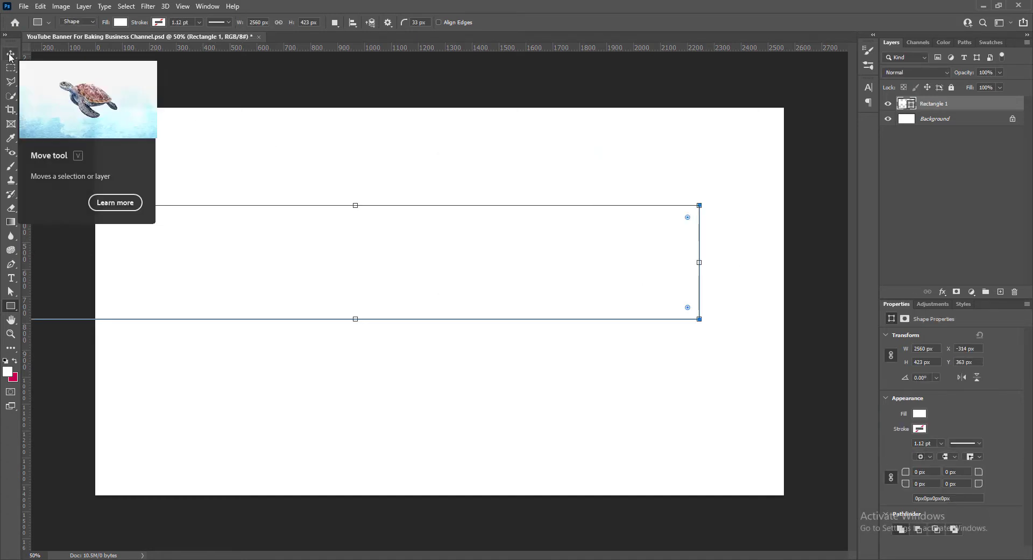
{"action": "left_click", "coordinate": [120, 22]}
{"action": "left_click", "coordinate": [52, 80]}
Step: Align the rectangle to the canvas, centred both horizontally and vertically
{"action": "left_click", "coordinate": [353, 22]}
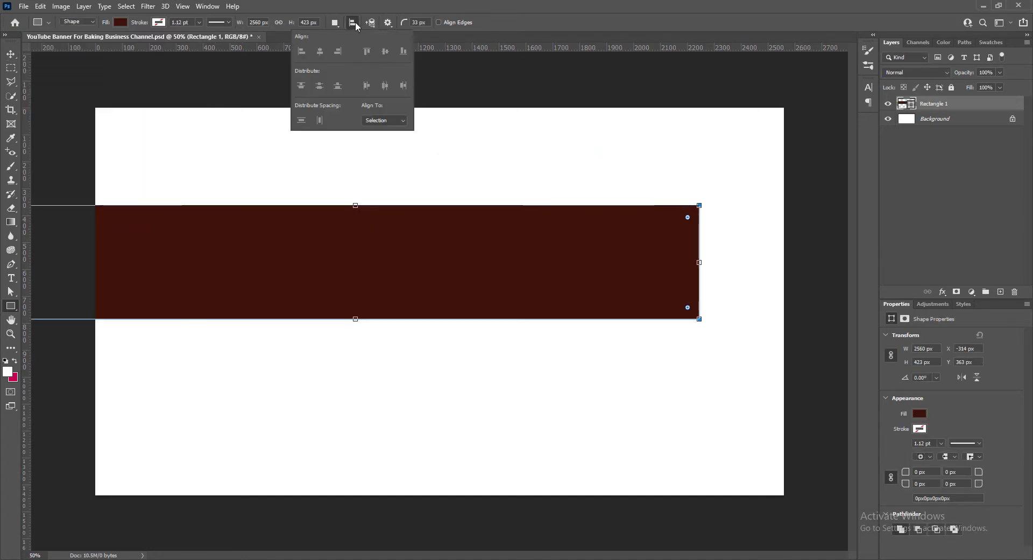
{"action": "left_click", "coordinate": [383, 120]}
{"action": "left_click", "coordinate": [384, 137]}
{"action": "left_click", "coordinate": [320, 51]}
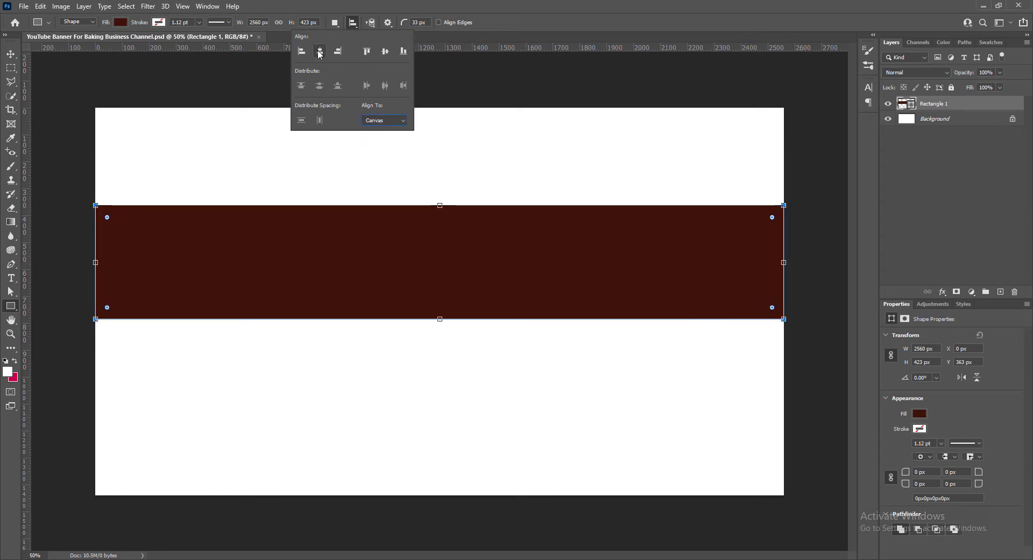
{"action": "left_click", "coordinate": [385, 51]}
Step: Place horizontal guides along the rectangle's top and bottom edges
{"action": "key", "text": "v"}
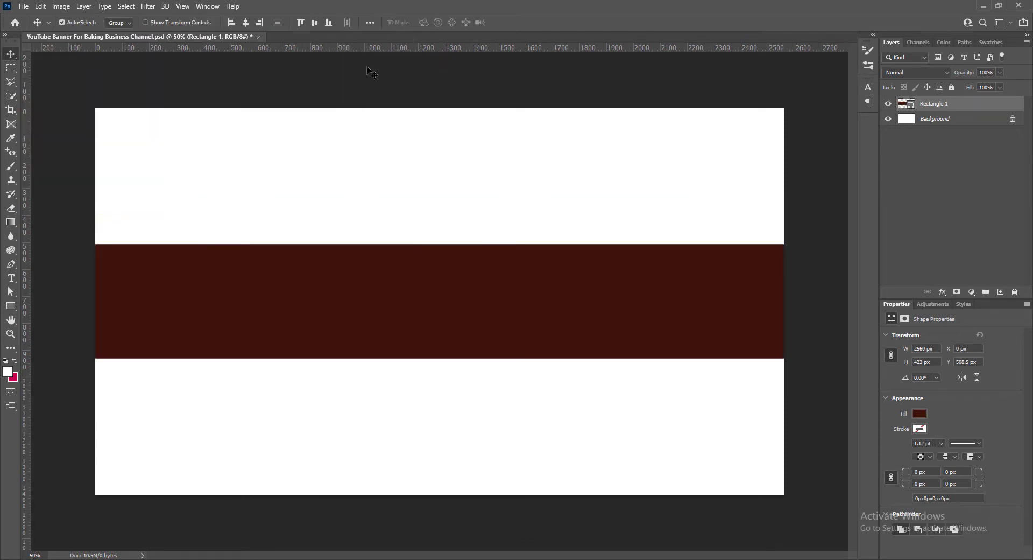
{"action": "left_click_drag", "start_coordinate": [389, 49], "coordinate": [404, 244]}
{"action": "left_click_drag", "start_coordinate": [417, 48], "coordinate": [428, 361]}
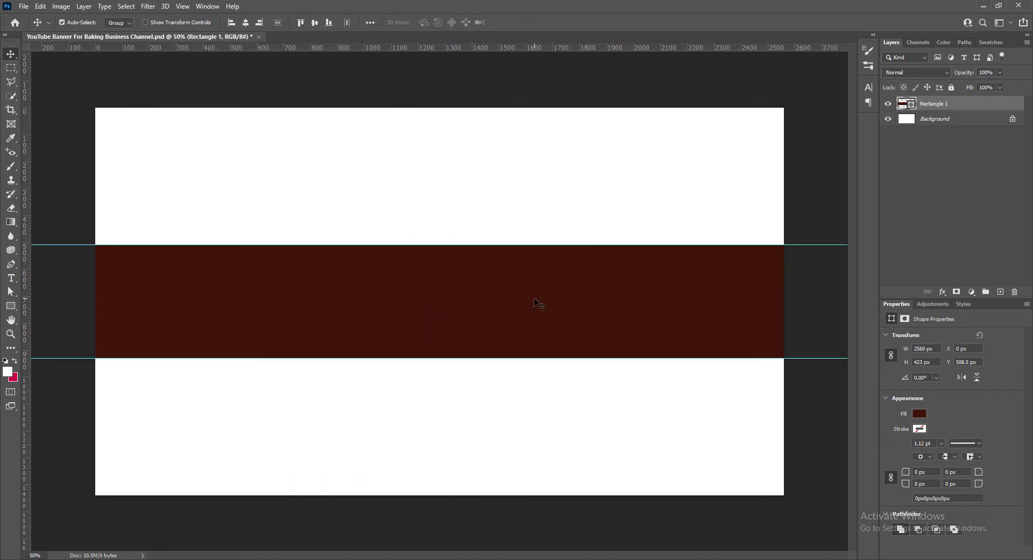
Step: Set the rectangle's width to 1546 px and centre it horizontally on the canvas
{"action": "left_click", "coordinate": [11, 306]}
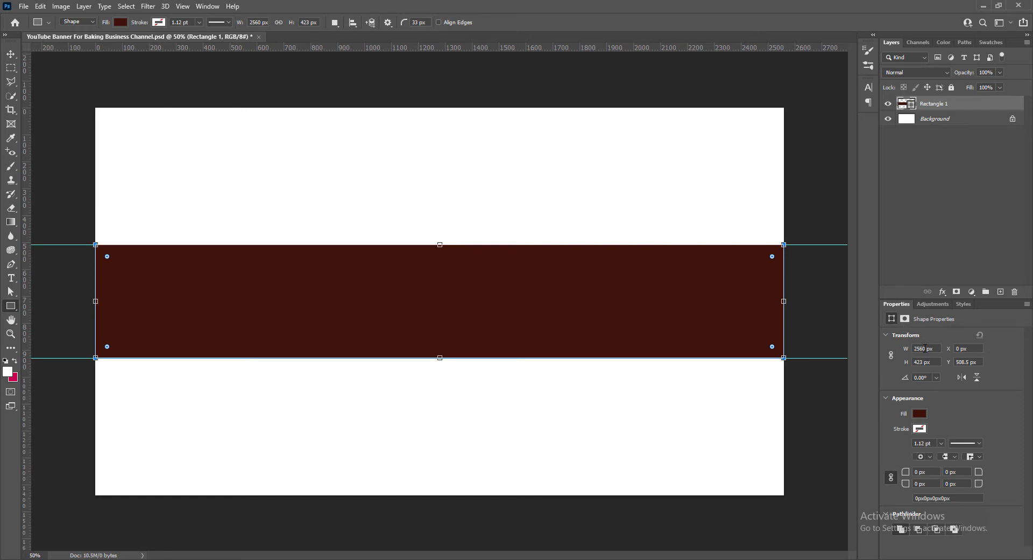
{"action": "type", "text": "1546"}
{"action": "left_click", "coordinate": [937, 362]}
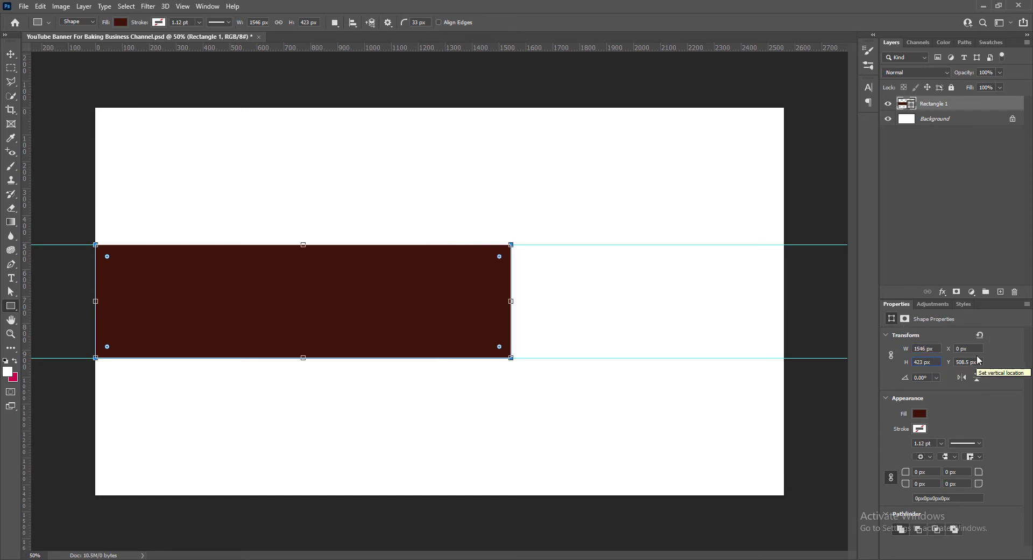
{"action": "left_click", "coordinate": [353, 23]}
{"action": "left_click", "coordinate": [320, 52]}
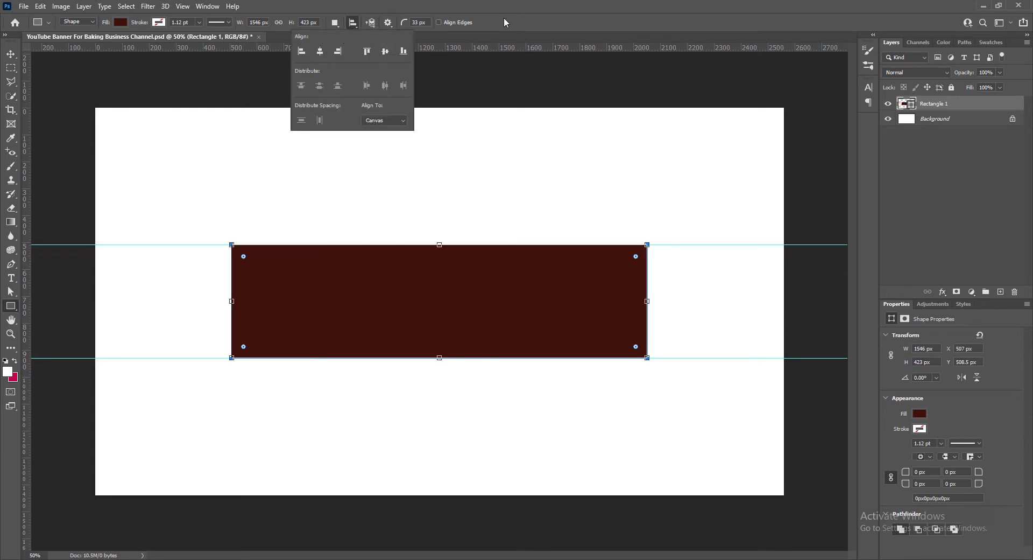
Step: Place vertical guides along the rectangle's left and right edges, and delete the rectangle layer
{"action": "left_click", "coordinate": [11, 54]}
{"action": "left_click_drag", "start_coordinate": [26, 322], "coordinate": [647, 350]}
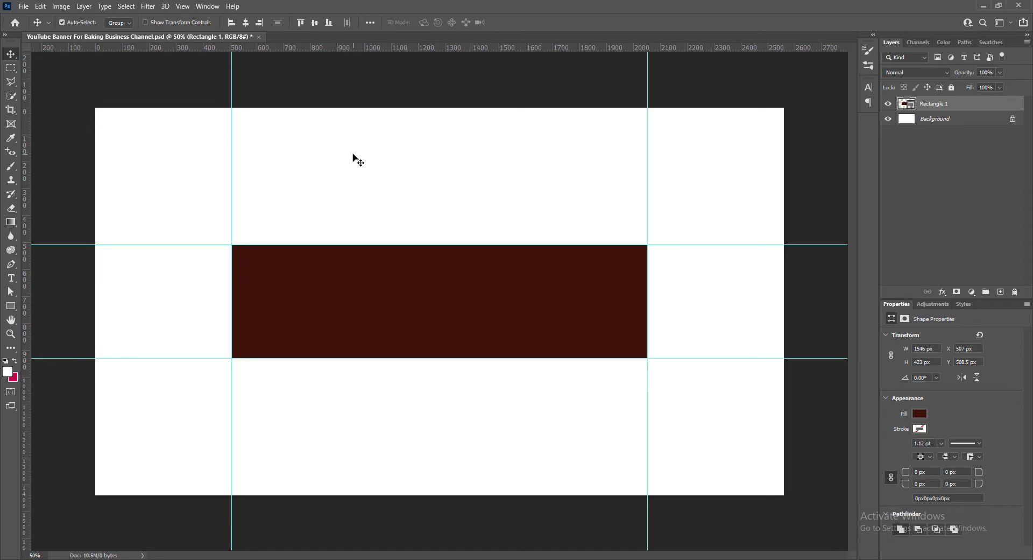
{"action": "left_click", "coordinate": [1015, 292]}
{"action": "left_click", "coordinate": [466, 213]}
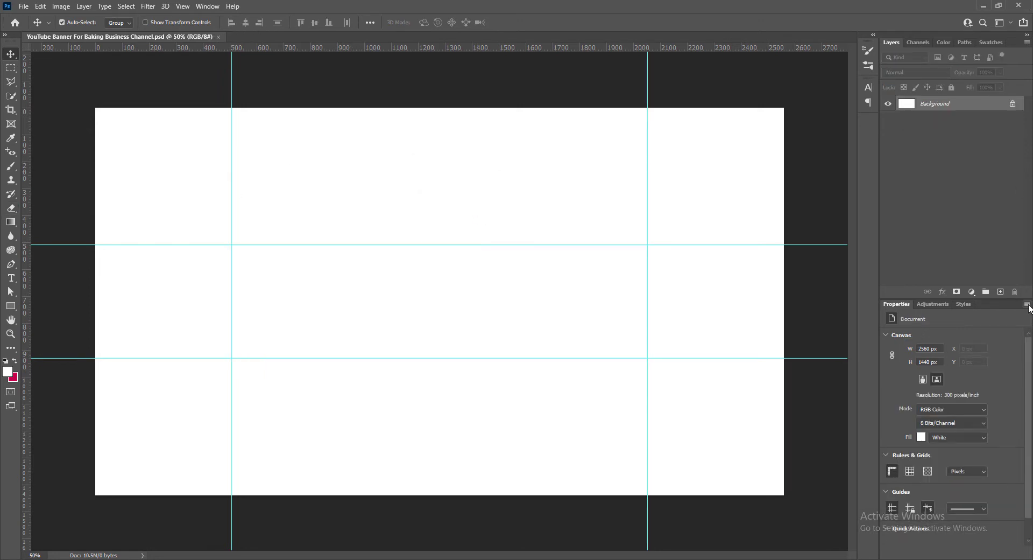
Step: On a new layer, draw a closed Pen shape covering the canvas's left part, with a V-shaped notch in its right side, using a vertical guide to align the outer points
{"action": "left_click", "coordinate": [1000, 291]}
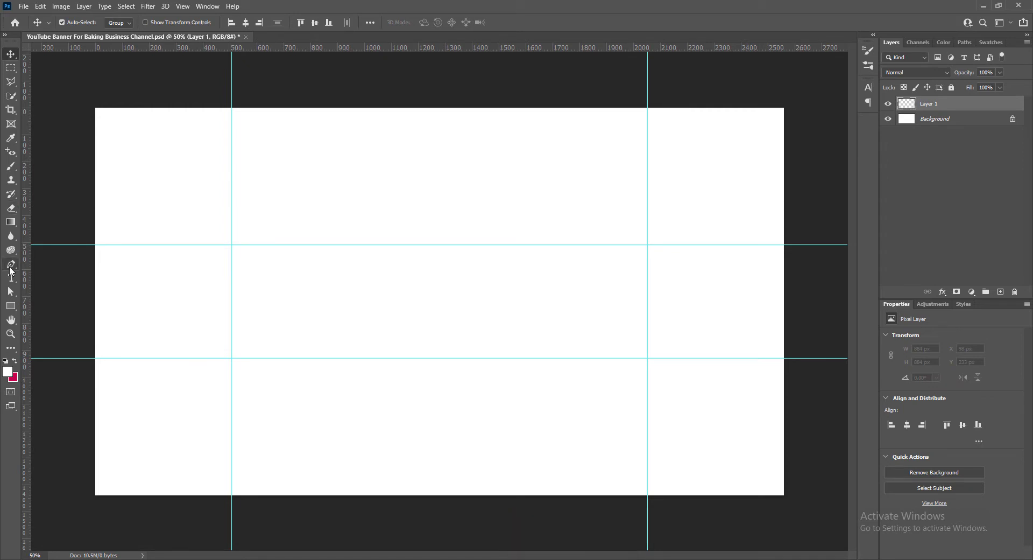
{"action": "left_click", "coordinate": [10, 267]}
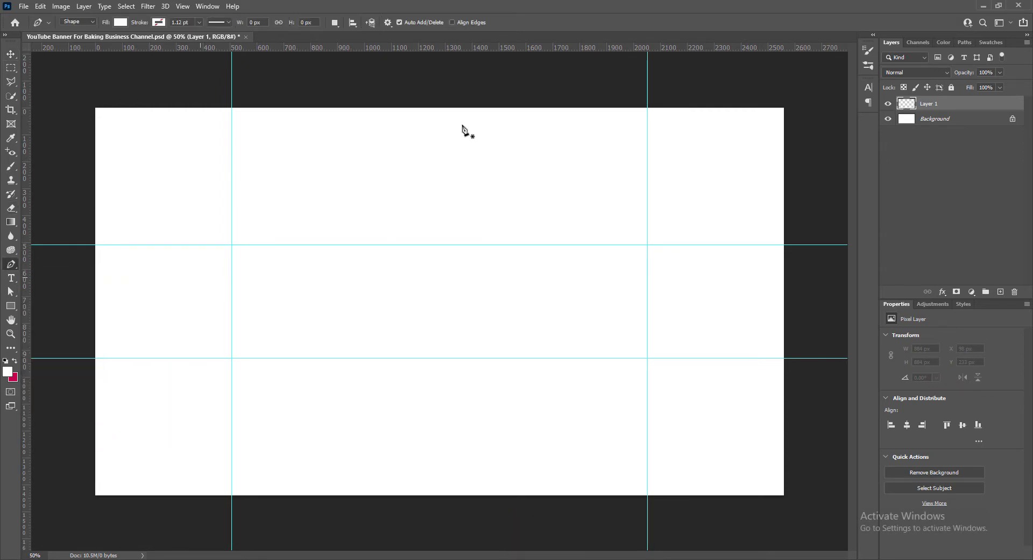
{"action": "left_click", "coordinate": [395, 76]}
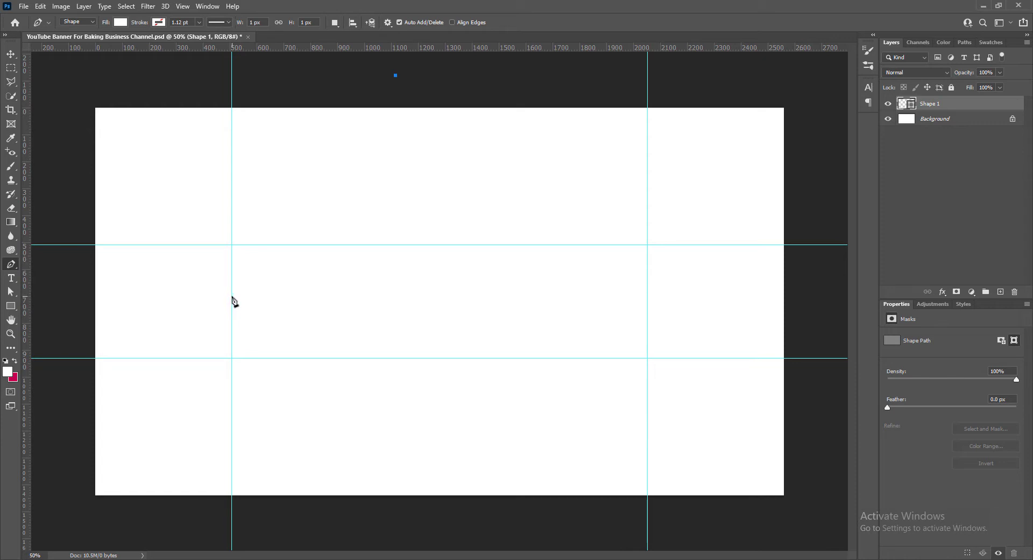
{"action": "left_click", "coordinate": [263, 293]}
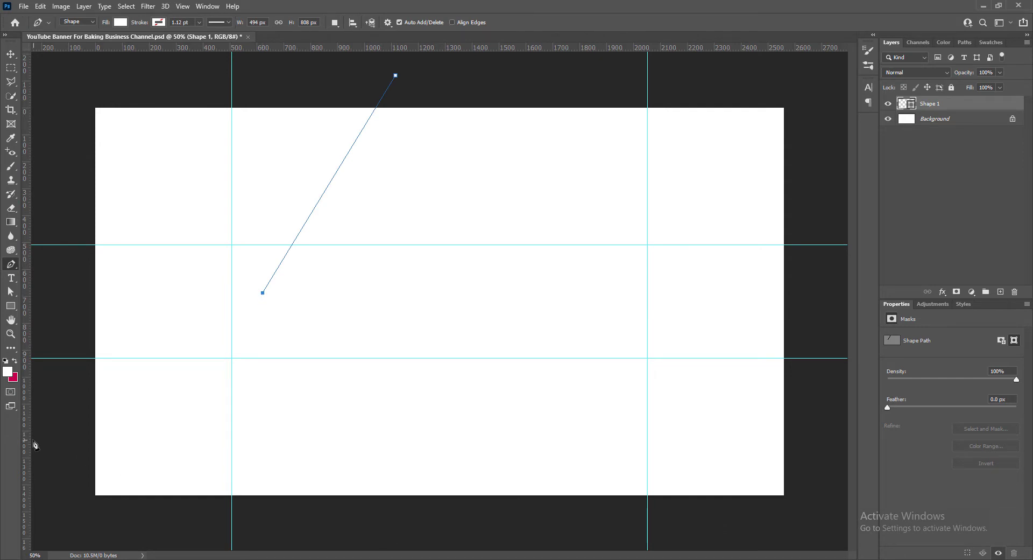
{"action": "left_click_drag", "start_coordinate": [35, 444], "coordinate": [395, 453]}
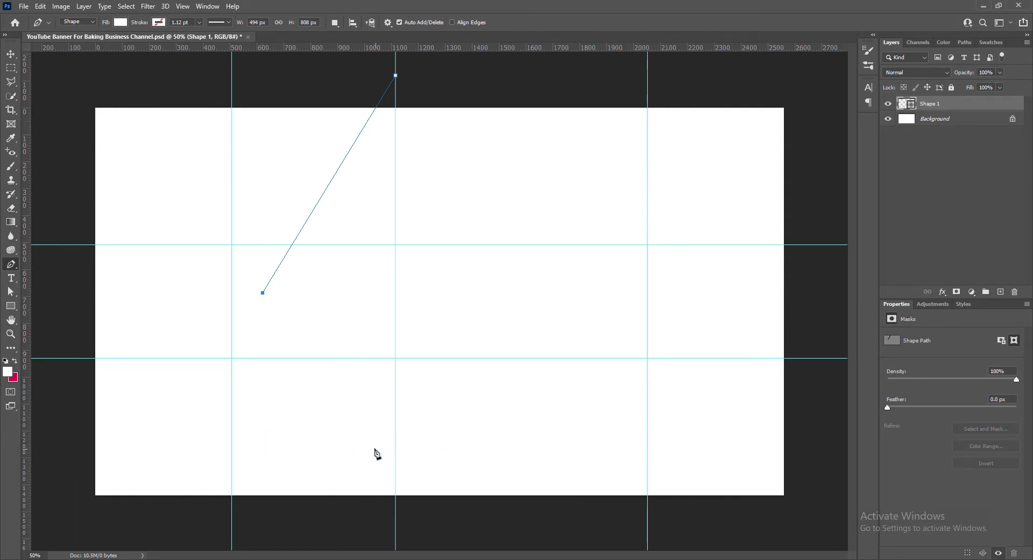
{"action": "left_click", "coordinate": [395, 530]}
{"action": "left_click", "coordinate": [45, 526]}
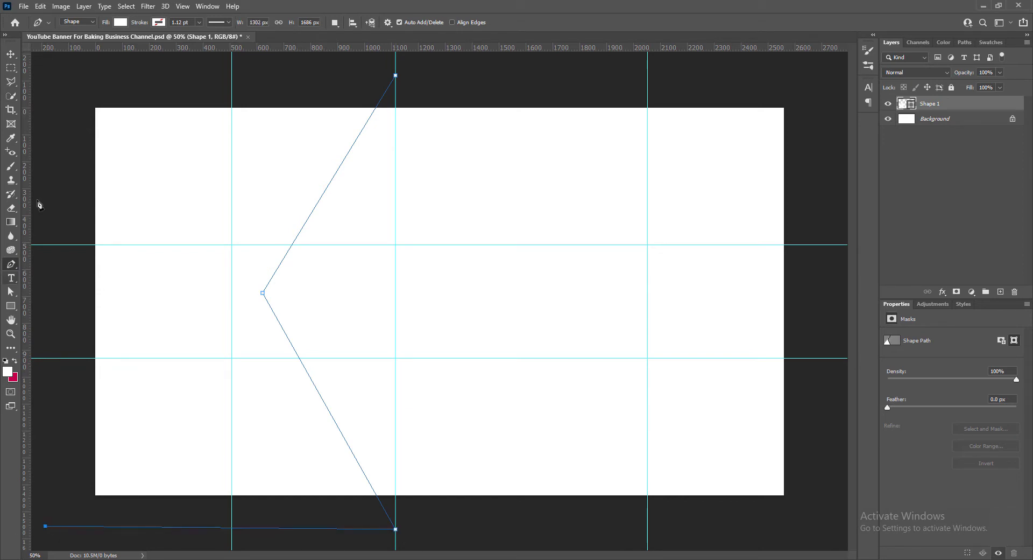
{"action": "left_click", "coordinate": [55, 79]}
{"action": "left_click", "coordinate": [395, 75]}
Step: Fill the notched shape with very dark red #150000 and remove the vertical guide through its outer points
{"action": "left_click", "coordinate": [11, 54]}
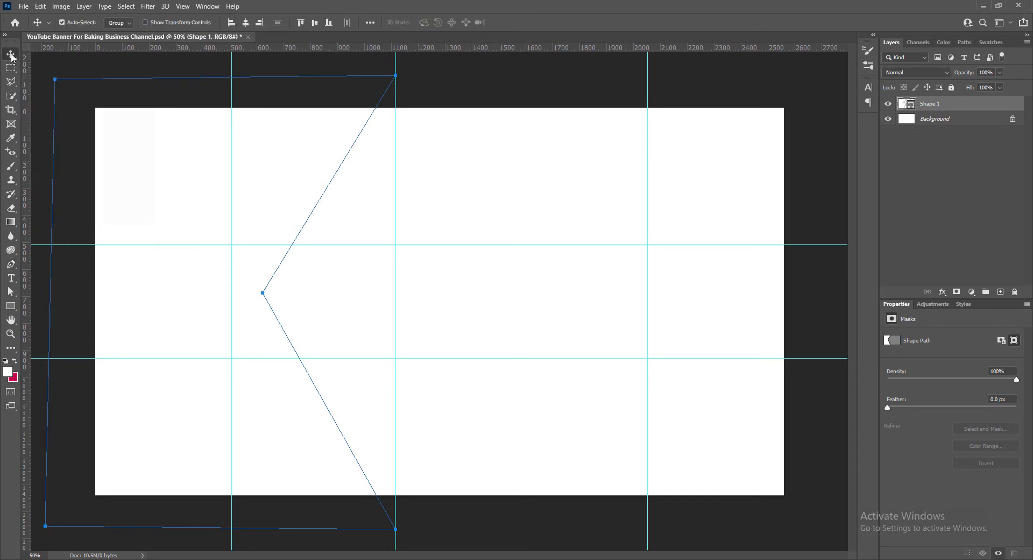
{"action": "double_click", "coordinate": [904, 106]}
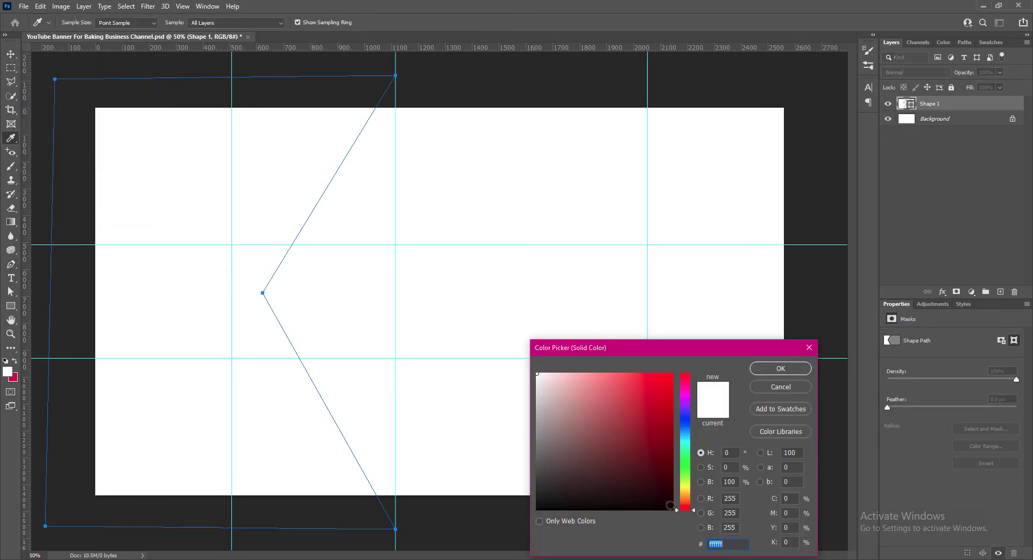
{"action": "left_click", "coordinate": [671, 498]}
{"action": "left_click", "coordinate": [769, 370]}
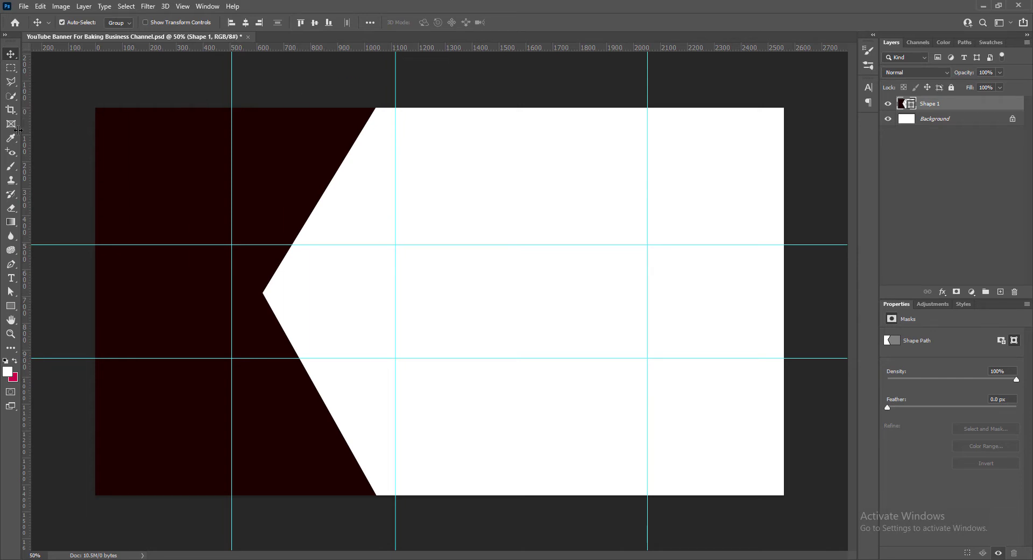
{"action": "left_click_drag", "start_coordinate": [396, 74], "coordinate": [395, 47]}
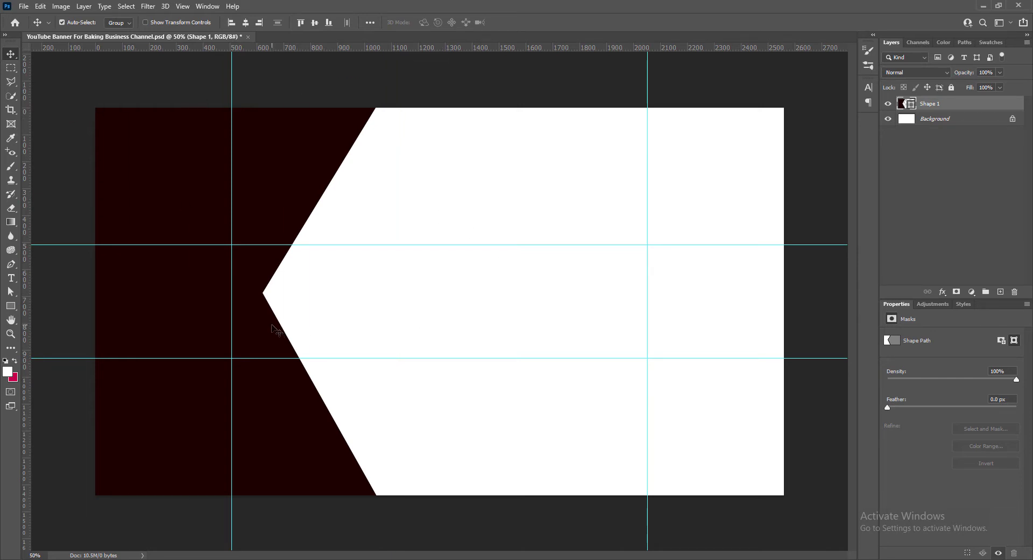
Step: Move the dark notched shape down so its notch point sits slightly below the canvas's vertical middle, and deselect it
{"action": "mouse_move", "coordinate": [273, 330]}
{"action": "left_mouse_down"}
{"action": "mouse_move", "coordinate": [272, 339]}
{"action": "mouse_move", "coordinate": [267, 329]}
{"action": "left_mouse_up"}
{"action": "key", "text": "ctrl+t"}
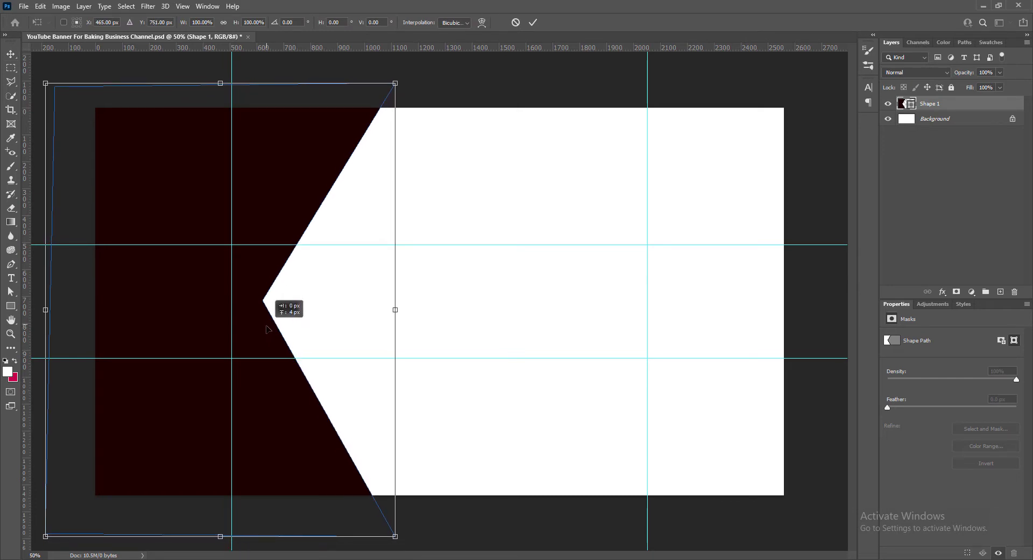
{"action": "left_click_drag", "start_coordinate": [267, 329], "coordinate": [264, 330]}
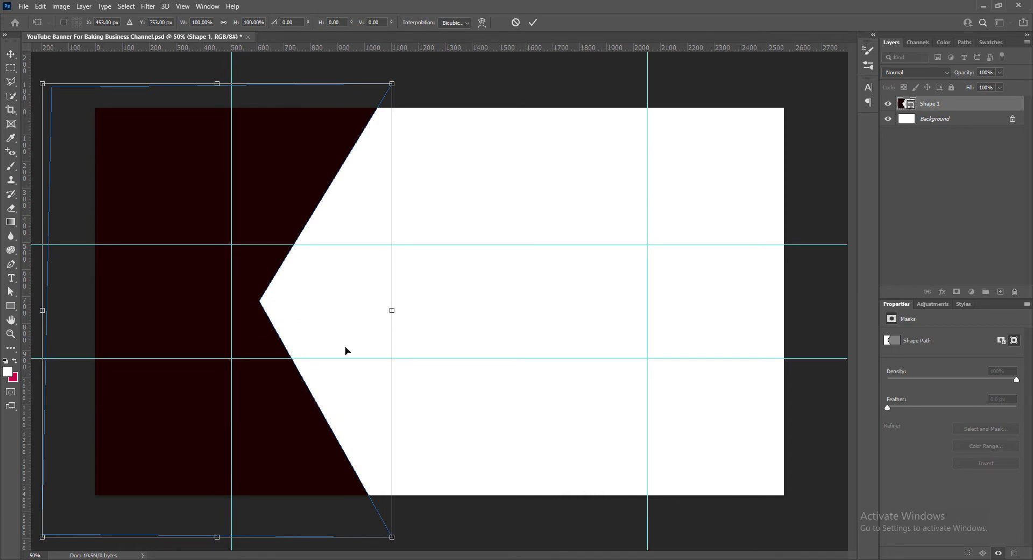
{"action": "left_click_drag", "start_coordinate": [263, 262], "coordinate": [263, 280]}
{"action": "key", "text": "Return"}
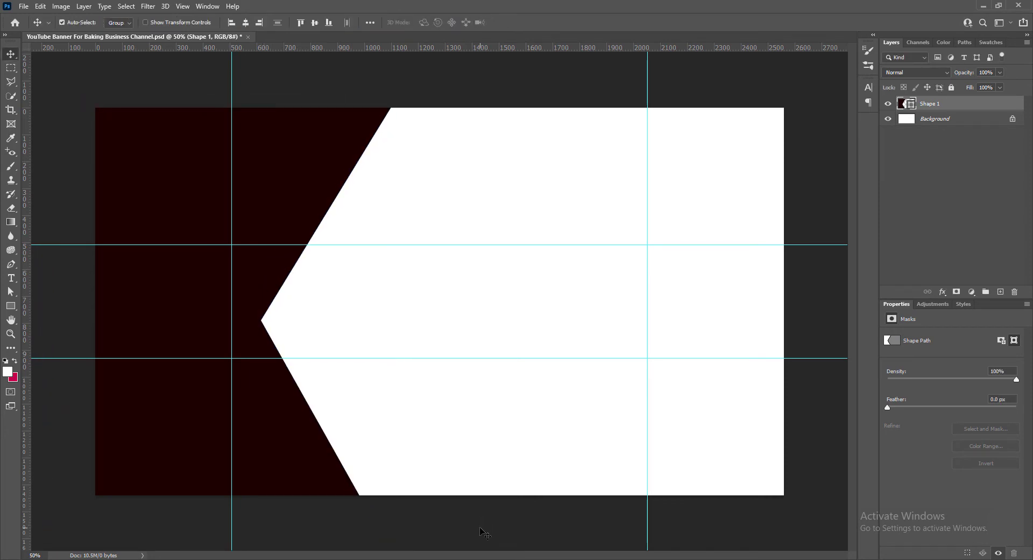
{"action": "left_click", "coordinate": [484, 532]}
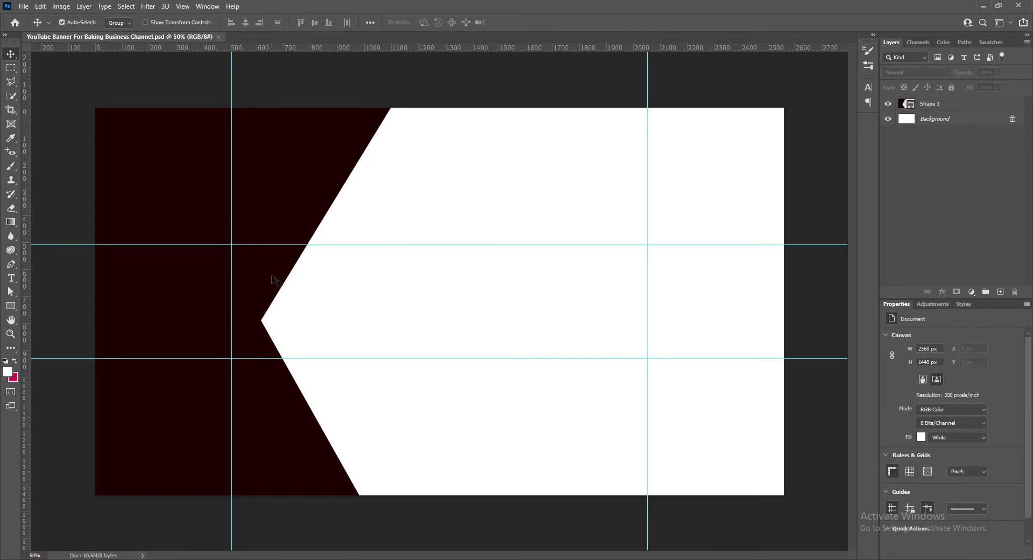
Step: Duplicate the dark shape slightly to the right and below, and fill the copy with orange #f98c2f
{"action": "scroll", "coordinate": [273, 281], "scroll_direction": "up", "scroll_amount": 1}
{"action": "left_click", "coordinate": [244, 273]}
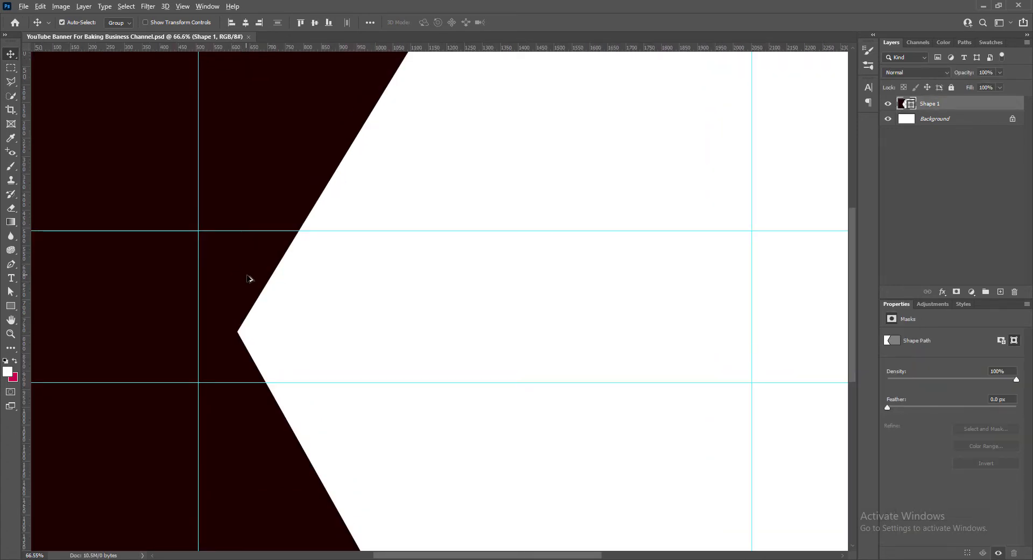
{"action": "left_click_drag", "start_coordinate": [247, 275], "coordinate": [264, 281]}
{"action": "double_click", "coordinate": [901, 104]}
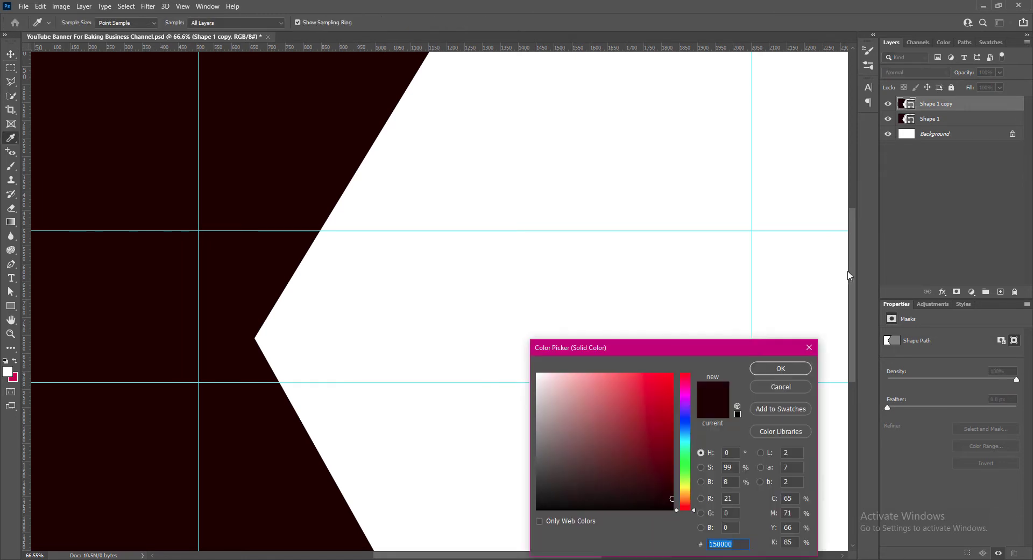
{"action": "type", "text": "f98c2f"}
{"action": "left_click", "coordinate": [780, 368]}
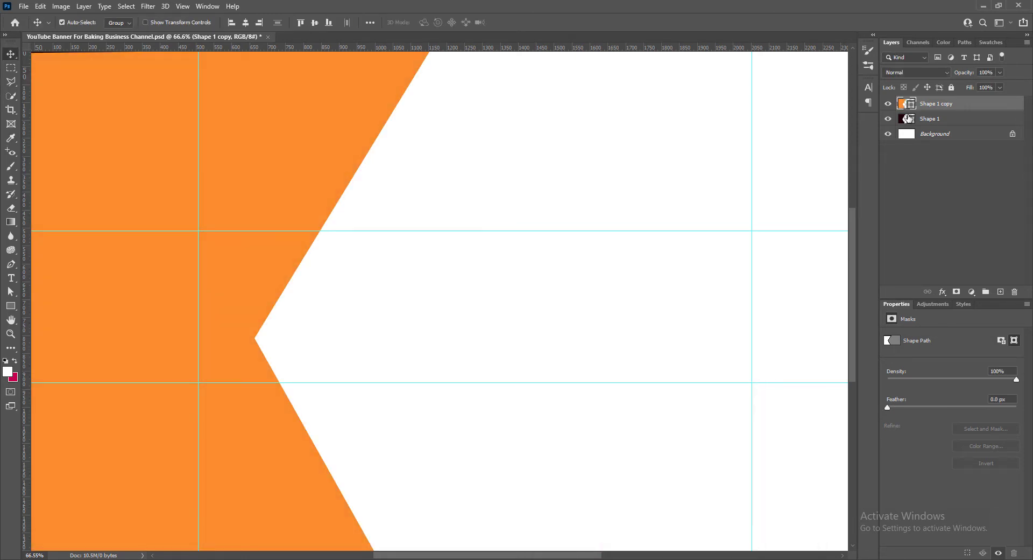
Step: Place the orange copy beneath the dark shape in the layer order and shift it slightly left to narrow the orange edge
{"action": "left_click_drag", "start_coordinate": [908, 118], "coordinate": [908, 126]}
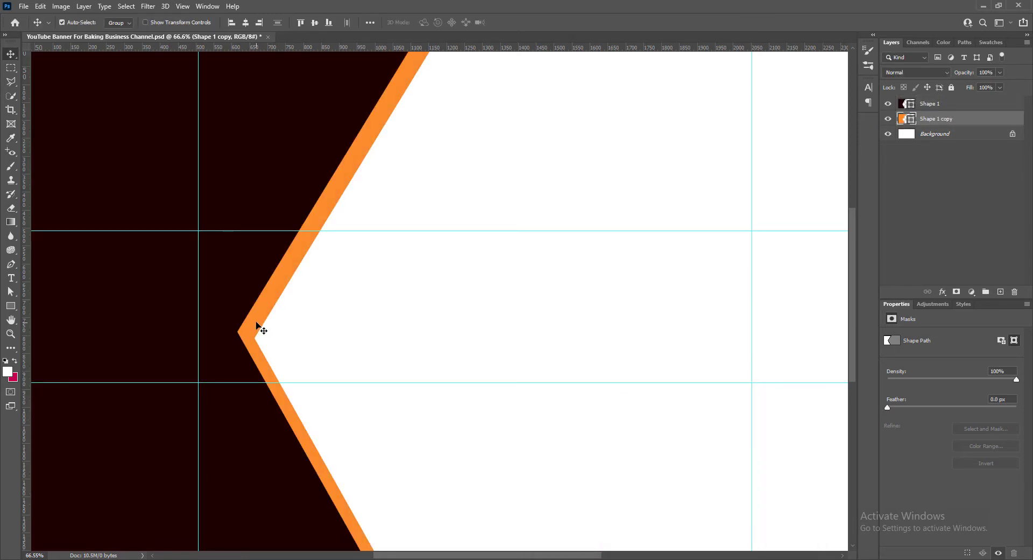
{"action": "left_click_drag", "start_coordinate": [260, 321], "coordinate": [254, 321]}
Step: Free-transform the orange copy, rotating it about 1.6° clockwise and nudging it up behind the dark shape
{"action": "scroll", "coordinate": [339, 349], "scroll_direction": "down", "scroll_amount": 1}
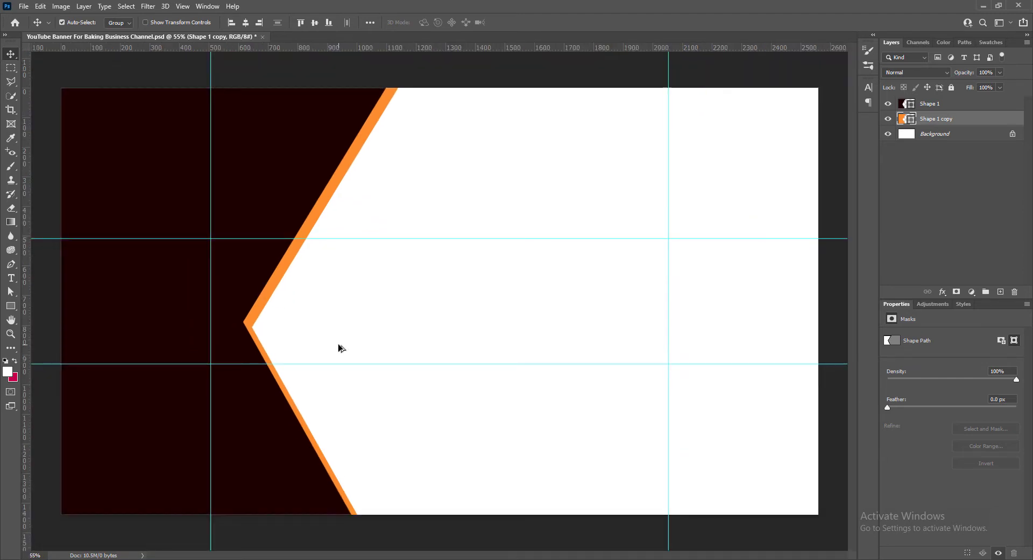
{"action": "key", "text": "ctrl+t"}
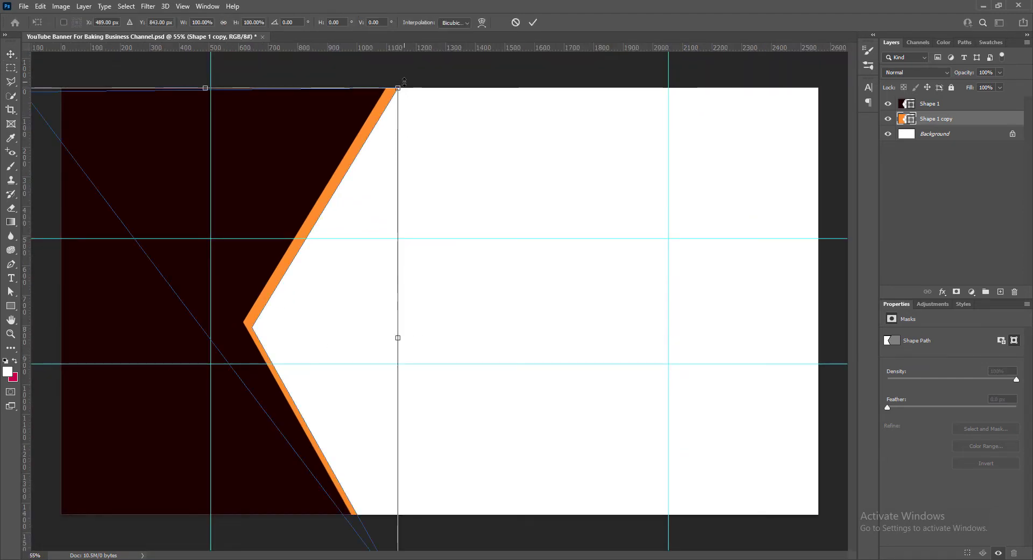
{"action": "left_click_drag", "start_coordinate": [405, 80], "coordinate": [410, 81]}
{"action": "key", "text": "Up"}
{"action": "key", "text": "Up"}
{"action": "key", "text": "Up"}
{"action": "key", "text": "Up"}
{"action": "key", "text": "Up"}
{"action": "key", "text": "Up"}
{"action": "key", "text": "Up"}
{"action": "key", "text": "Up"}
{"action": "key", "text": "Up"}
{"action": "key", "text": "Up"}
{"action": "key", "text": "Up"}
{"action": "key", "text": "Up"}
{"action": "key", "text": "Up"}
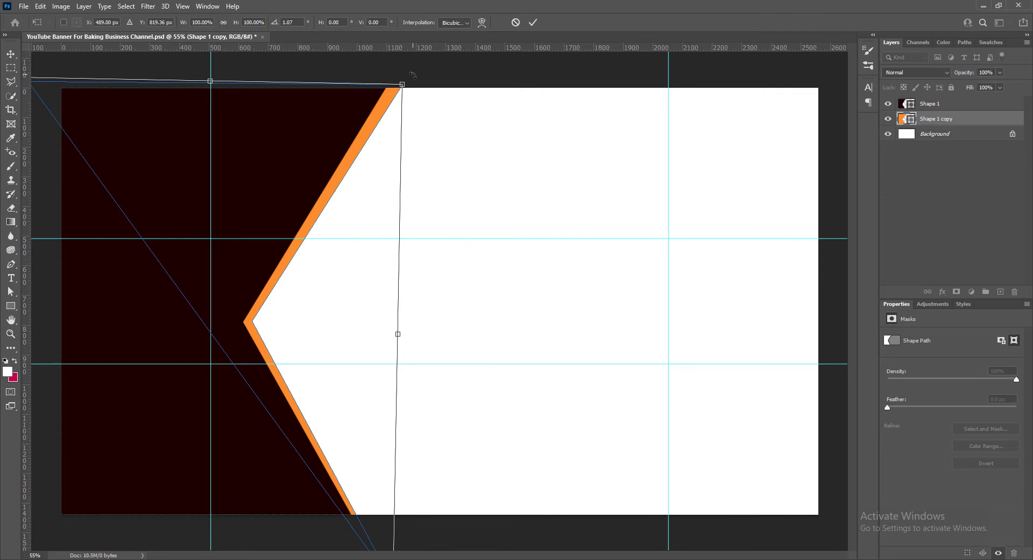
{"action": "left_click_drag", "start_coordinate": [434, 533], "coordinate": [433, 536]}
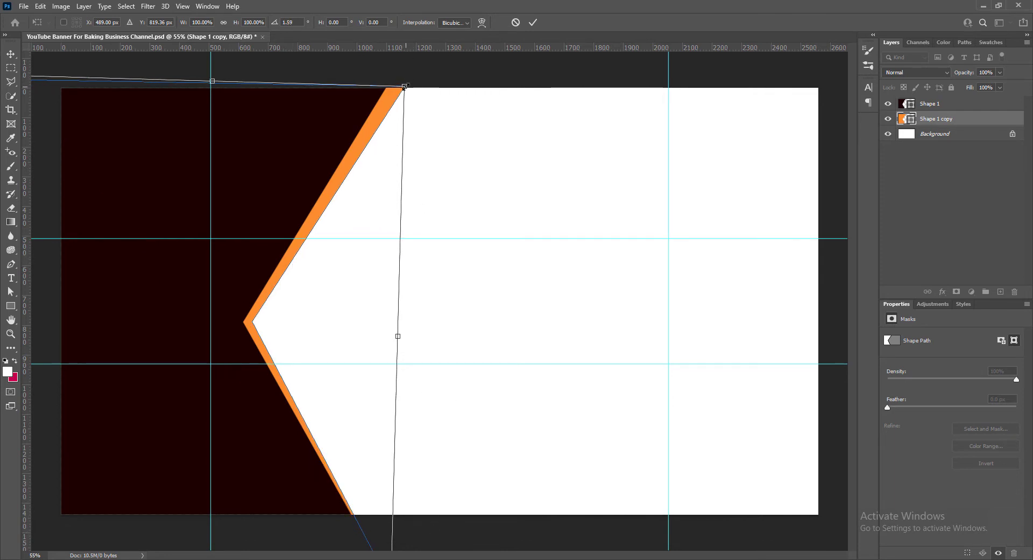
Step: Enlarge the orange copy to about 102.6% width and 108.5% height, and rotate it to about 3.35°
{"action": "left_click_drag", "start_coordinate": [405, 87], "coordinate": [359, 156]}
{"action": "left_click_drag", "start_coordinate": [226, 76], "coordinate": [237, 46]}
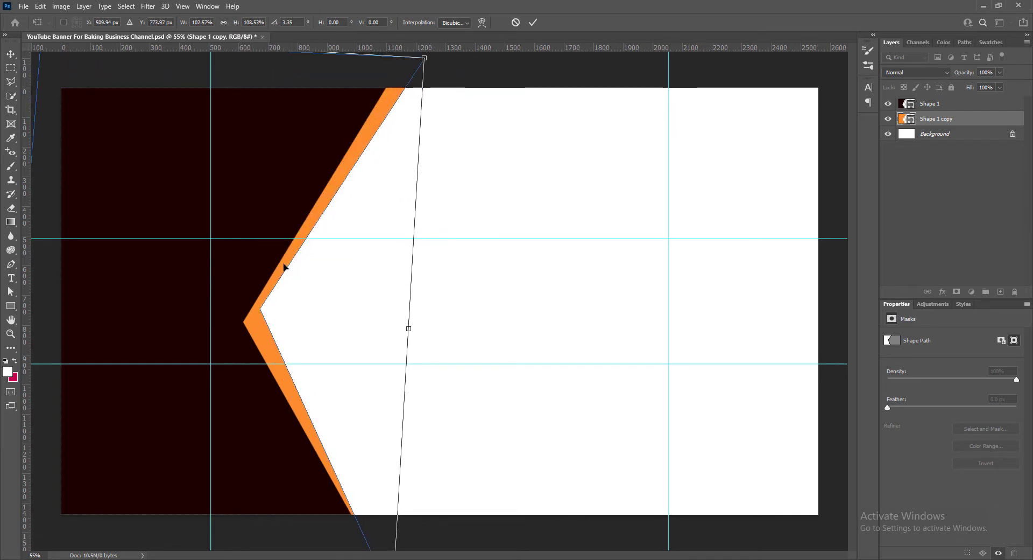
Step: Move the orange copy down about 67 px and right about 22 px to widen the orange edge beside the dark shape
{"action": "left_click_drag", "start_coordinate": [357, 153], "coordinate": [348, 173]}
{"action": "key", "text": "Right"}
{"action": "key", "text": "Right"}
{"action": "key", "text": "Right"}
{"action": "key", "text": "Right"}
{"action": "key", "text": "Right"}
{"action": "key", "text": "Right"}
{"action": "key", "text": "Right"}
{"action": "key", "text": "Right"}
{"action": "key", "text": "Right"}
{"action": "key", "text": "Right"}
{"action": "key", "text": "Right"}
{"action": "key", "text": "Right"}
{"action": "key", "text": "Right"}
{"action": "key", "text": "Right"}
{"action": "key", "text": "Right"}
{"action": "key", "text": "Right"}
{"action": "key", "text": "Right"}
{"action": "key", "text": "Right"}
{"action": "key", "text": "Right"}
{"action": "key", "text": "Right"}
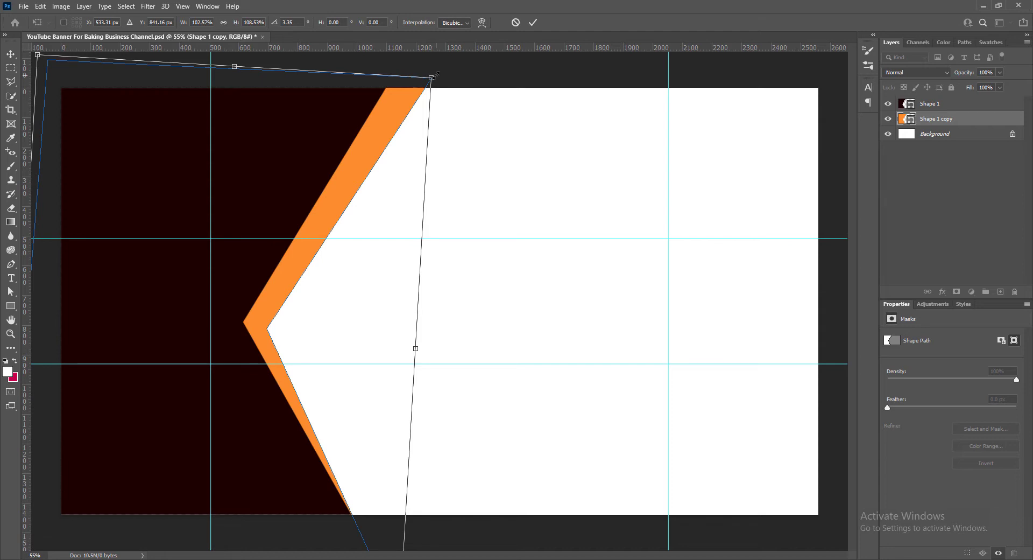
{"action": "key", "text": "Left"}
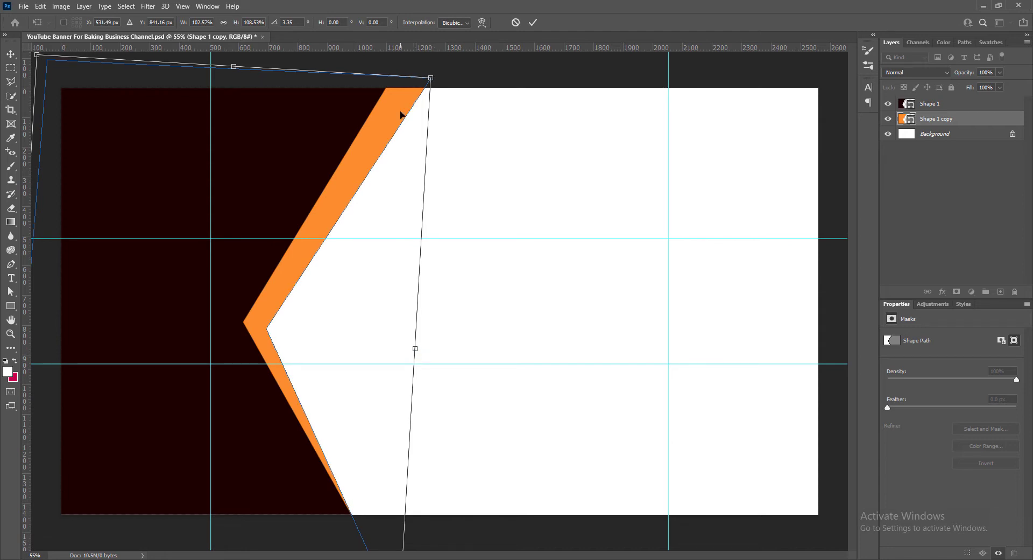
Step: Pull the orange copy's upper-right corner inward to a horizontal skew of about 2.12°, shift it slightly and apply the transform
{"action": "right_click", "coordinate": [426, 83]}
{"action": "left_click", "coordinate": [433, 141]}
{"action": "left_click_drag", "start_coordinate": [429, 78], "coordinate": [412, 79]}
{"action": "left_click_drag", "start_coordinate": [360, 152], "coordinate": [362, 153]}
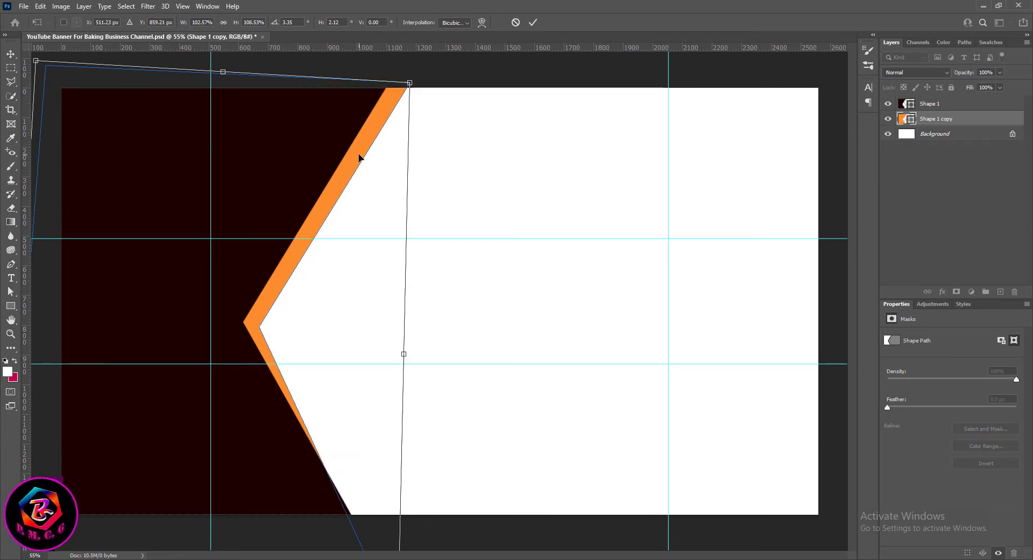
{"action": "key", "text": "Return"}
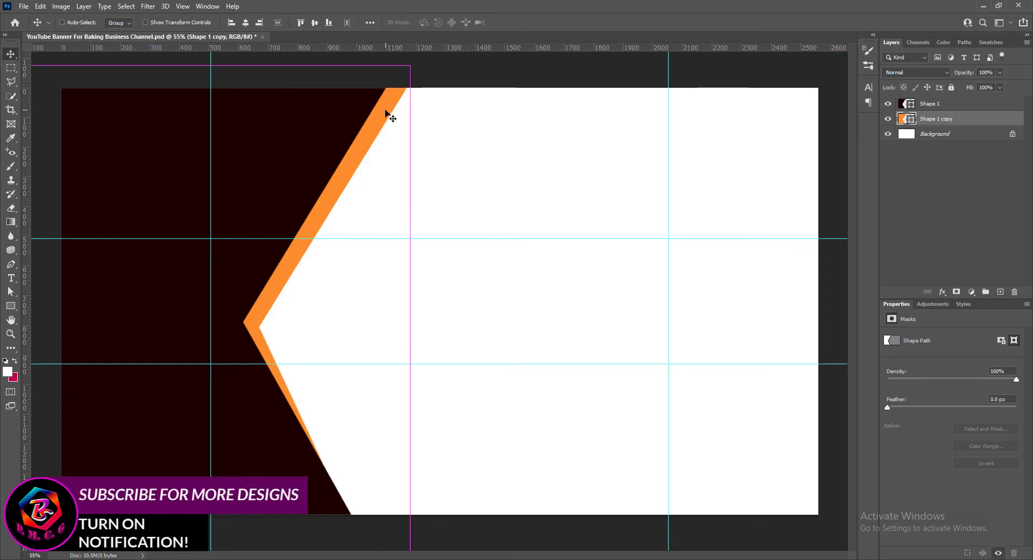
Step: Free-transform the orange copy, rotating it to about -1.27° and nudging it down about 24 px
{"action": "key", "text": "ctrl+t"}
{"action": "left_click_drag", "start_coordinate": [419, 60], "coordinate": [417, 52]}
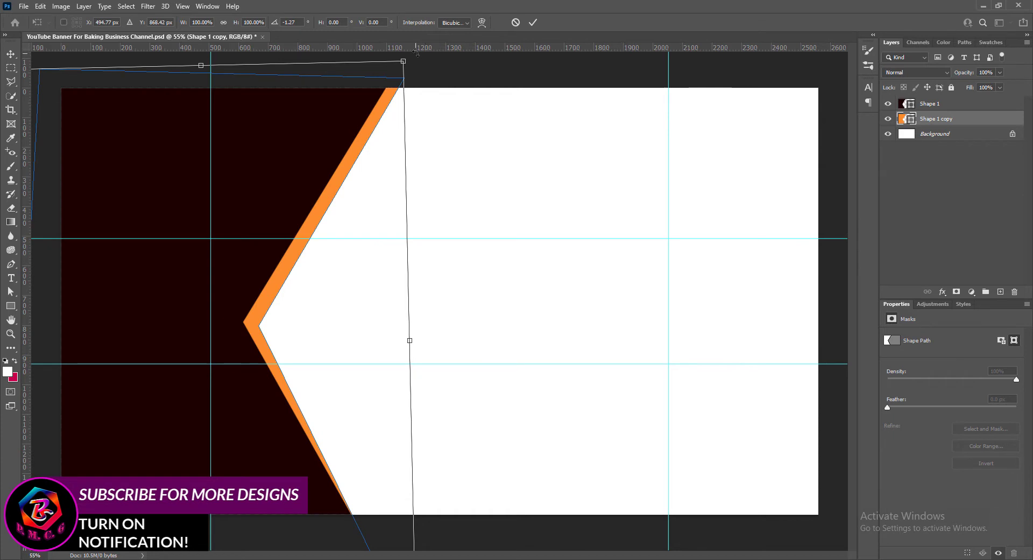
{"action": "key", "text": "Down"}
{"action": "key", "text": "Down"}
{"action": "key", "text": "Down"}
{"action": "key", "text": "Down"}
{"action": "key", "text": "Down"}
{"action": "key", "text": "Down"}
{"action": "key", "text": "Down"}
{"action": "key", "text": "Down"}
{"action": "key", "text": "Down"}
{"action": "key", "text": "Down"}
{"action": "key", "text": "Down"}
{"action": "key", "text": "Down"}
{"action": "key", "text": "Down"}
{"action": "key", "text": "Down"}
{"action": "key", "text": "Down"}
{"action": "key", "text": "Down"}
{"action": "key", "text": "Down"}
{"action": "key", "text": "Down"}
{"action": "key", "text": "Down"}
{"action": "key", "text": "Down"}
{"action": "key", "text": "Down"}
{"action": "key", "text": "Down"}
{"action": "key", "text": "Down"}
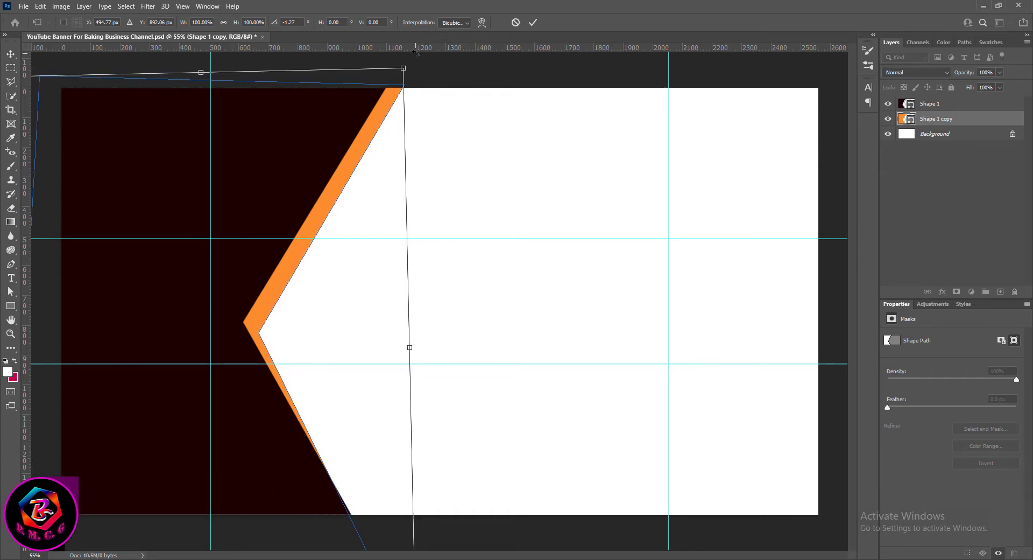
Step: Nudge the orange copy right about 11 px and apply the transform
{"action": "key", "text": "Right"}
{"action": "key", "text": "Right"}
{"action": "key", "text": "Right"}
{"action": "key", "text": "Right"}
{"action": "key", "text": "Right"}
{"action": "key", "text": "Right"}
{"action": "key", "text": "Right"}
{"action": "key", "text": "Right"}
{"action": "key", "text": "Right"}
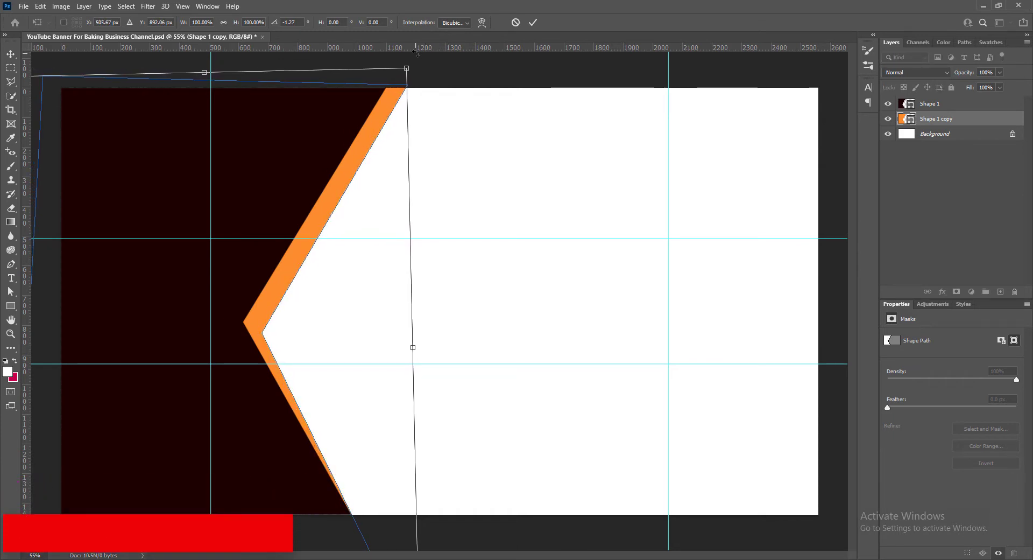
{"action": "left_click", "coordinate": [531, 22]}
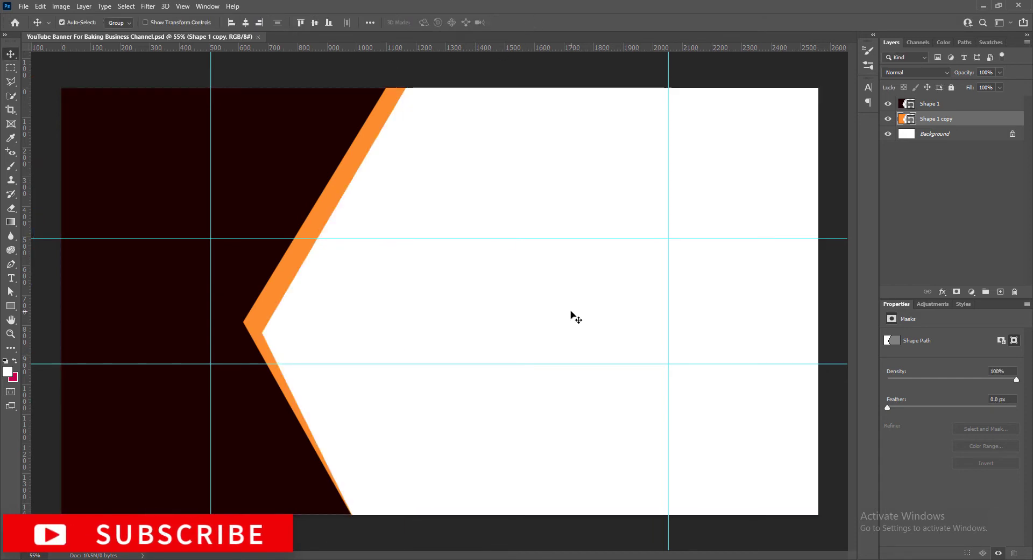
Step: Add a drop shadow to the dark shape with a distance of 9 px
{"action": "right_click", "coordinate": [902, 104]}
{"action": "left_click", "coordinate": [936, 108]}
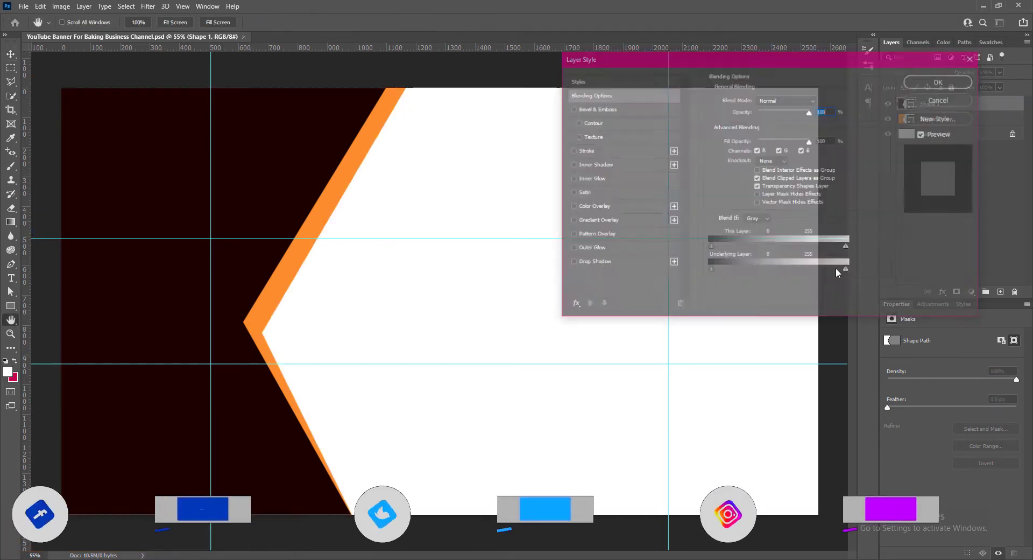
{"action": "left_click", "coordinate": [573, 262]}
{"action": "left_click_drag", "start_coordinate": [751, 172], "coordinate": [760, 173]}
{"action": "left_click", "coordinate": [815, 148]}
{"action": "type", "text": "9"}
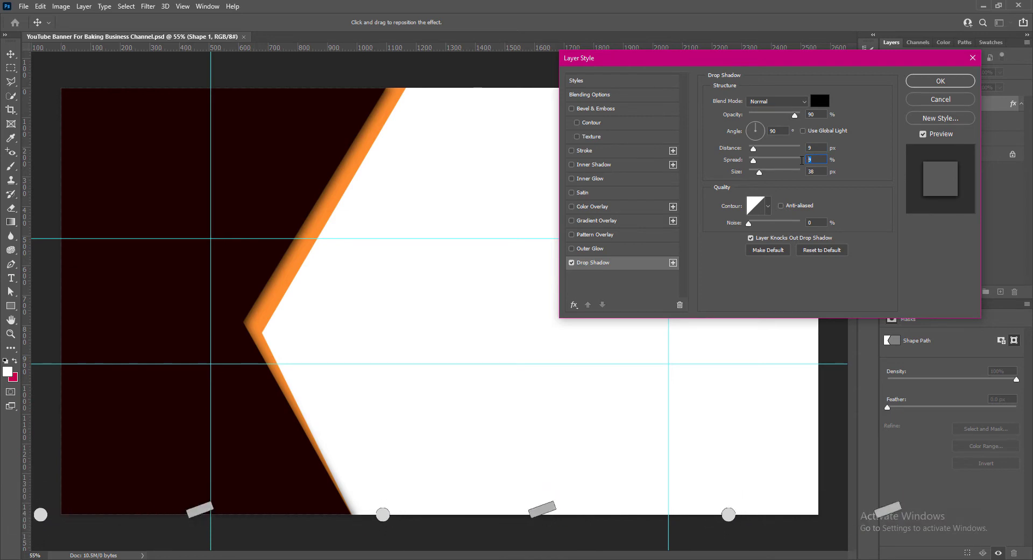
Step: Set the drop shadow's spread to 9% and size to 21 px, and apply the layer style
{"action": "left_click", "coordinate": [816, 160]}
{"action": "type", "text": "12"}
{"action": "key", "text": "BackSpace"}
{"action": "key", "text": "BackSpace"}
{"action": "type", "text": "9"}
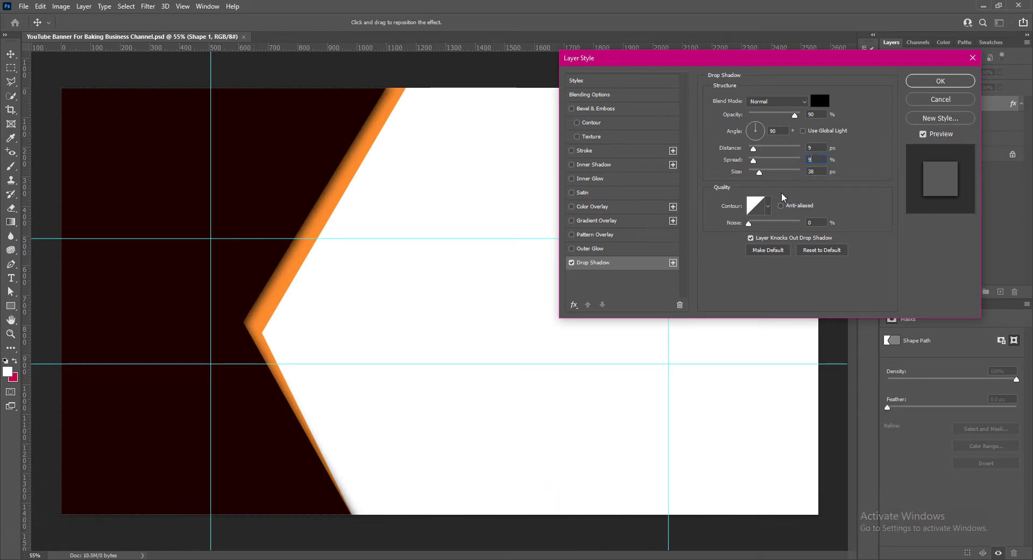
{"action": "key", "text": "Tab"}
{"action": "type", "text": "21"}
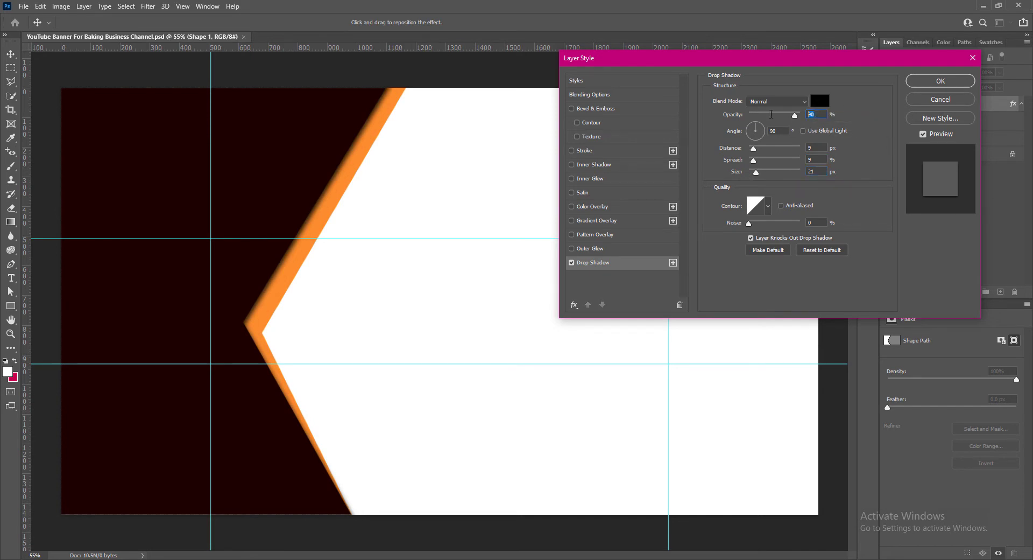
{"action": "left_click", "coordinate": [936, 84]}
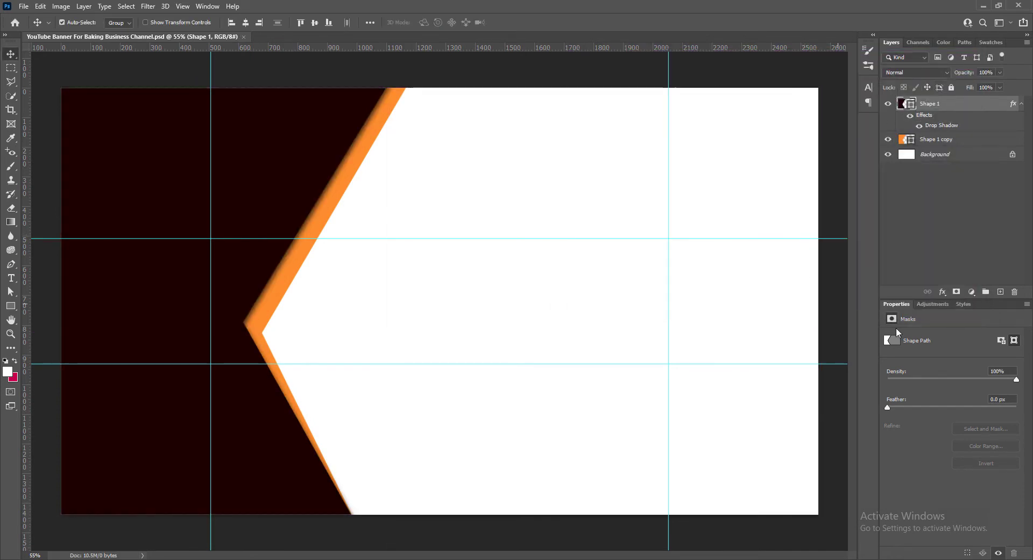
Step: Group the dark and orange shapes and place a duplicate of the group over the right half of the canvas
{"action": "left_click", "coordinate": [276, 292], "text": "shift"}
{"action": "key", "text": "ctrl+g"}
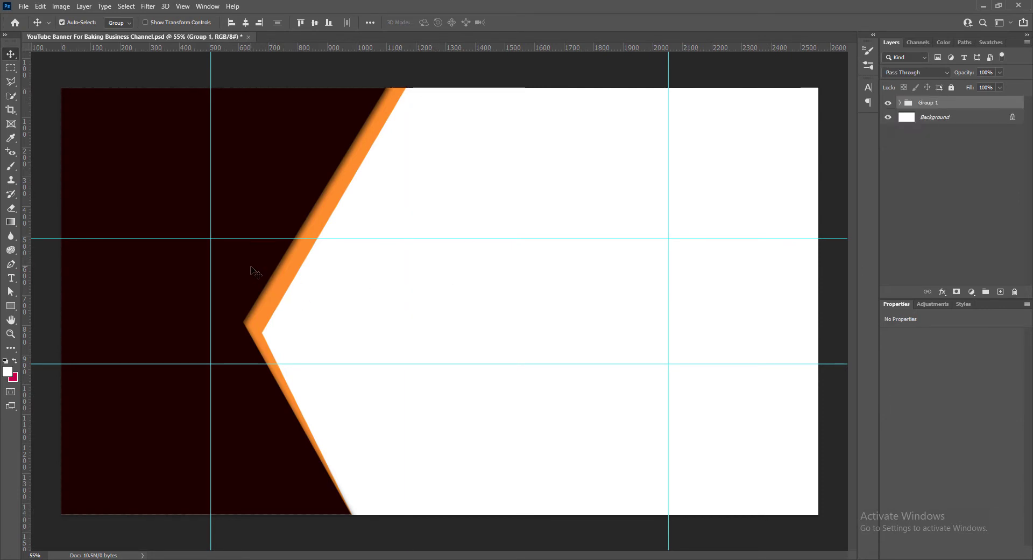
{"action": "left_click_drag", "start_coordinate": [253, 270], "coordinate": [670, 239]}
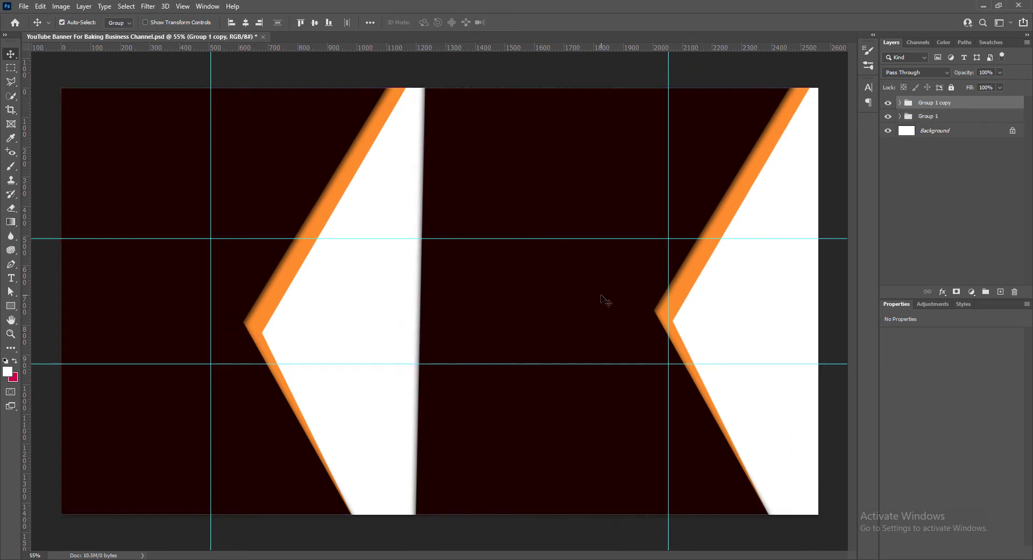
Step: Flip the group copy horizontally and move it right and up so it covers the canvas's right edge
{"action": "key", "text": "ctrl+t"}
{"action": "right_click", "coordinate": [576, 298]}
{"action": "left_click", "coordinate": [614, 490]}
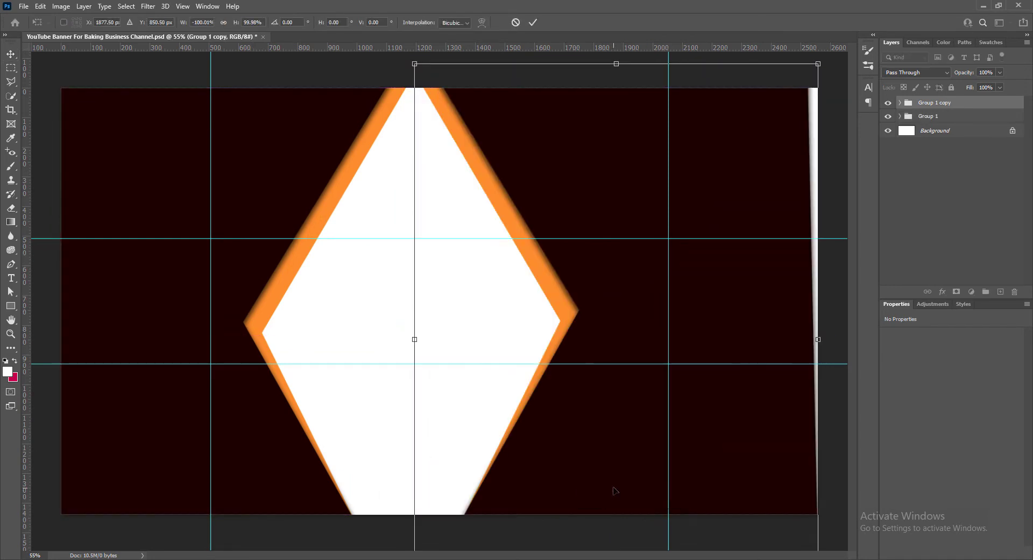
{"action": "left_click", "coordinate": [533, 22]}
{"action": "left_click_drag", "start_coordinate": [608, 288], "coordinate": [664, 261]}
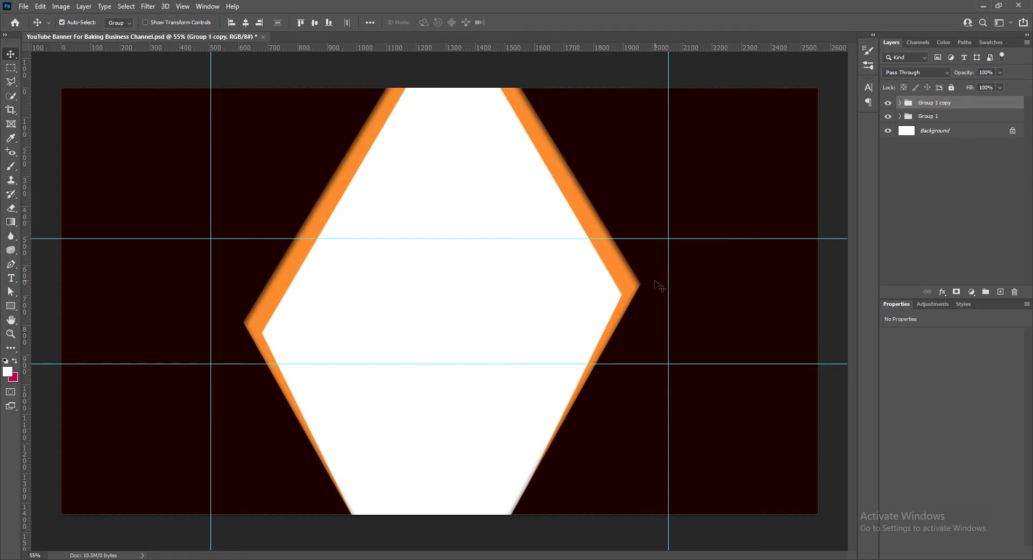
Step: Shift the original left group further left in large nudges, moving its inner point close to the left vertical guide
{"action": "left_click", "coordinate": [252, 283]}
{"action": "key", "text": "shift+Left"}
{"action": "key", "text": "shift+Left"}
{"action": "key", "text": "shift+Left"}
{"action": "key", "text": "shift+Left"}
{"action": "key", "text": "shift+Left"}
{"action": "key", "text": "shift+Left"}
{"action": "key", "text": "shift+Left"}
{"action": "key", "text": "shift+Left"}
{"action": "key", "text": "shift+Left"}
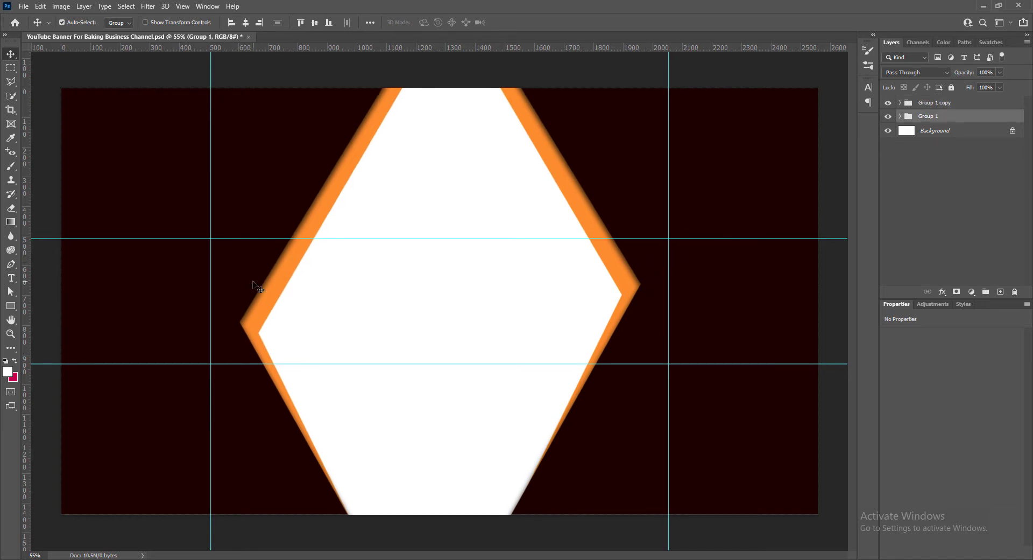
Step: Shift the mirrored group right until its inner point sits just inside the right vertical guide
{"action": "left_click", "coordinate": [663, 272]}
{"action": "key", "text": "shift+Right"}
{"action": "key", "text": "shift+Right"}
{"action": "key", "text": "shift+Right"}
{"action": "key", "text": "shift+Right"}
{"action": "key", "text": "shift+Right"}
{"action": "key", "text": "shift+Right"}
{"action": "key", "text": "shift+Right"}
{"action": "key", "text": "shift+Right"}
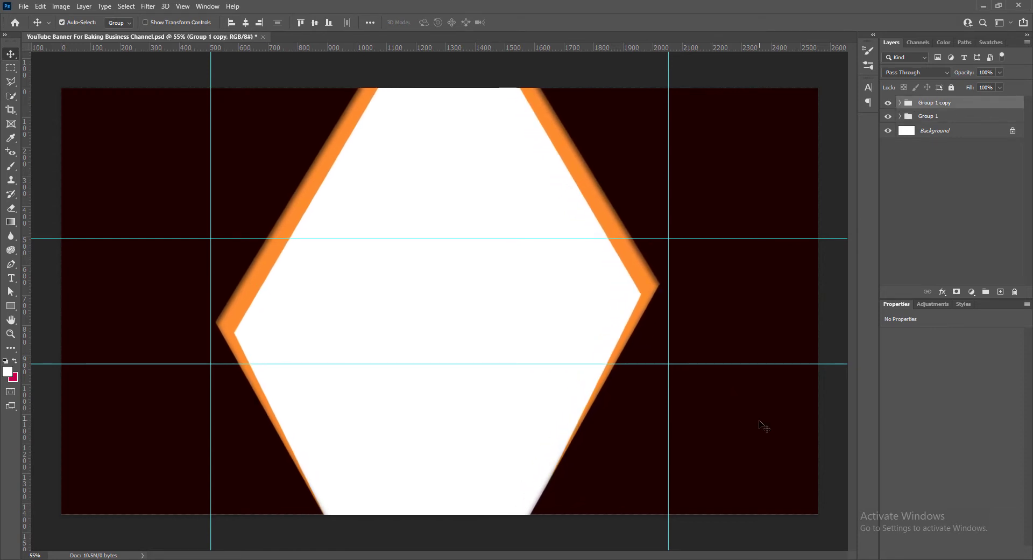
{"action": "key", "text": "Left"}
{"action": "key", "text": "Left"}
{"action": "key", "text": "Left"}
{"action": "key", "text": "Left"}
{"action": "key", "text": "Left"}
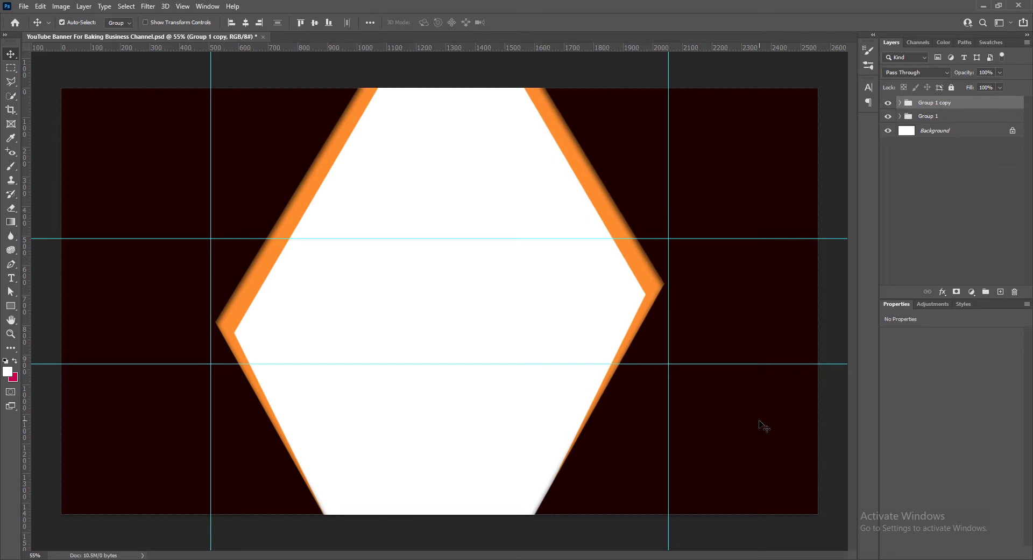
Step: Nudge the mirrored right group slightly upward and save the document
{"action": "key", "text": "Up"}
{"action": "key", "text": "Up"}
{"action": "key", "text": "Up"}
{"action": "key", "text": "Up"}
{"action": "key", "text": "Up"}
{"action": "key", "text": "Up"}
{"action": "key", "text": "Up"}
{"action": "key", "text": "Up"}
{"action": "key", "text": "Up"}
{"action": "key", "text": "Up"}
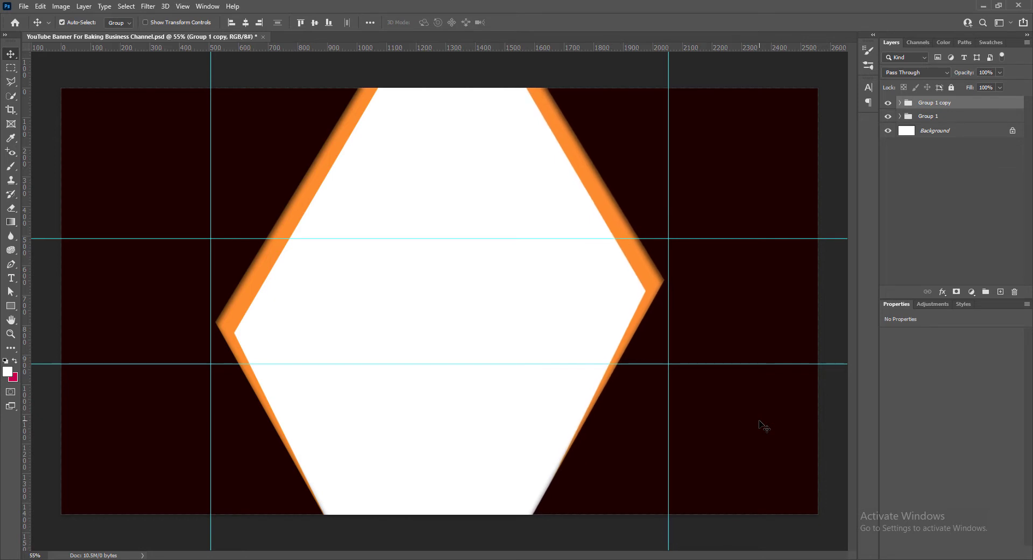
{"action": "key", "text": "Up"}
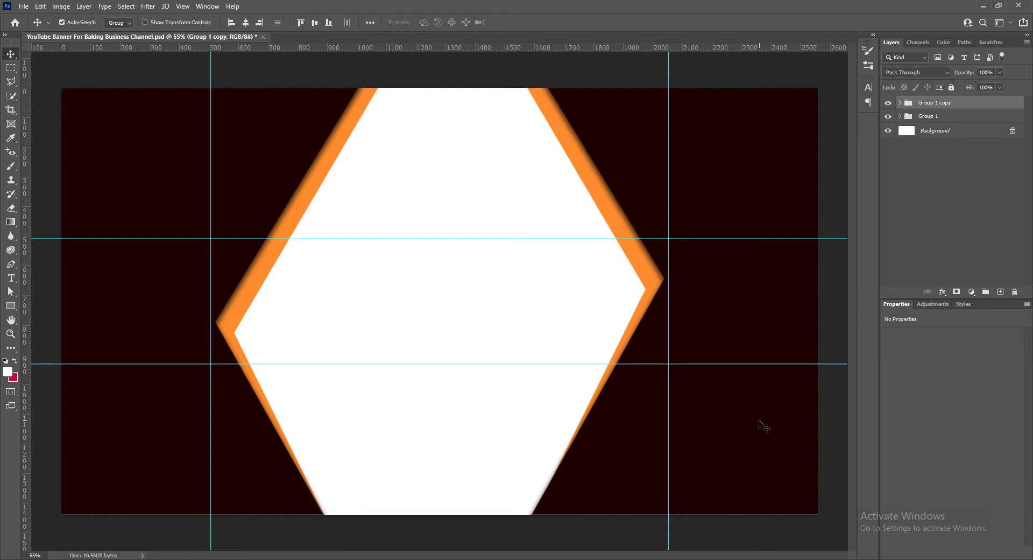
{"action": "key", "text": "ctrl+s"}
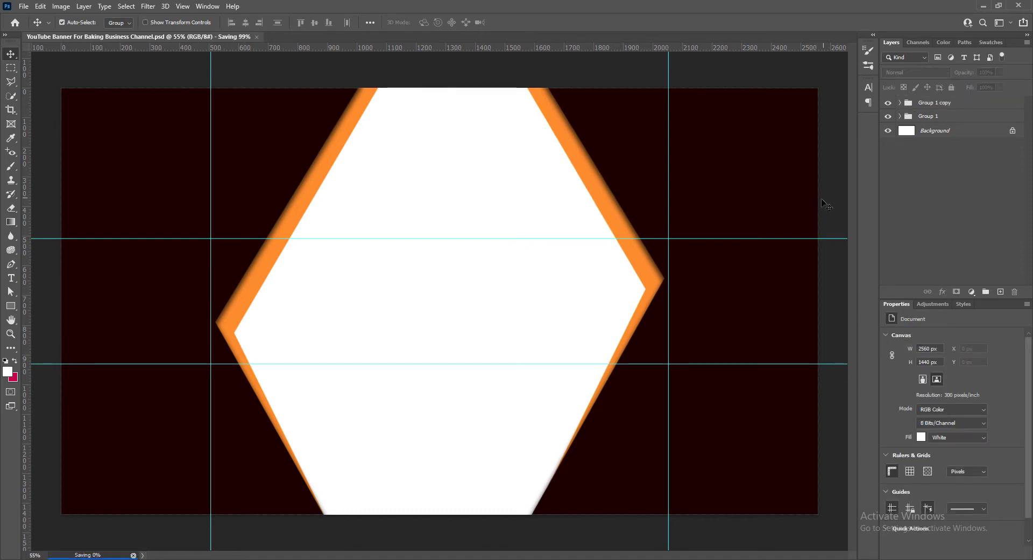
Step: Paste the purple star-pattern image, move it toward the canvas centre and increase its vibrance
{"action": "key", "text": "ctrl+v"}
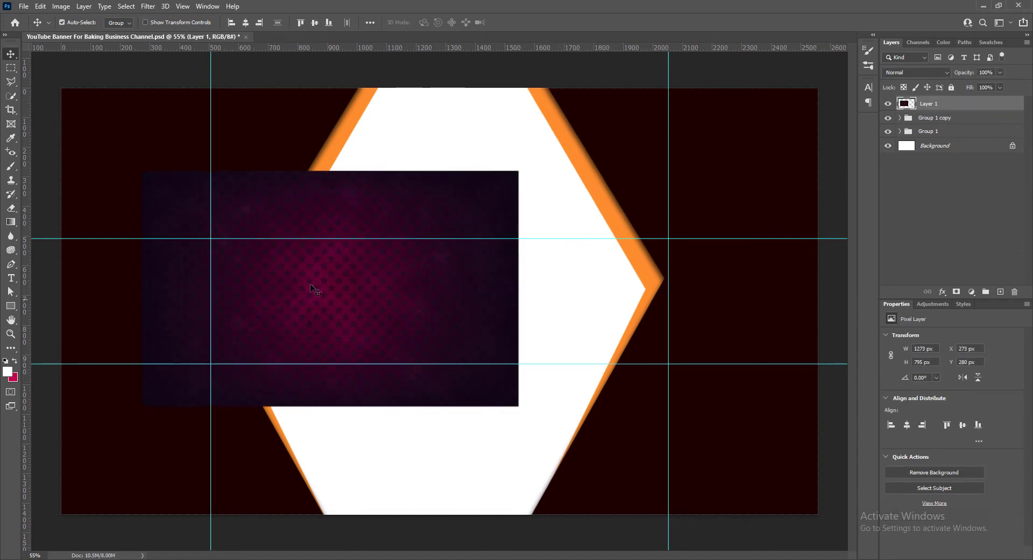
{"action": "left_click_drag", "start_coordinate": [340, 221], "coordinate": [415, 226]}
{"action": "left_click", "coordinate": [61, 6]}
{"action": "mouse_move", "coordinate": [78, 35]}
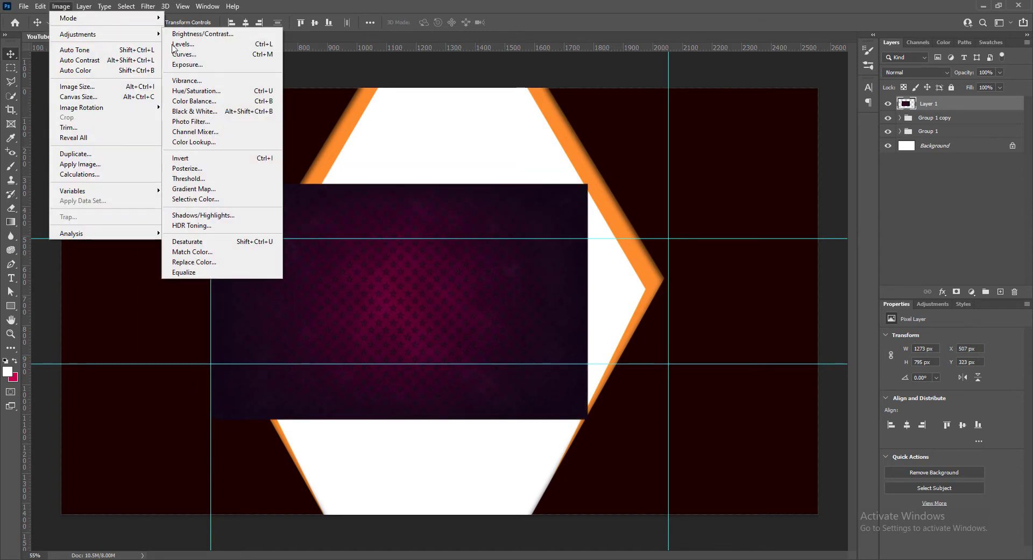
{"action": "left_click", "coordinate": [187, 80]}
{"action": "left_click_drag", "start_coordinate": [373, 113], "coordinate": [472, 118]}
{"action": "left_click", "coordinate": [458, 98]}
Step: Brighten the star-pattern image with Curves, lifting the midtones and adding a lowered point at input 174, output 72
{"action": "left_click", "coordinate": [61, 6]}
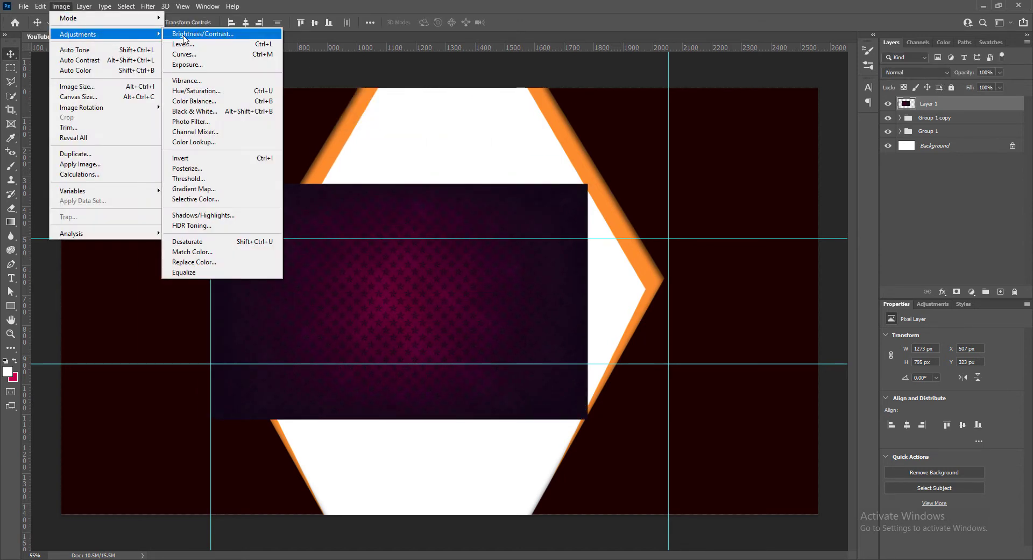
{"action": "left_click", "coordinate": [193, 57]}
{"action": "left_click_drag", "start_coordinate": [679, 237], "coordinate": [665, 206]}
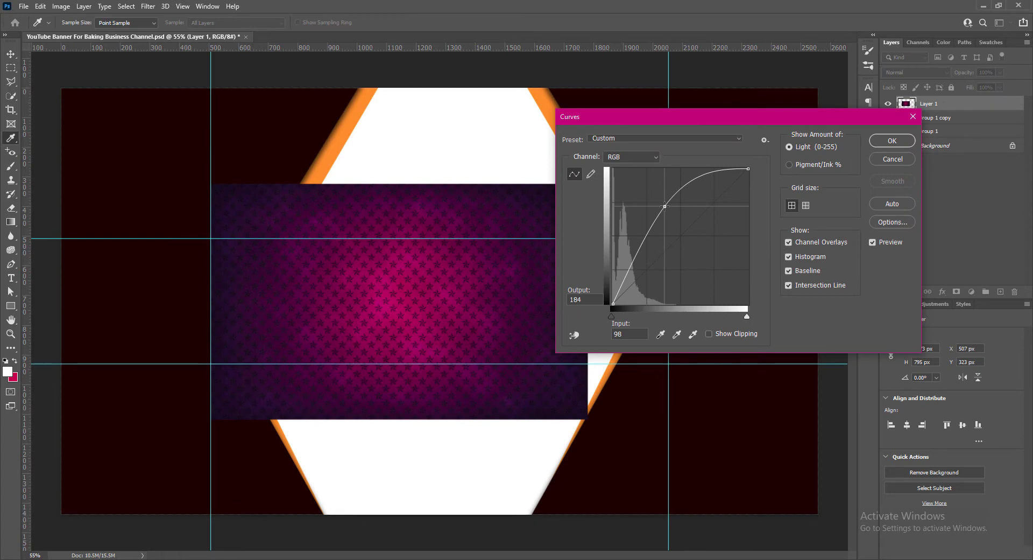
{"action": "left_click_drag", "start_coordinate": [711, 172], "coordinate": [705, 265]}
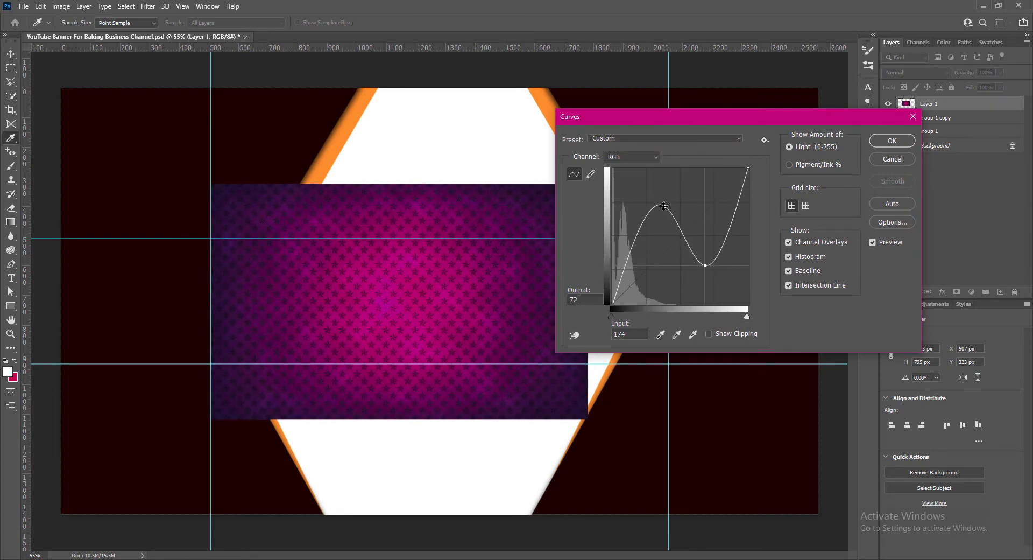
{"action": "mouse_move", "coordinate": [663, 206]}
{"action": "left_mouse_down"}
{"action": "mouse_move", "coordinate": [682, 215]}
{"action": "mouse_move", "coordinate": [646, 183]}
{"action": "mouse_move", "coordinate": [677, 203]}
{"action": "left_mouse_up"}
{"action": "left_click", "coordinate": [892, 141]}
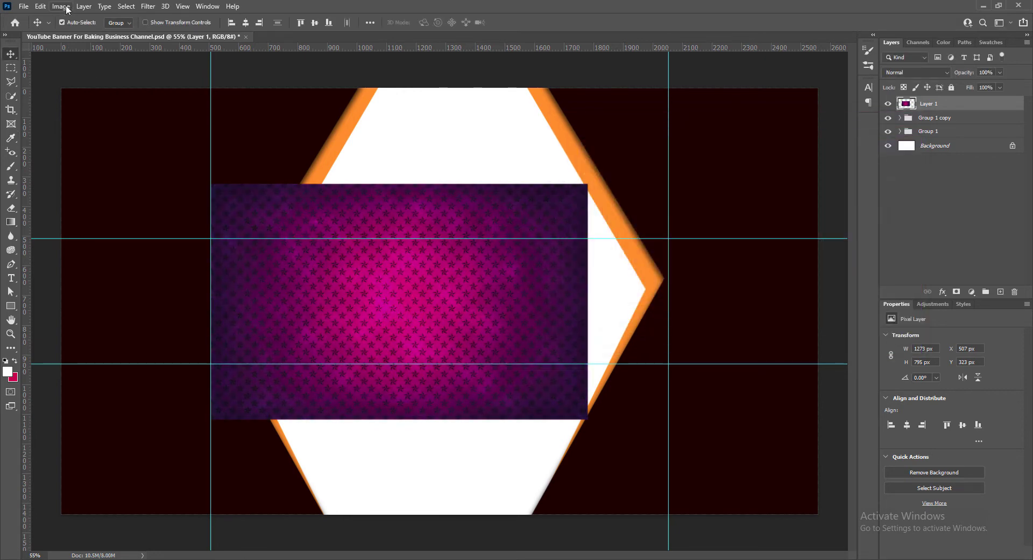
Step: Adjust the star-pattern image's Color Balance, setting the yellow-blue level to 12
{"action": "left_click", "coordinate": [61, 6]}
{"action": "mouse_move", "coordinate": [108, 34]}
{"action": "left_click", "coordinate": [196, 101]}
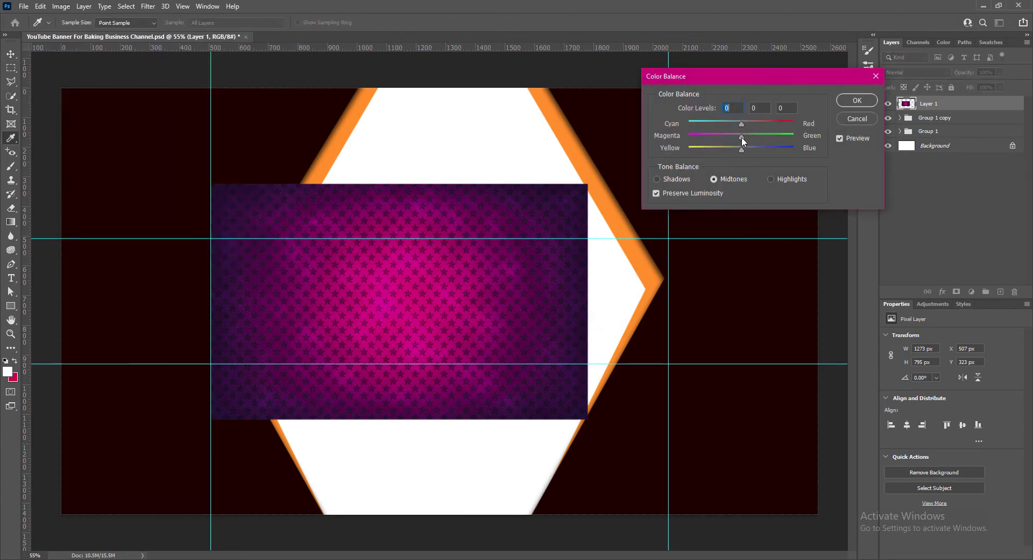
{"action": "left_click_drag", "start_coordinate": [740, 138], "coordinate": [777, 150]}
{"action": "left_click", "coordinate": [757, 107]}
{"action": "left_click", "coordinate": [785, 107]}
{"action": "key", "text": "BackSpace"}
{"action": "type", "text": "12"}
{"action": "left_click", "coordinate": [857, 101]}
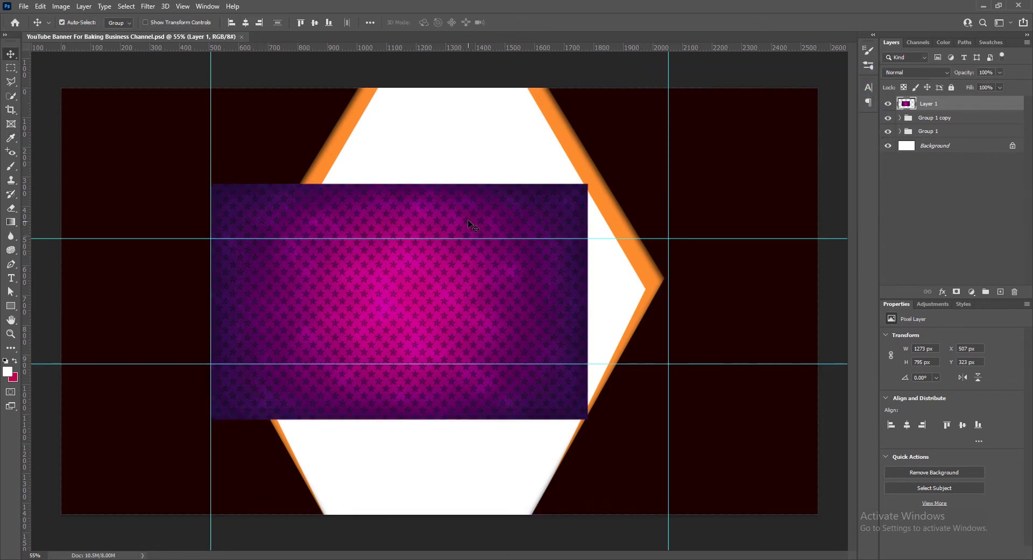
Step: Place a duplicate of the star pattern at the canvas's right side and move the original to the upper-left corner
{"action": "left_click_drag", "start_coordinate": [460, 241], "coordinate": [753, 319]}
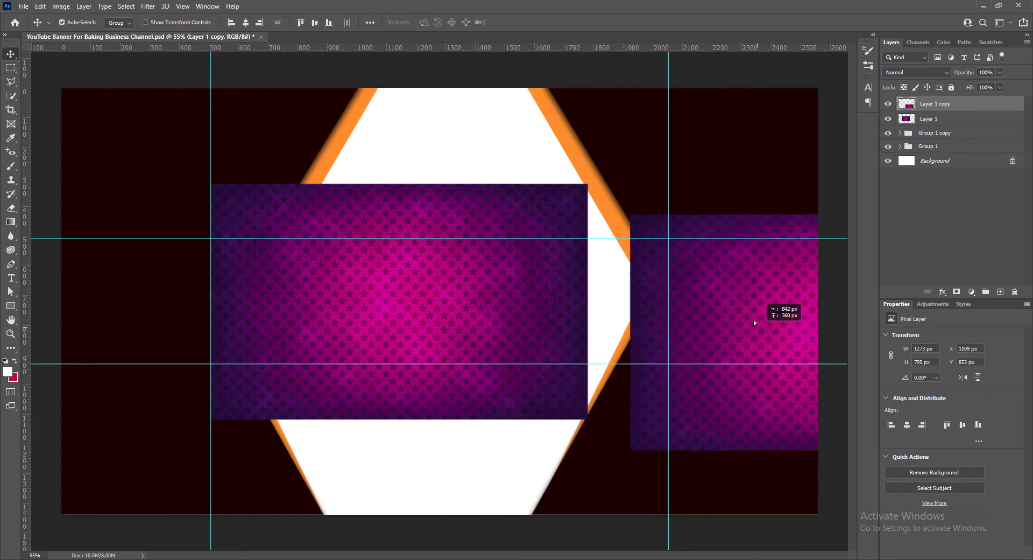
{"action": "left_click_drag", "start_coordinate": [447, 217], "coordinate": [269, 104]}
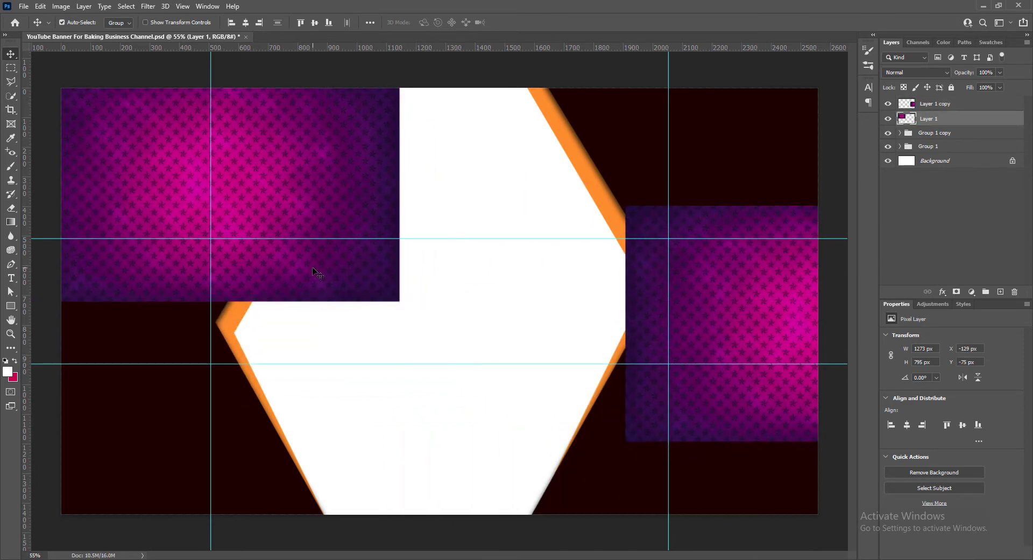
Step: Enlarge the original star pattern to about 2560 by 1599 px and shift it left to cover the left group
{"action": "key", "text": "ctrl+t"}
{"action": "left_click_drag", "start_coordinate": [399, 300], "coordinate": [779, 538]}
{"action": "key", "text": "Return"}
{"action": "left_click_drag", "start_coordinate": [448, 203], "coordinate": [288, 203]}
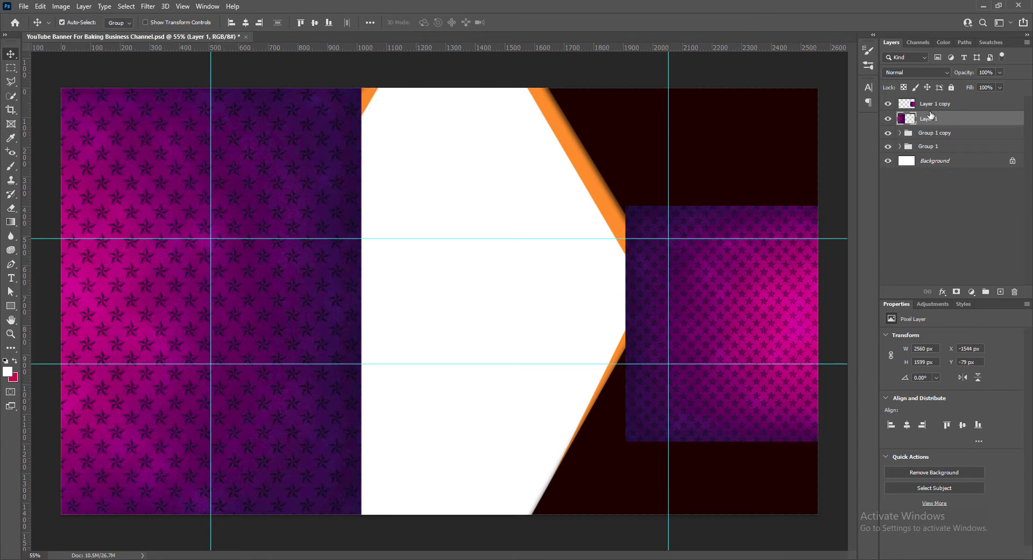
Step: Move the enlarged star-pattern layer into Group 1 above the dark shape, and expand the group
{"action": "left_click_drag", "start_coordinate": [939, 114], "coordinate": [979, 136]}
{"action": "left_click", "coordinate": [899, 131]}
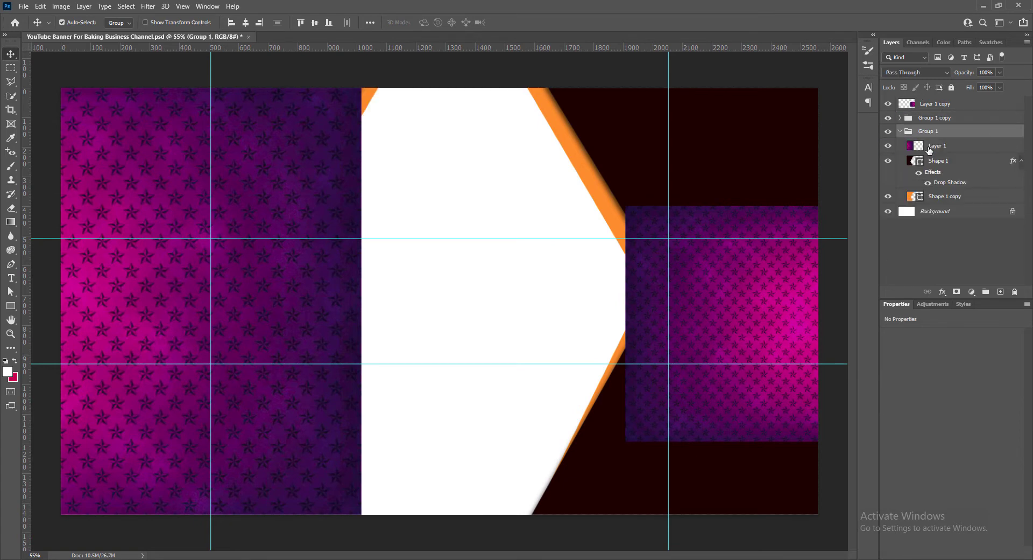
Step: Clip the enlarged star-pattern layer to the dark shape inside Group 1 and collapse the group
{"action": "left_click", "coordinate": [938, 147]}
{"action": "right_click", "coordinate": [937, 150]}
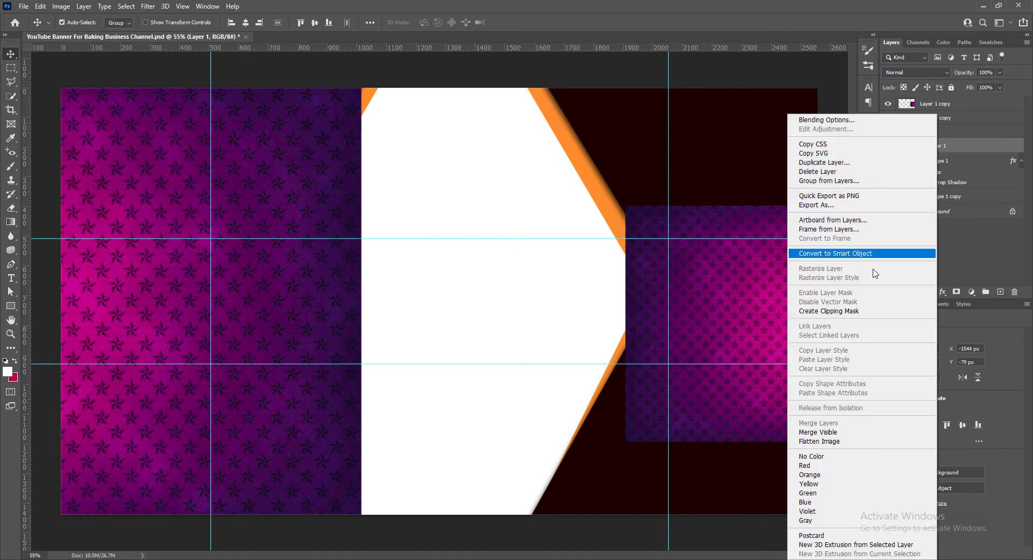
{"action": "left_click", "coordinate": [874, 254]}
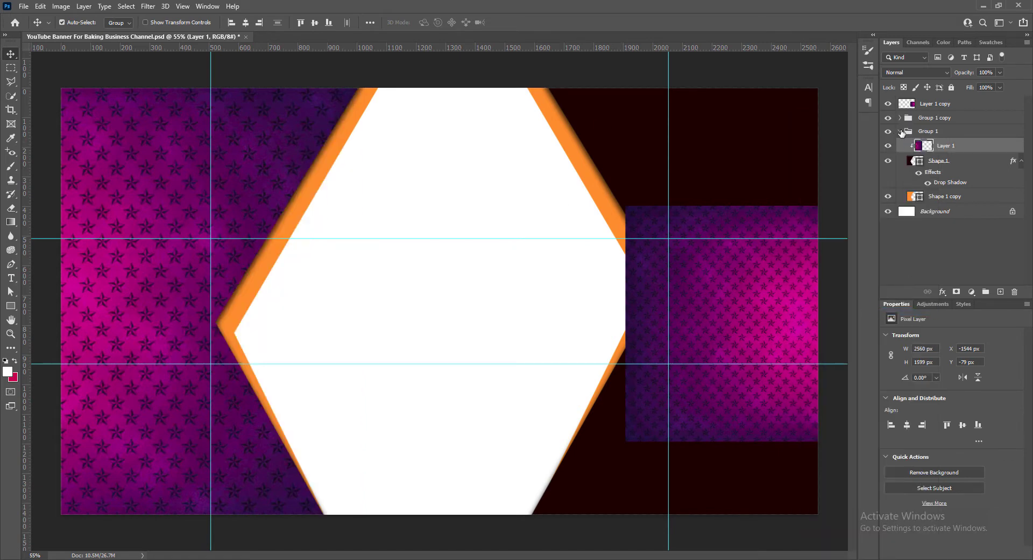
{"action": "left_click", "coordinate": [900, 130]}
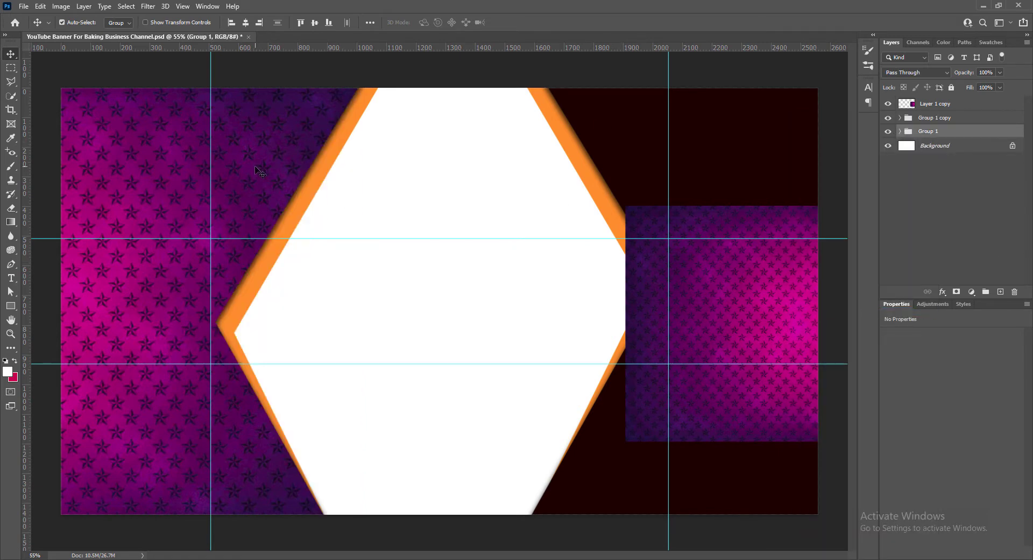
Step: Recolour the clipped star pattern in Group 1 with Hue/Saturation, setting hue to -120 and saturation to -33
{"action": "left_click", "coordinate": [743, 228]}
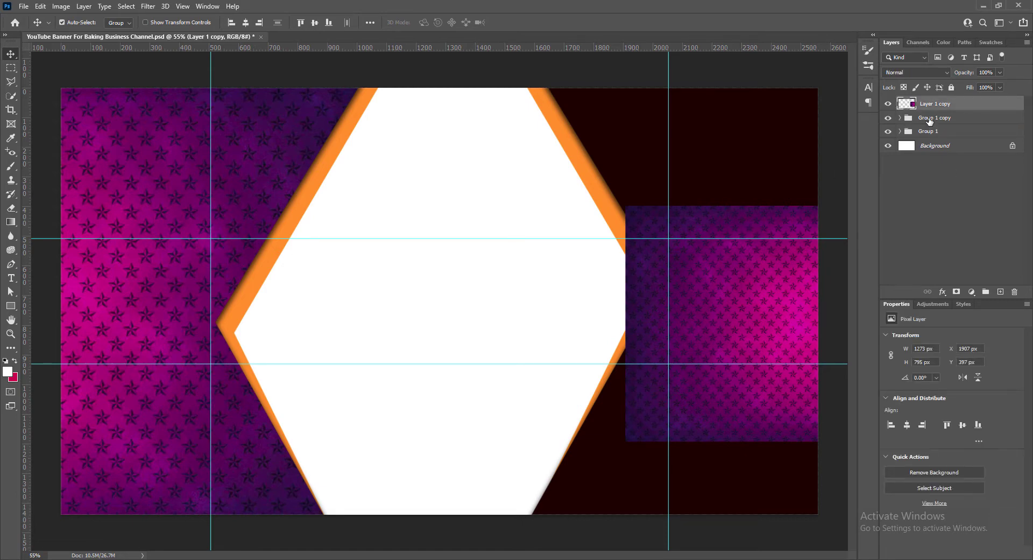
{"action": "left_click", "coordinate": [900, 132]}
{"action": "left_click", "coordinate": [938, 150]}
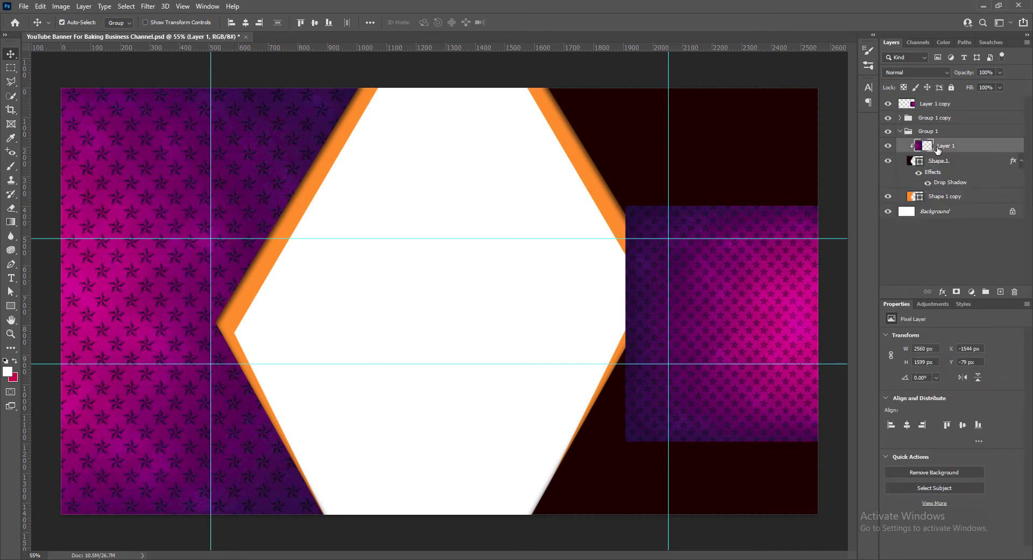
{"action": "left_click", "coordinate": [63, 7]}
{"action": "mouse_move", "coordinate": [78, 34]}
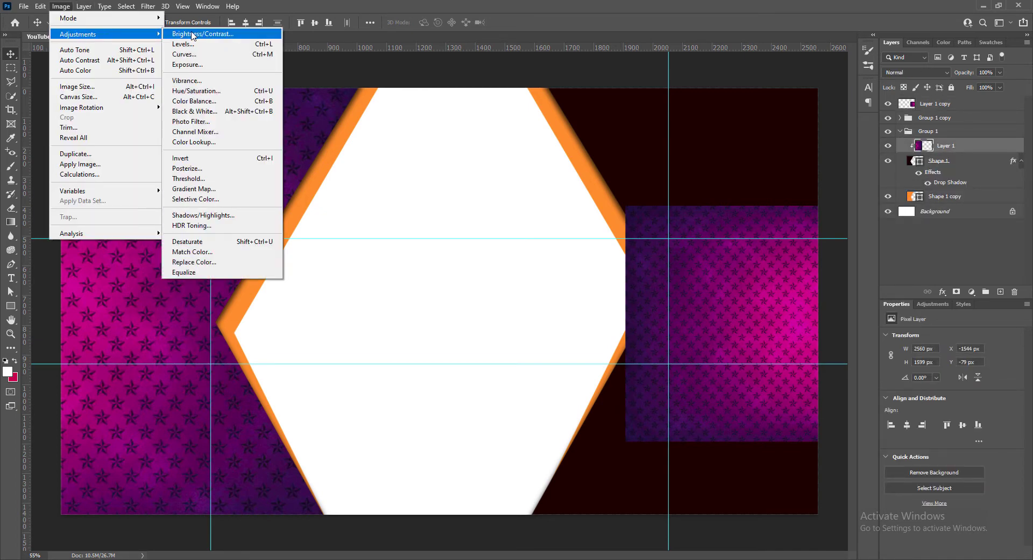
{"action": "left_click", "coordinate": [192, 91]}
{"action": "left_click_drag", "start_coordinate": [222, 76], "coordinate": [716, 85]}
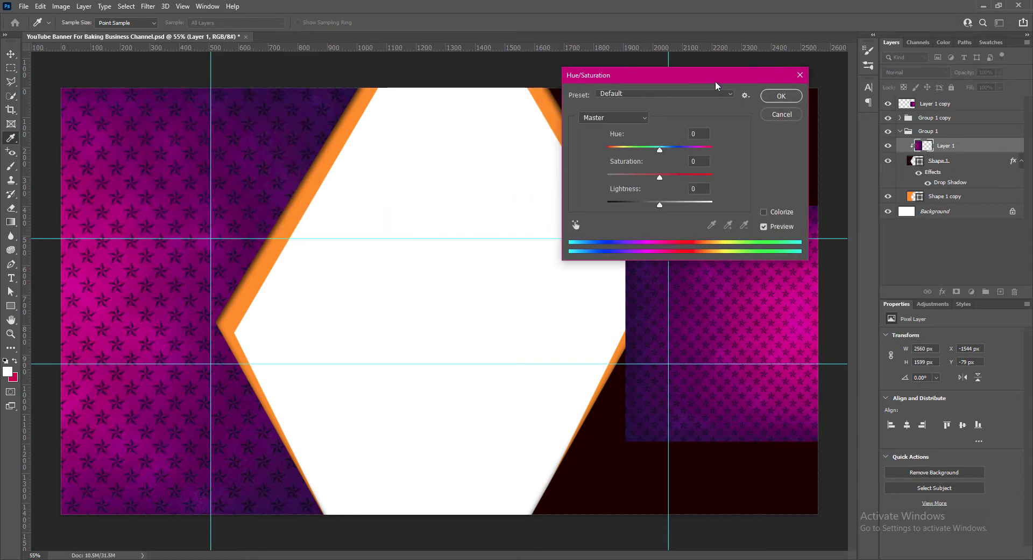
{"action": "left_click_drag", "start_coordinate": [660, 151], "coordinate": [621, 154]}
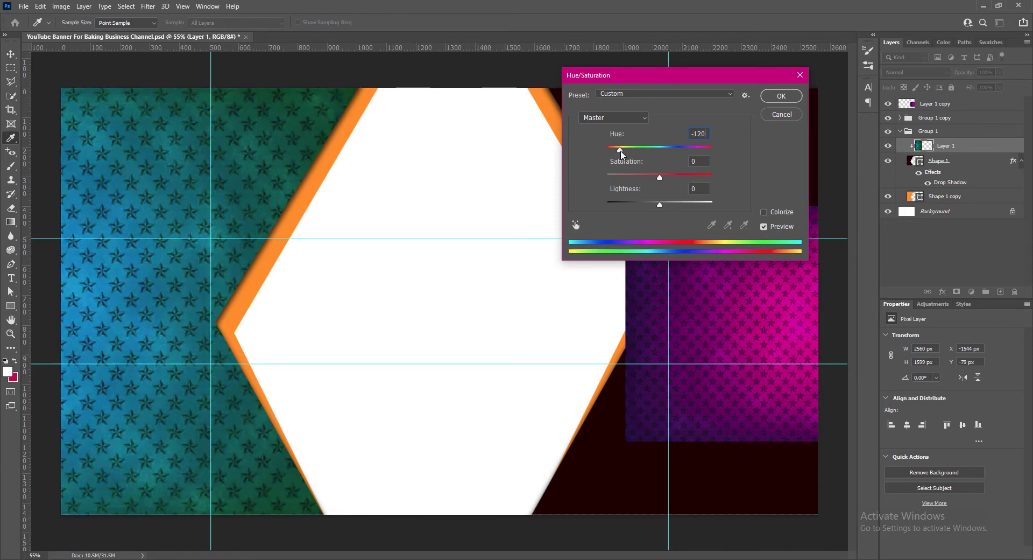
{"action": "left_click", "coordinate": [621, 156]}
{"action": "mouse_move", "coordinate": [621, 153]}
{"action": "left_mouse_down"}
{"action": "mouse_move", "coordinate": [608, 153]}
{"action": "mouse_move", "coordinate": [622, 156]}
{"action": "left_mouse_up"}
{"action": "left_click_drag", "start_coordinate": [674, 181], "coordinate": [645, 179]}
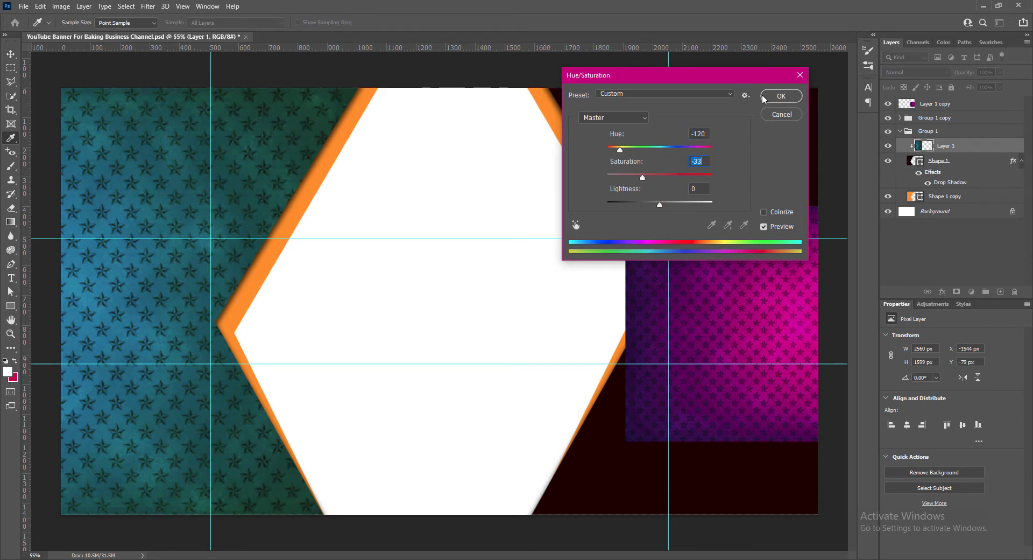
{"action": "left_click", "coordinate": [781, 96]}
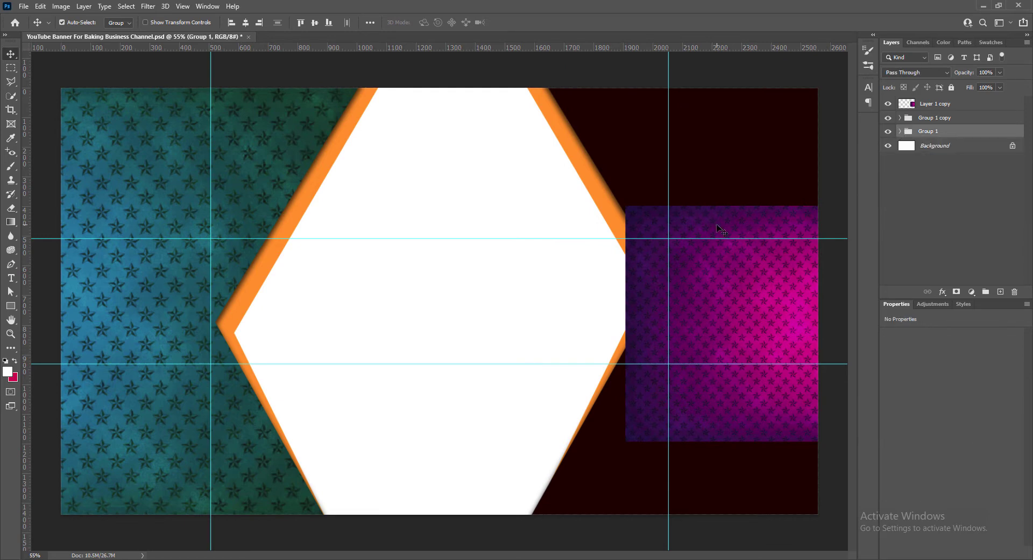
Step: Recolour the right star-pattern copy with Hue/Saturation, setting hue to -120 and reducing saturation to match the left pattern
{"action": "left_click", "coordinate": [773, 222]}
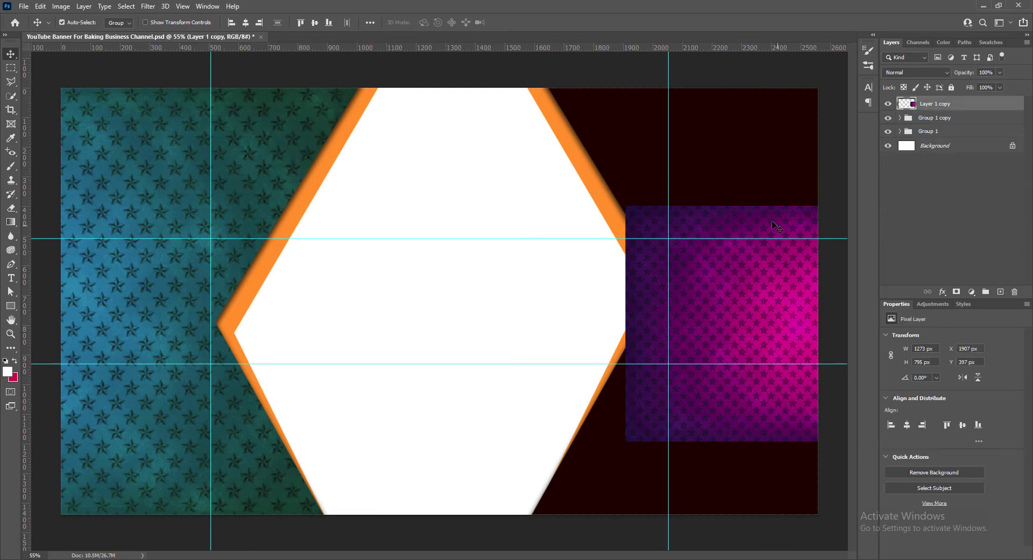
{"action": "left_click", "coordinate": [61, 6]}
{"action": "mouse_move", "coordinate": [78, 34]}
{"action": "left_click", "coordinate": [188, 91]}
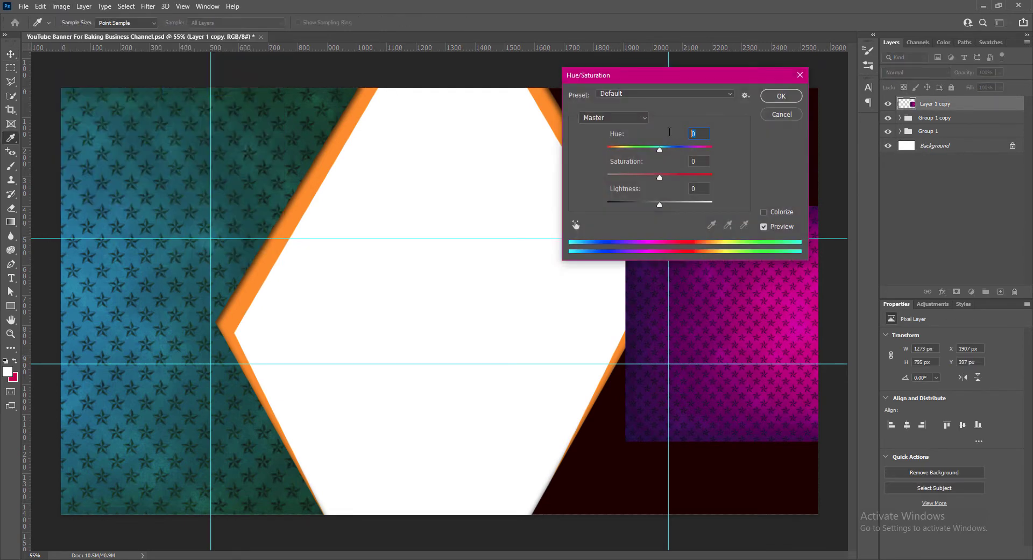
{"action": "type", "text": "-120"}
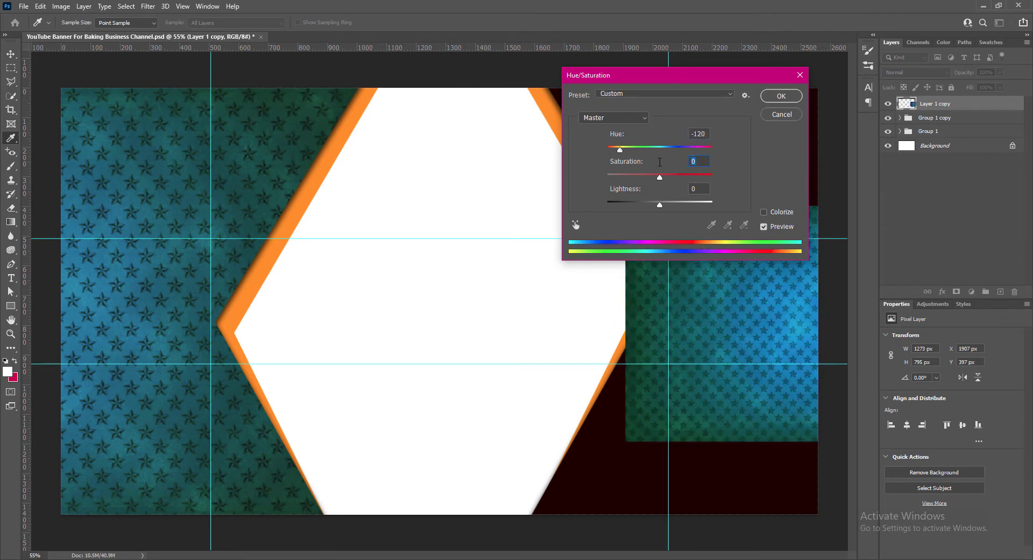
{"action": "left_click", "coordinate": [780, 97]}
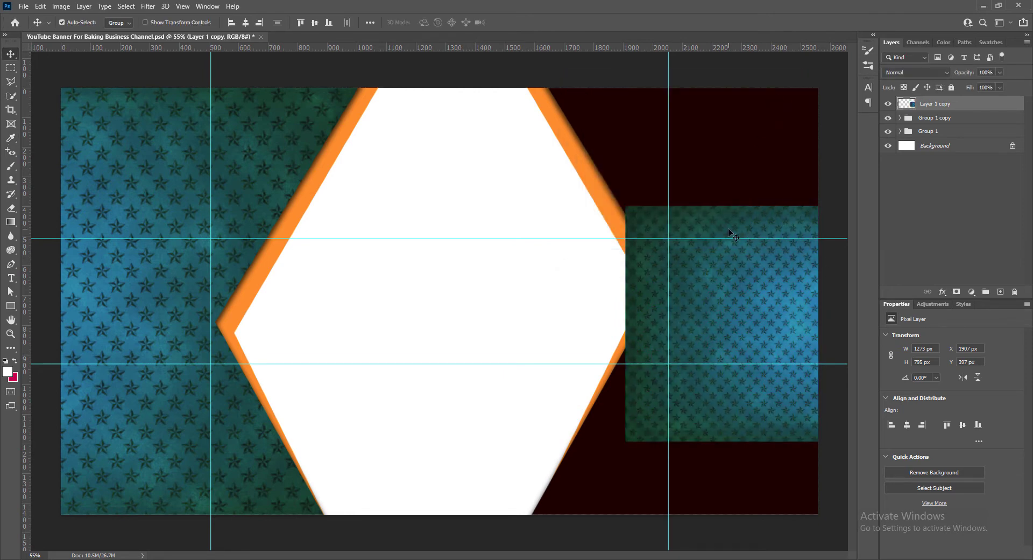
Step: Enlarge the right star-pattern copy to about 2471 by 1543 px and position it over the right dark shape at about X 1613 px
{"action": "key", "text": "ctrl+t"}
{"action": "left_click_drag", "start_coordinate": [625, 207], "coordinate": [568, 154]}
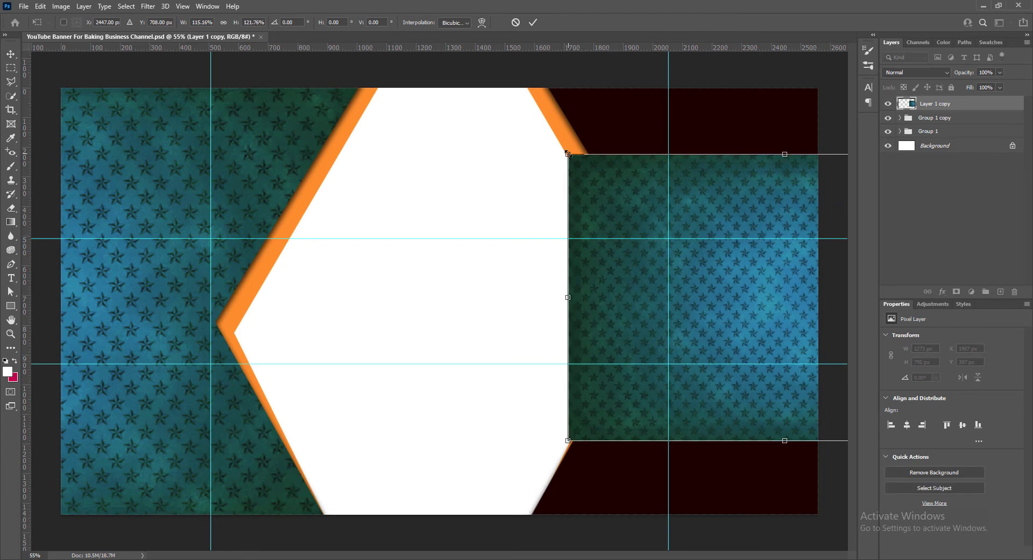
{"action": "key", "text": "ctrl+z"}
{"action": "left_click_drag", "start_coordinate": [626, 205], "coordinate": [432, 66]}
{"action": "left_click_drag", "start_coordinate": [714, 441], "coordinate": [735, 535]}
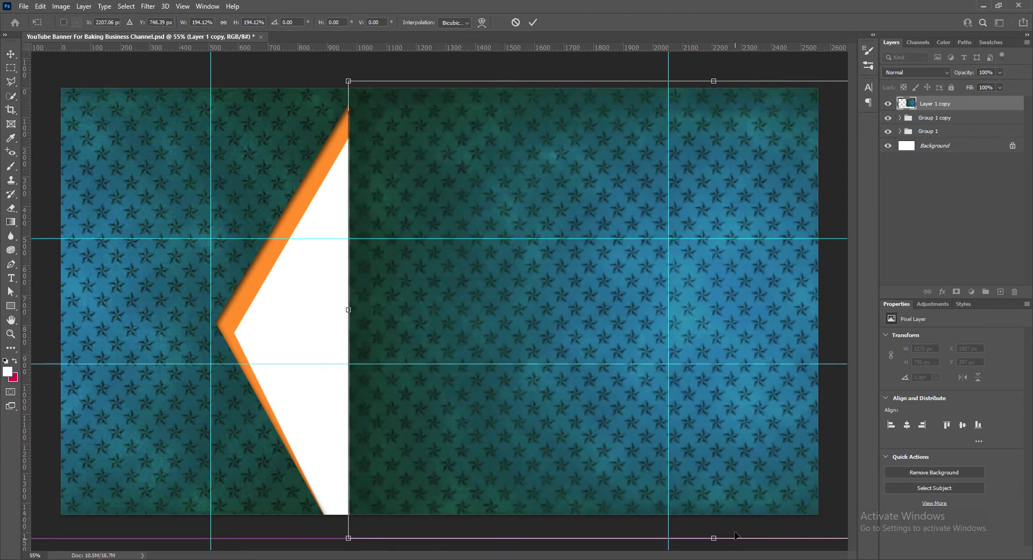
{"action": "key", "text": "Return"}
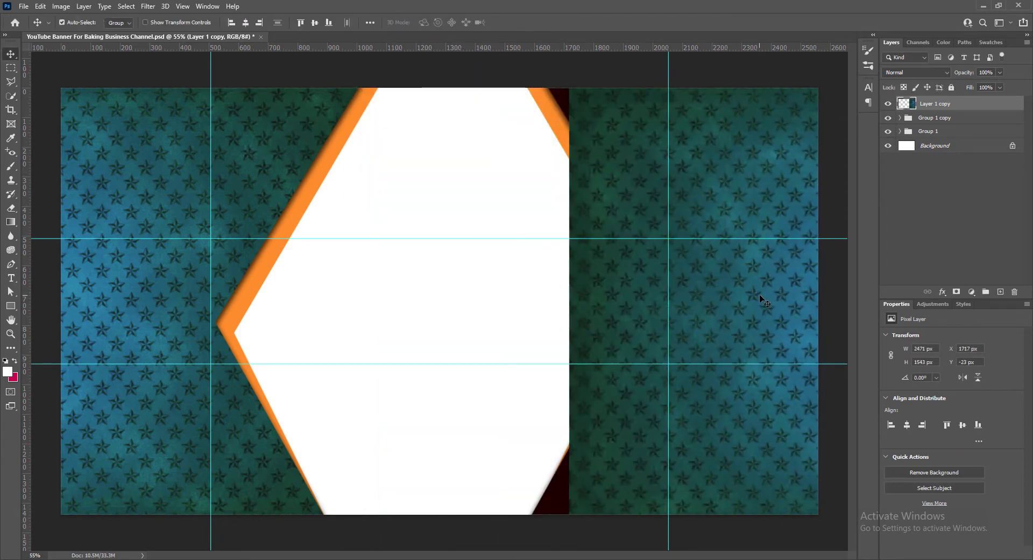
{"action": "left_click_drag", "start_coordinate": [760, 295], "coordinate": [725, 293]}
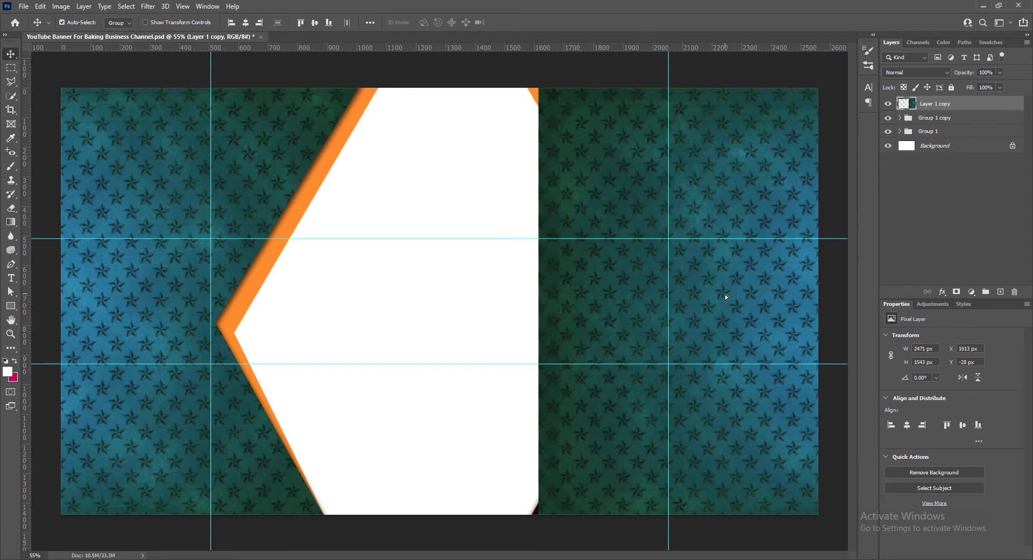
Step: Move the right star-pattern copy into Group 1 copy and clip it to the dark shape there
{"action": "right_click", "coordinate": [725, 293]}
{"action": "left_click", "coordinate": [721, 194]}
{"action": "left_click_drag", "start_coordinate": [926, 105], "coordinate": [928, 118]}
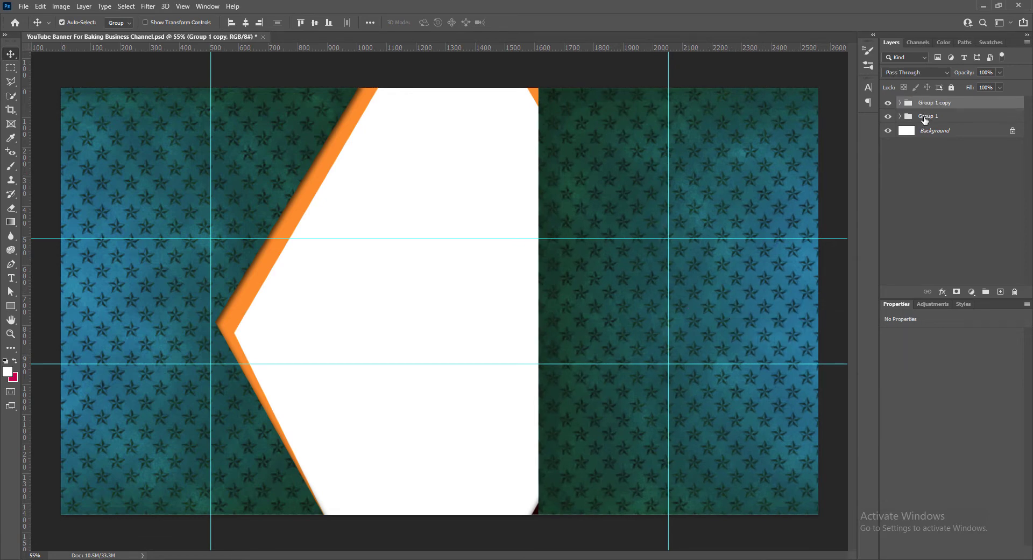
{"action": "left_click", "coordinate": [900, 103]}
{"action": "right_click", "coordinate": [935, 117]}
{"action": "left_click", "coordinate": [825, 311]}
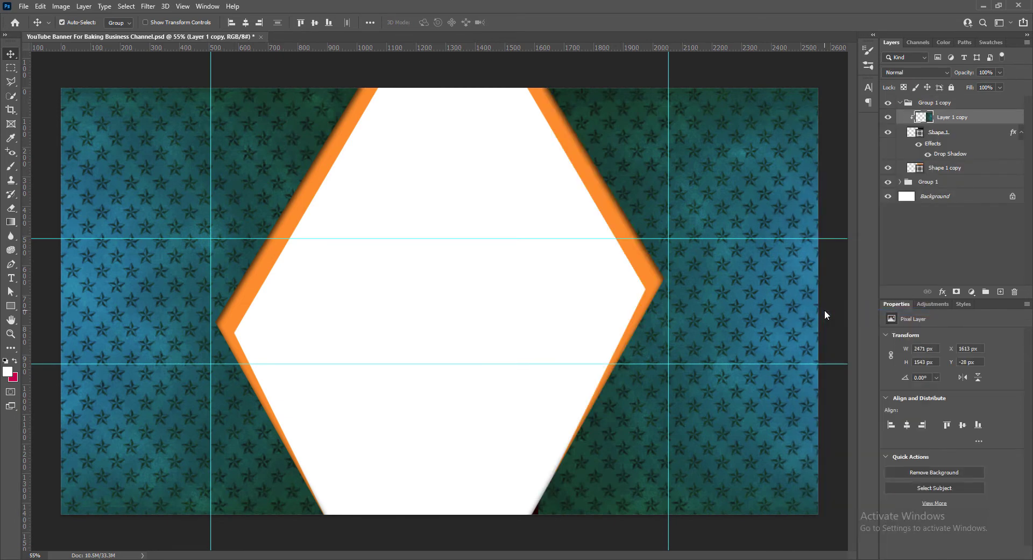
{"action": "key", "text": "alt+bracketright"}
{"action": "key", "text": "ctrl+t"}
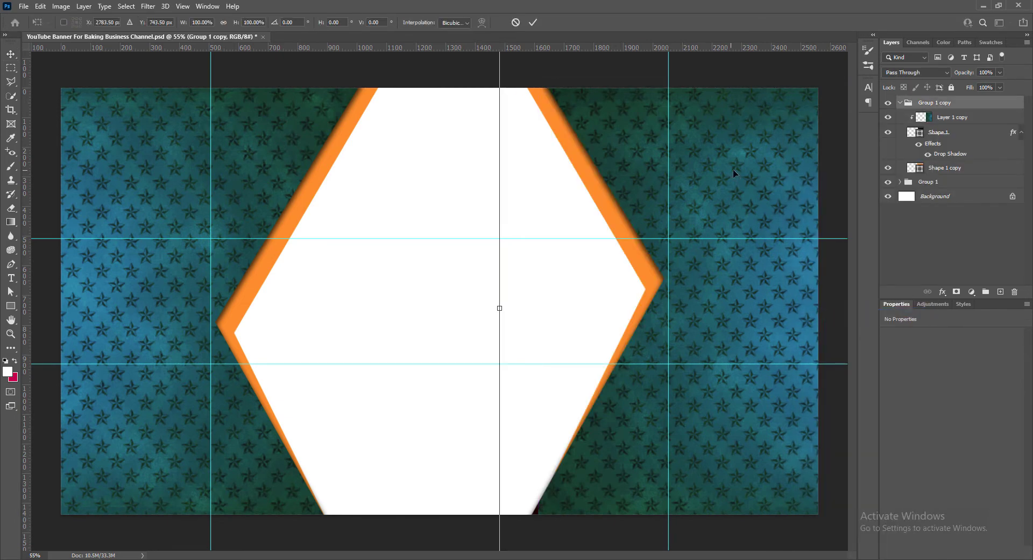
{"action": "left_click", "coordinate": [513, 22]}
{"action": "key", "text": "alt+bracketleft"}
Step: Shift the clipped right star pattern about 31 px left, save the document and collapse Group 1 copy
{"action": "key", "text": "ctrl+t"}
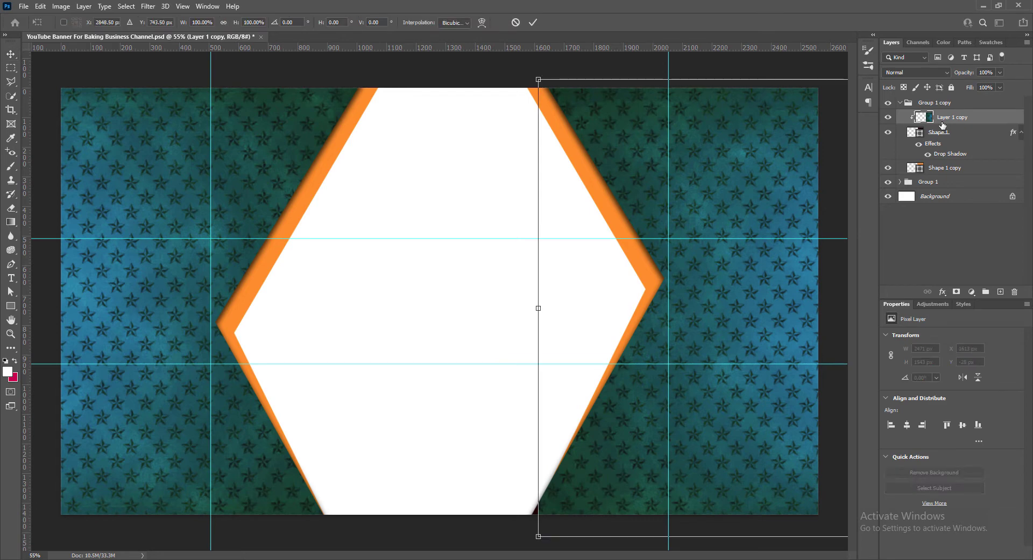
{"action": "left_click_drag", "start_coordinate": [754, 143], "coordinate": [744, 143]}
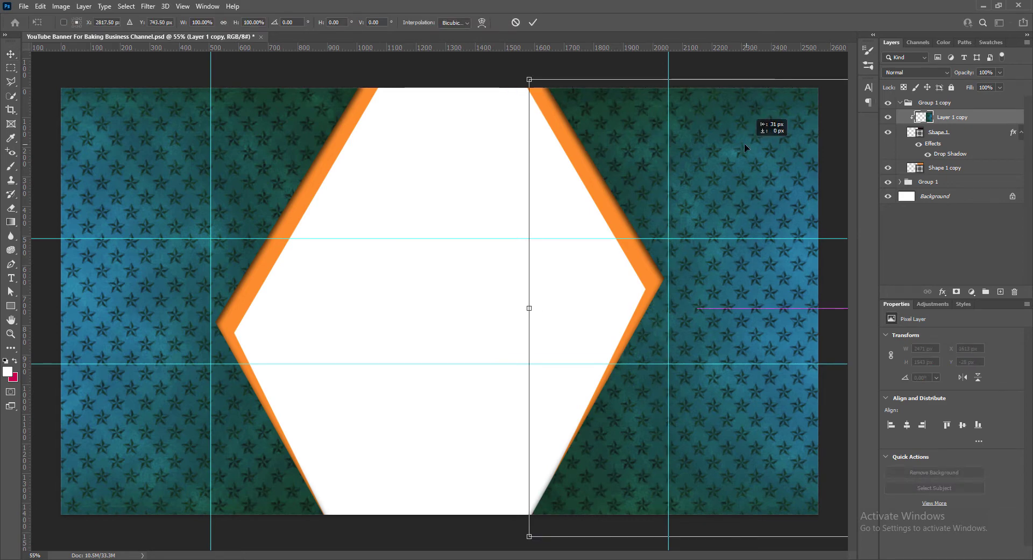
{"action": "key", "text": "Return"}
{"action": "key", "text": "ctrl+alt+a"}
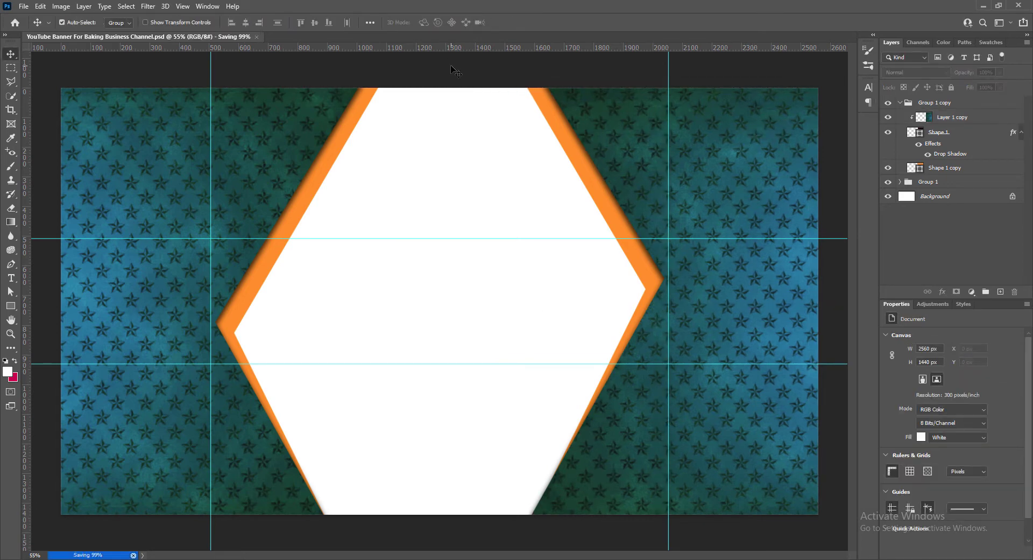
{"action": "left_click", "coordinate": [899, 102]}
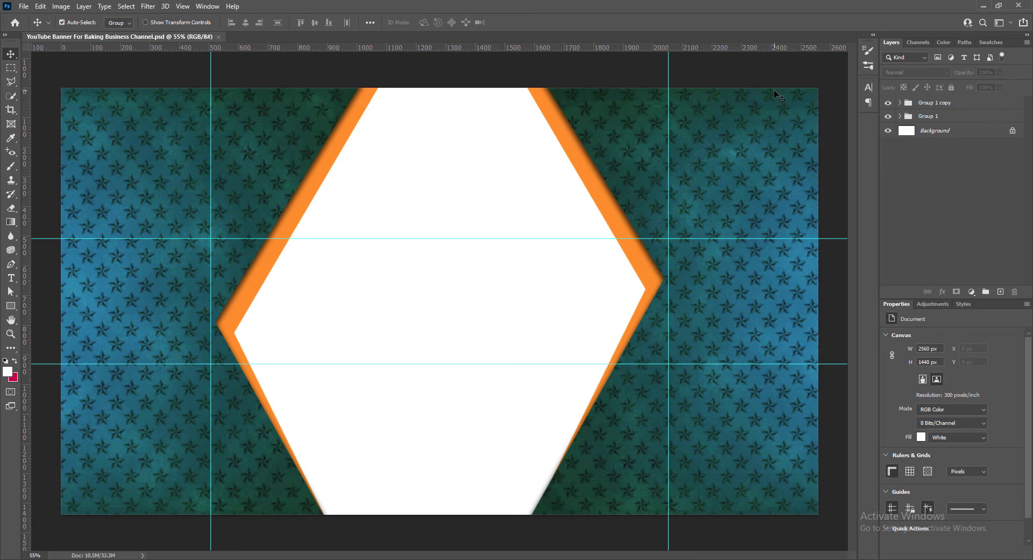
Step: Paste the chocolate cherry cake image onto the banner as a new layer and increase its vibrance
{"action": "key", "text": "ctrl+v"}
{"action": "left_click", "coordinate": [61, 6]}
{"action": "mouse_move", "coordinate": [81, 28]}
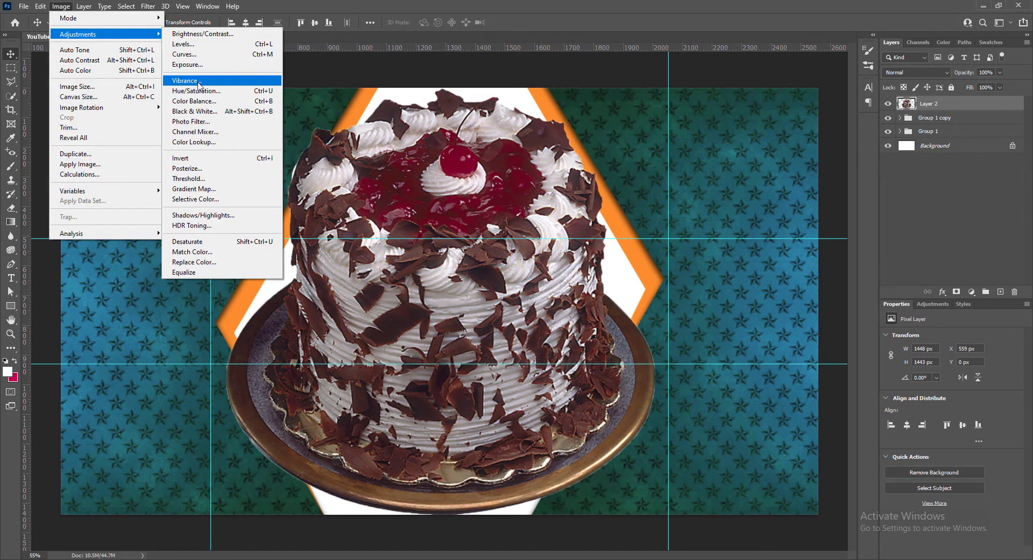
{"action": "left_click", "coordinate": [253, 85]}
{"action": "left_click_drag", "start_coordinate": [375, 112], "coordinate": [450, 114]}
{"action": "key", "text": "Return"}
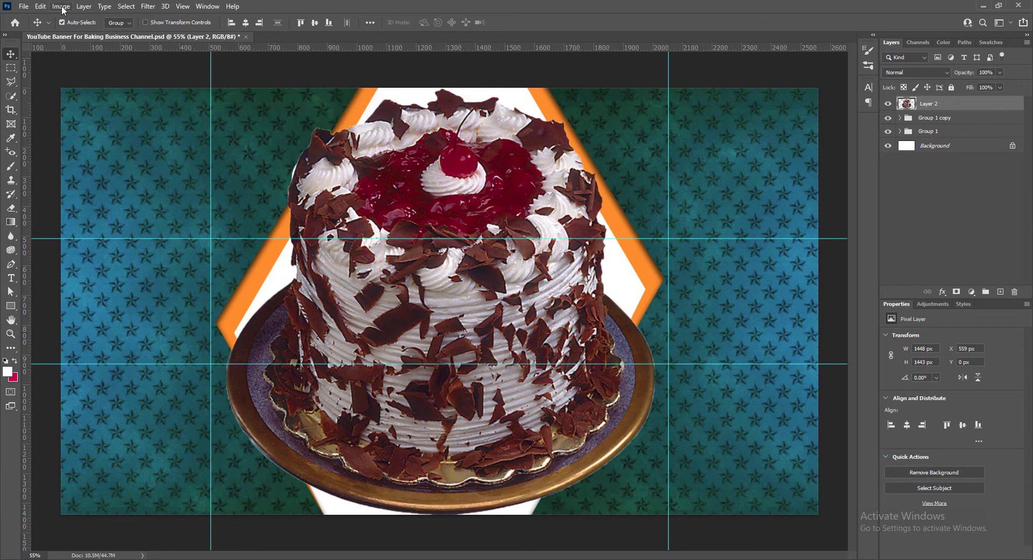
Step: Adjust the cake image's Brightness/Contrast, setting brightness to 12 and contrast to 21
{"action": "left_click", "coordinate": [61, 6]}
{"action": "left_click", "coordinate": [197, 34]}
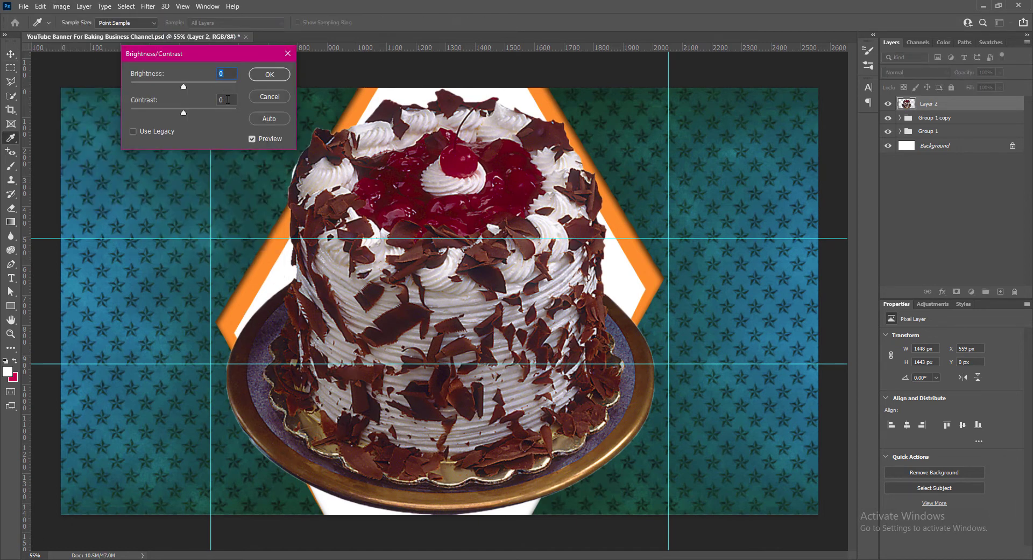
{"action": "left_click_drag", "start_coordinate": [192, 107], "coordinate": [187, 86]}
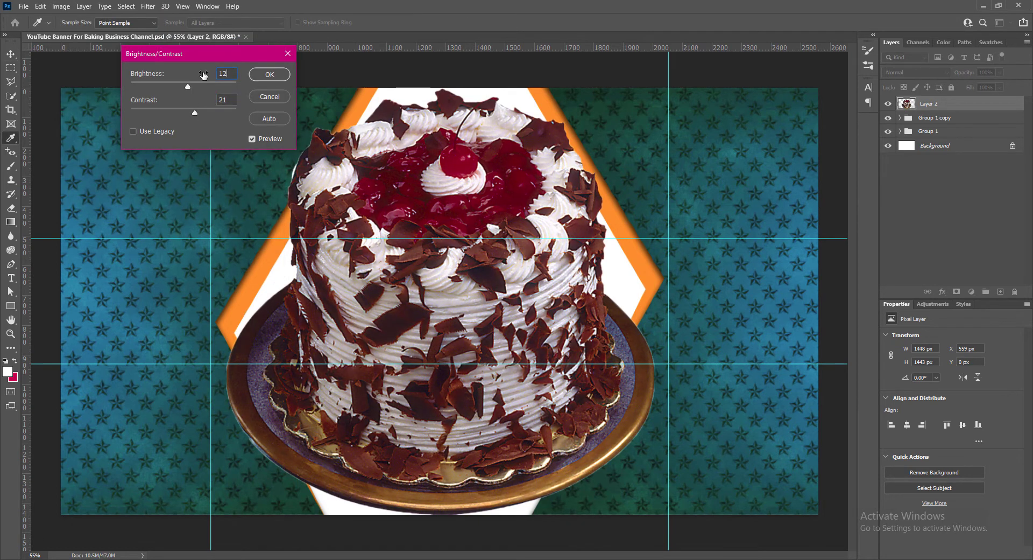
{"action": "left_click", "coordinate": [270, 76]}
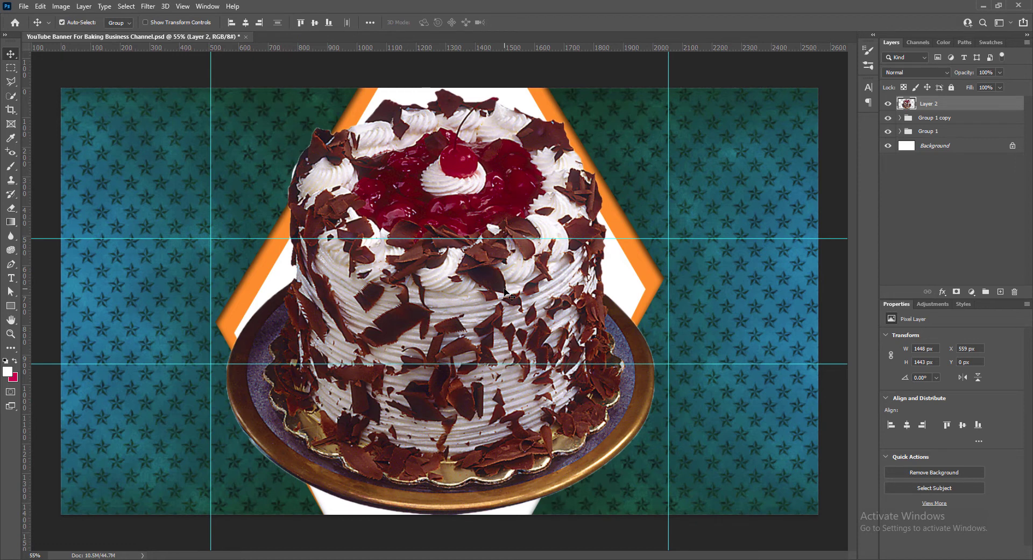
Step: Move the cake layer beneath Group 1, enlarge it to about 122% and centre it horizontally in the banner
{"action": "left_click_drag", "start_coordinate": [928, 105], "coordinate": [939, 140]}
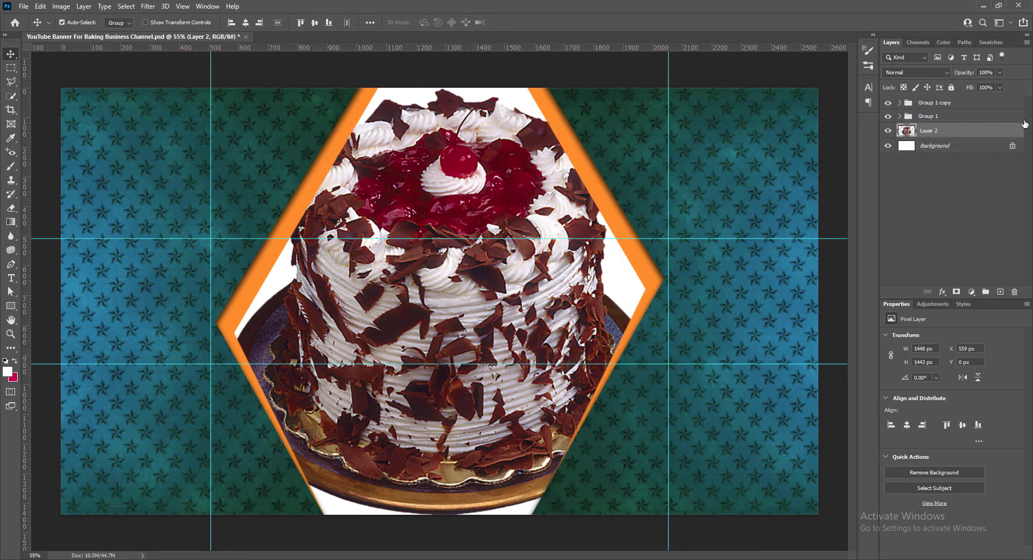
{"action": "key", "text": "ctrl+t"}
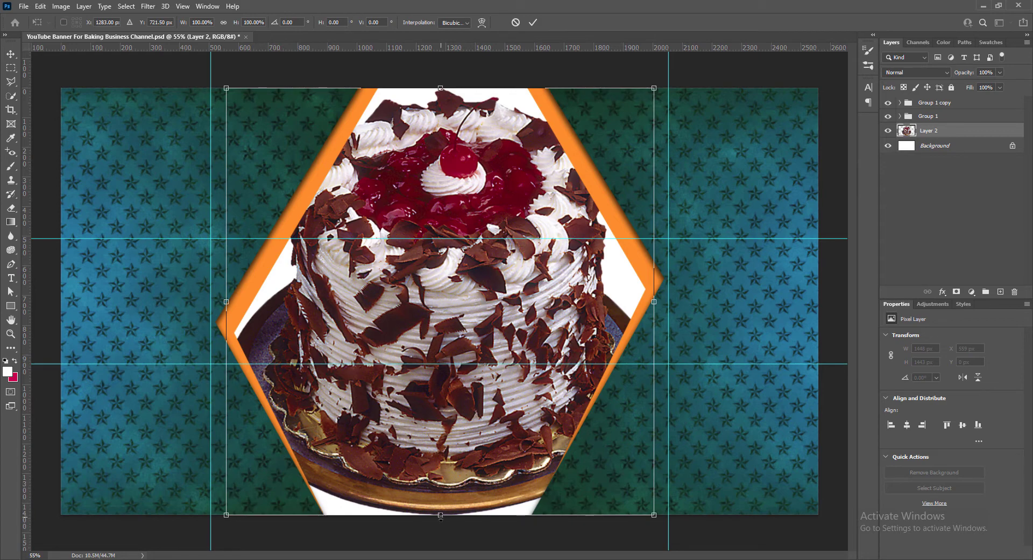
{"action": "left_click_drag", "start_coordinate": [440, 88], "coordinate": [441, 60]}
{"action": "left_click_drag", "start_coordinate": [440, 515], "coordinate": [442, 541]}
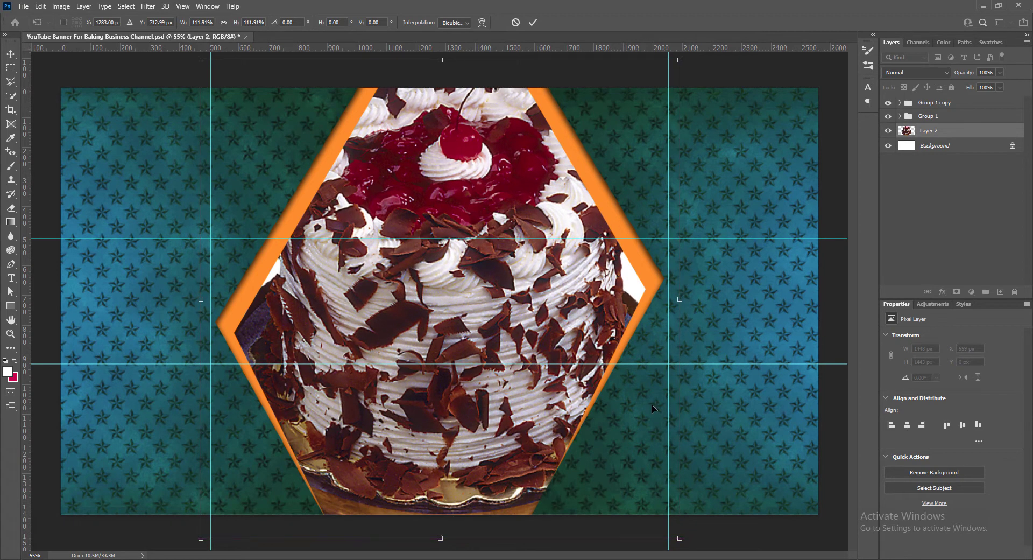
{"action": "left_click_drag", "start_coordinate": [684, 301], "coordinate": [705, 299]}
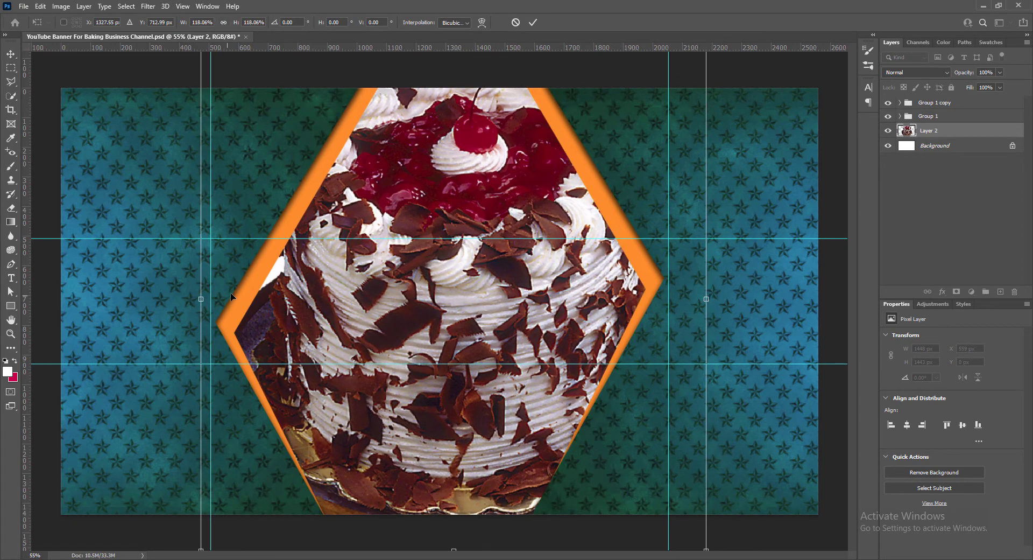
{"action": "left_click_drag", "start_coordinate": [200, 299], "coordinate": [183, 299]}
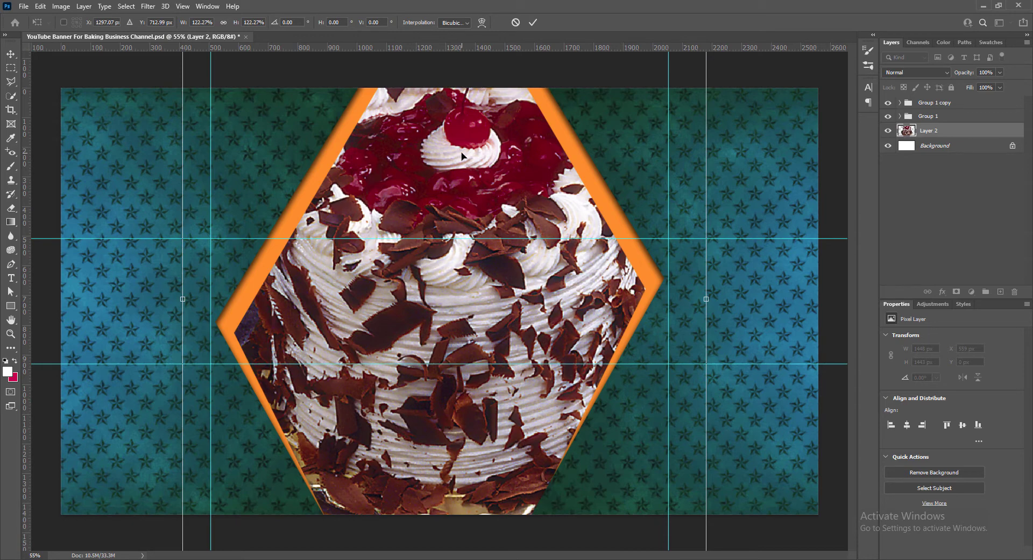
{"action": "left_click_drag", "start_coordinate": [463, 160], "coordinate": [458, 189]}
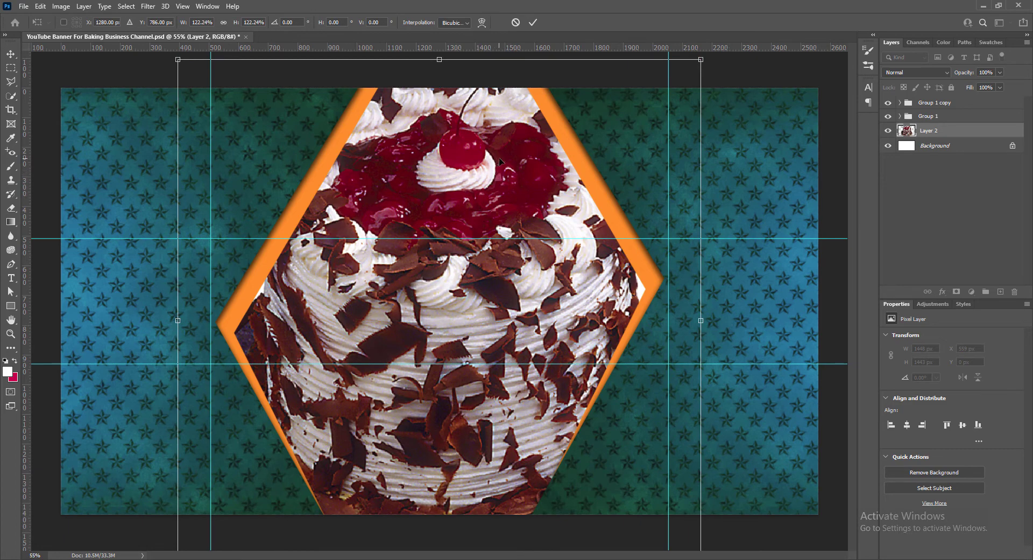
Step: Try shrinking the cake to about 79% and placing it low in the diamond opening
{"action": "left_click_drag", "start_coordinate": [501, 161], "coordinate": [487, 258]}
{"action": "left_click_drag", "start_coordinate": [169, 157], "coordinate": [235, 223]}
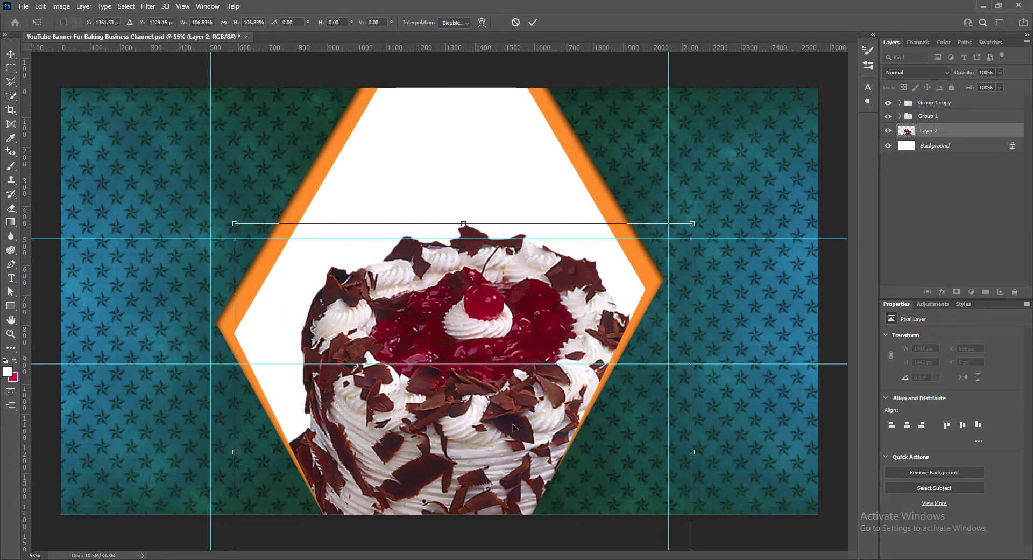
{"action": "left_click_drag", "start_coordinate": [513, 427], "coordinate": [478, 374]}
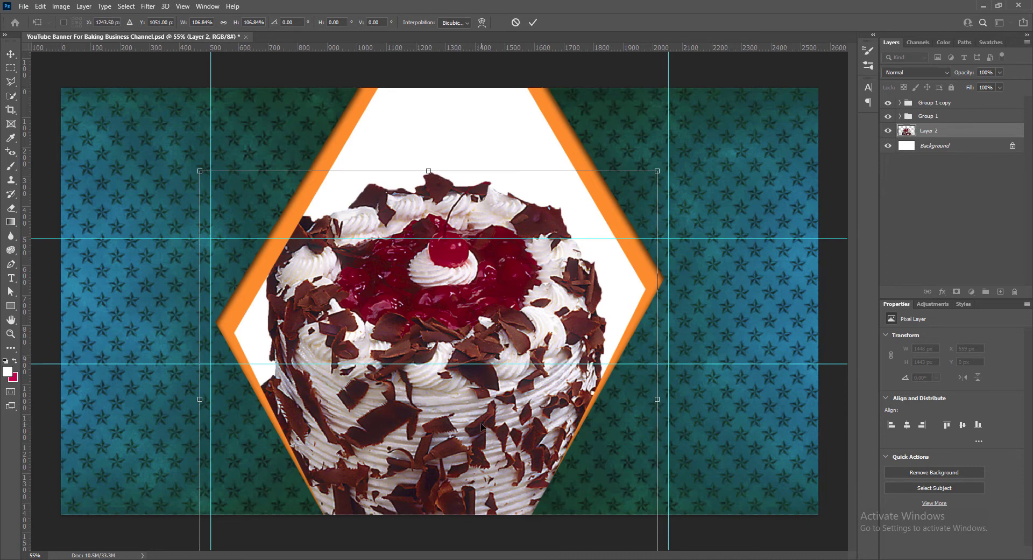
{"action": "left_click_drag", "start_coordinate": [481, 425], "coordinate": [484, 460]}
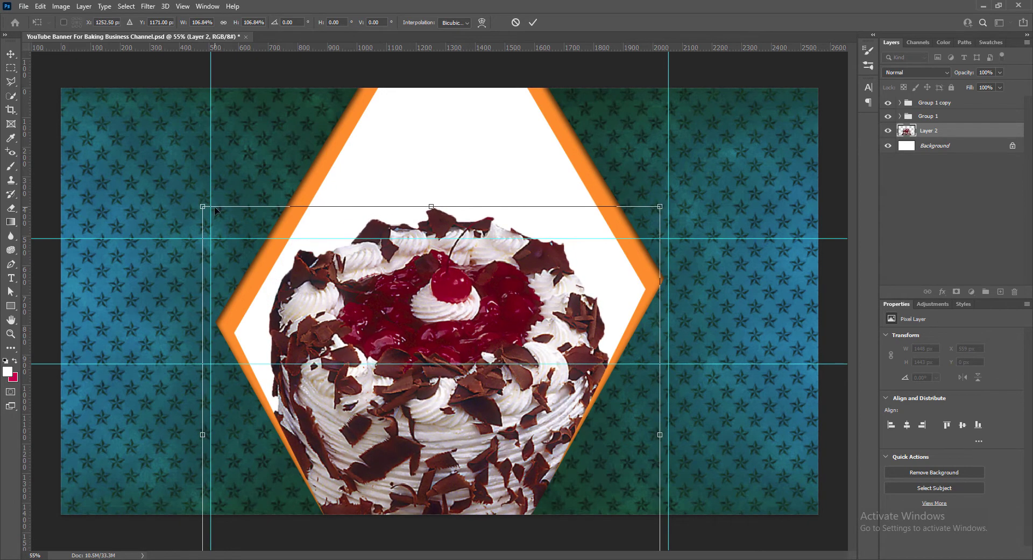
{"action": "left_click_drag", "start_coordinate": [215, 210], "coordinate": [333, 327]}
{"action": "left_click_drag", "start_coordinate": [495, 478], "coordinate": [431, 340]}
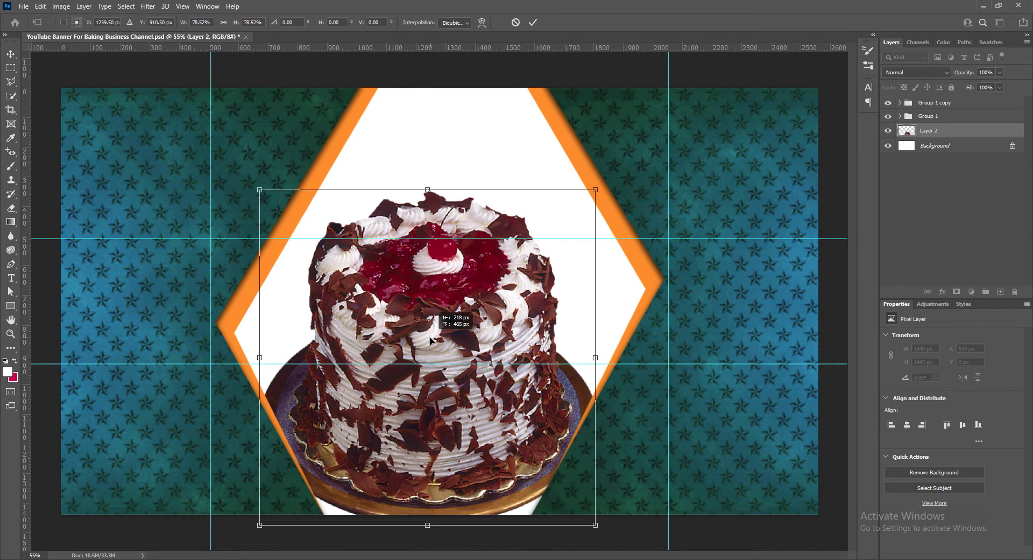
{"action": "left_click_drag", "start_coordinate": [487, 410], "coordinate": [490, 434]}
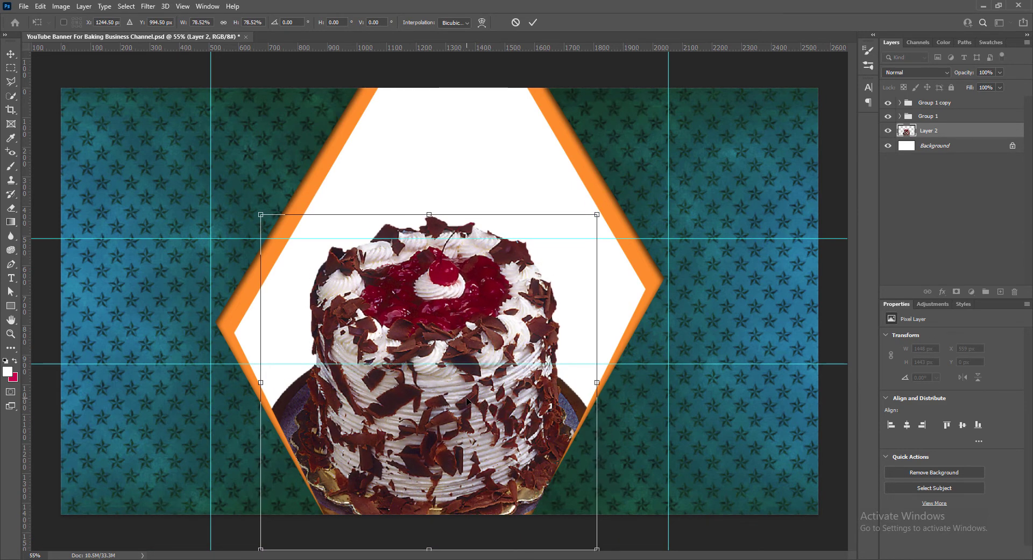
Step: Scale the cake to about 102%, centre it horizontally in the lower part of the diamond, and save the document
{"action": "left_click_drag", "start_coordinate": [429, 214], "coordinate": [429, 116]}
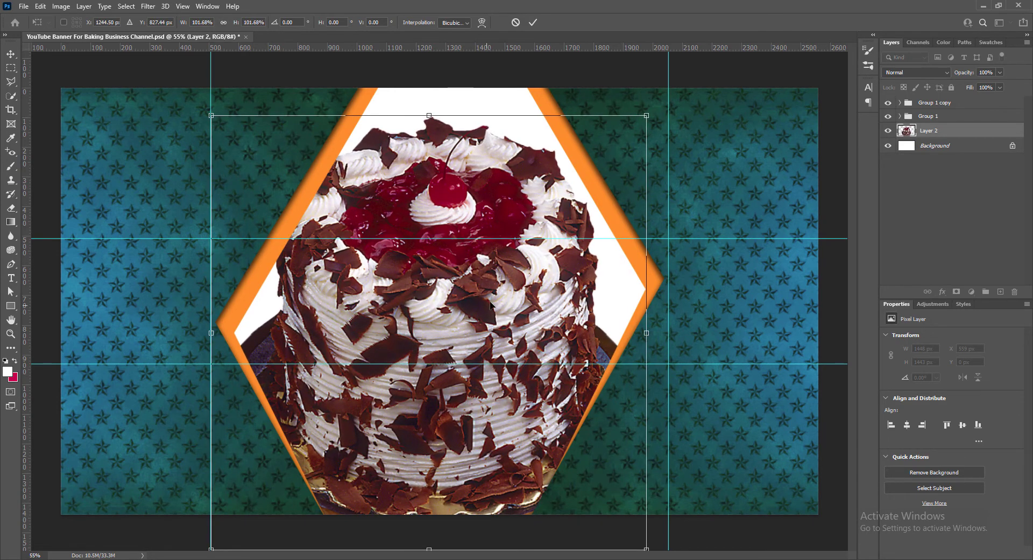
{"action": "left_click_drag", "start_coordinate": [490, 306], "coordinate": [501, 374]}
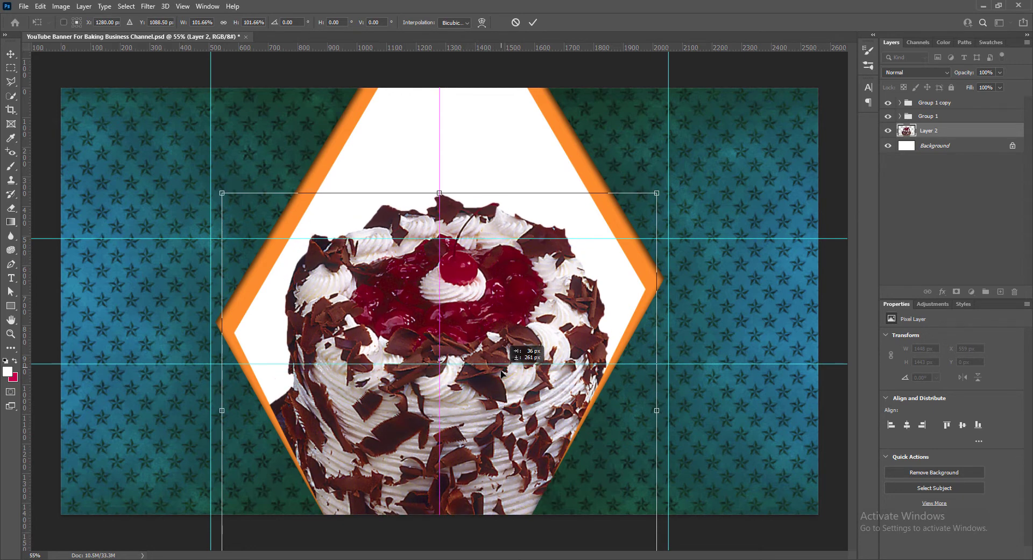
{"action": "left_click", "coordinate": [532, 23]}
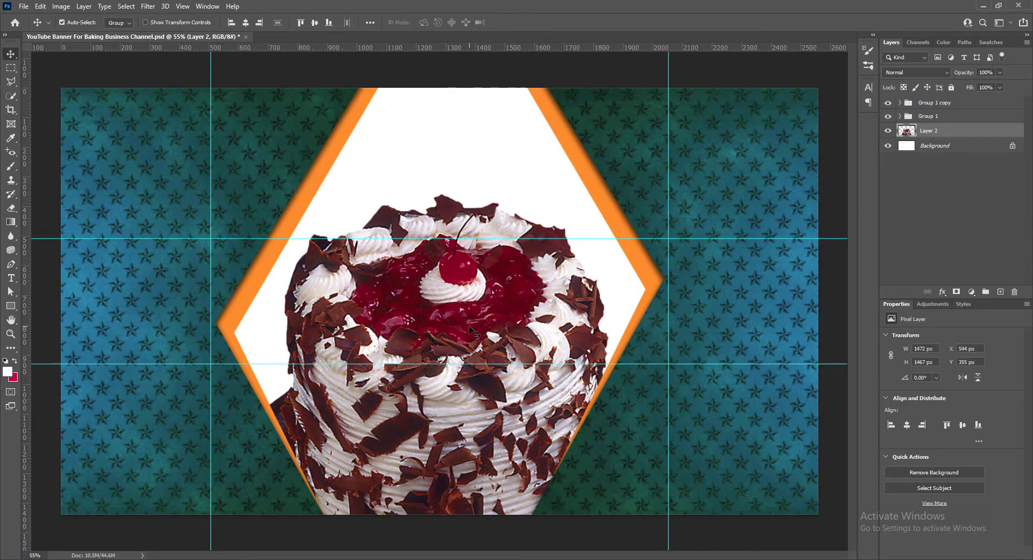
{"action": "key", "text": "ctrl+s"}
Step: Duplicate the cake higher up, place the copy beneath the original layer and enlarge it to about 1916 by 1909 px
{"action": "left_click_drag", "start_coordinate": [454, 352], "coordinate": [454, 234]}
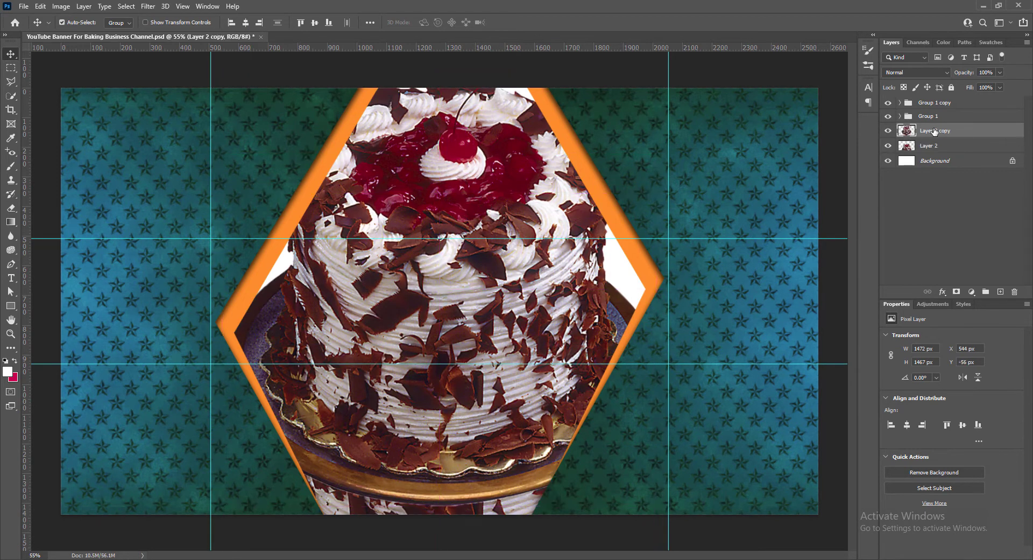
{"action": "left_click_drag", "start_coordinate": [934, 133], "coordinate": [933, 154]}
{"action": "key", "text": "ctrl+t"}
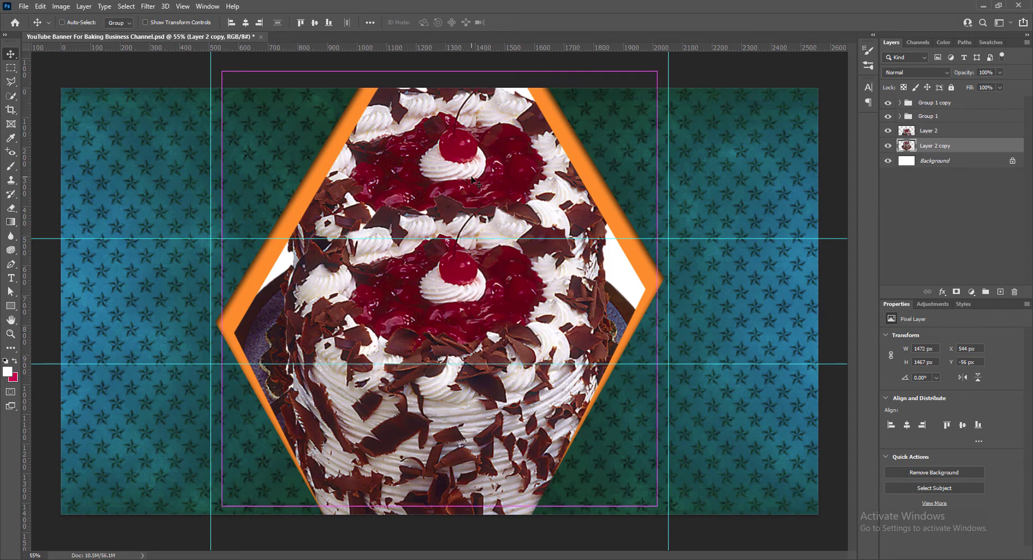
{"action": "left_click_drag", "start_coordinate": [439, 506], "coordinate": [457, 541]}
{"action": "left_click_drag", "start_coordinate": [459, 150], "coordinate": [463, 175]}
{"action": "left_click", "coordinate": [533, 22]}
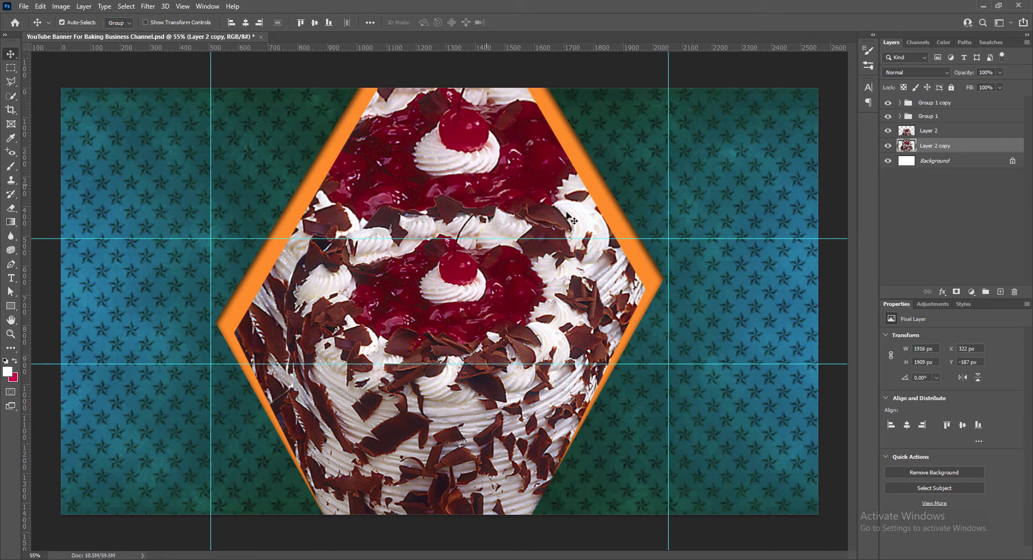
Step: Apply an Iris Blur of 21 px to the background cake copy, shrinking the fully sharp central area
{"action": "left_click", "coordinate": [148, 6]}
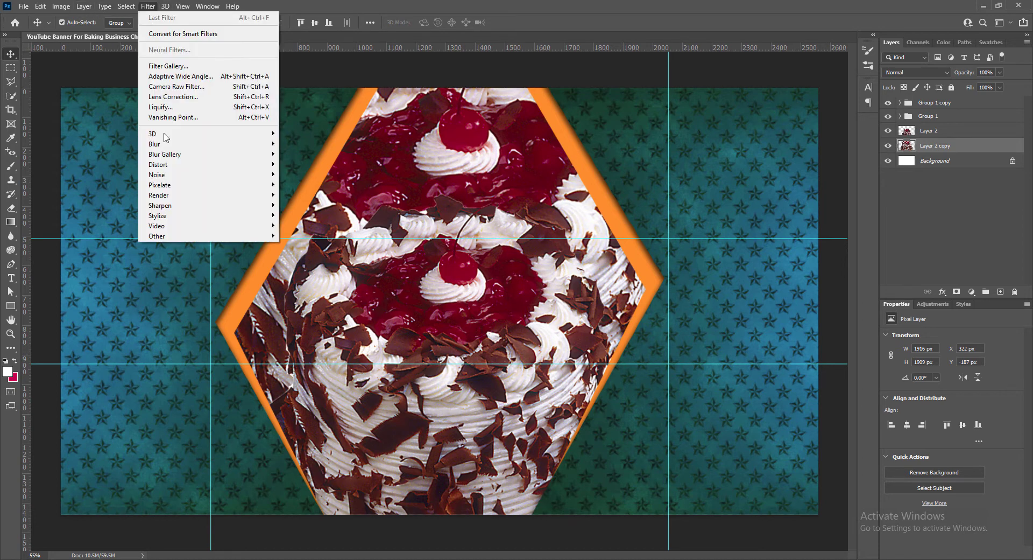
{"action": "mouse_move", "coordinate": [231, 160]}
{"action": "left_click", "coordinate": [295, 163]}
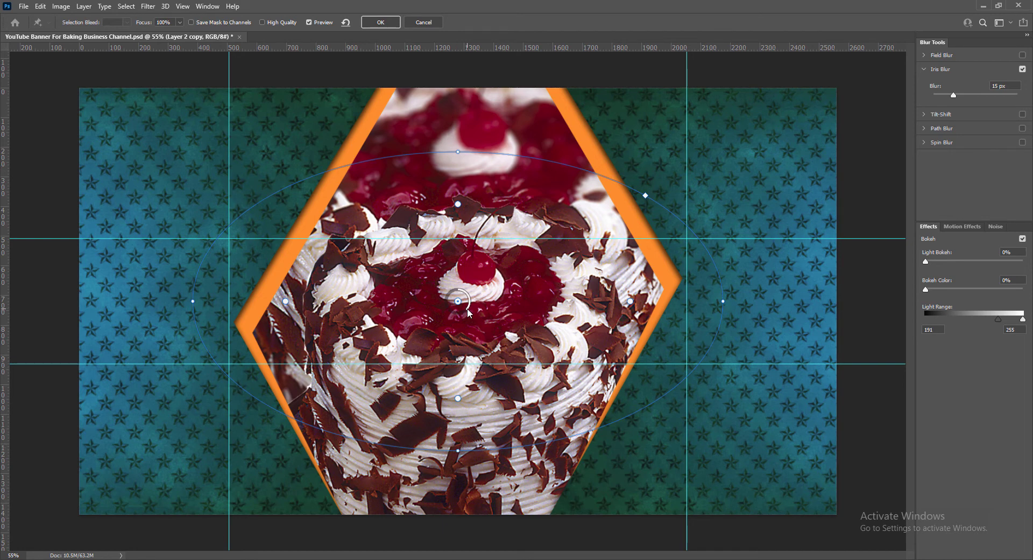
{"action": "left_click_drag", "start_coordinate": [467, 308], "coordinate": [457, 311]}
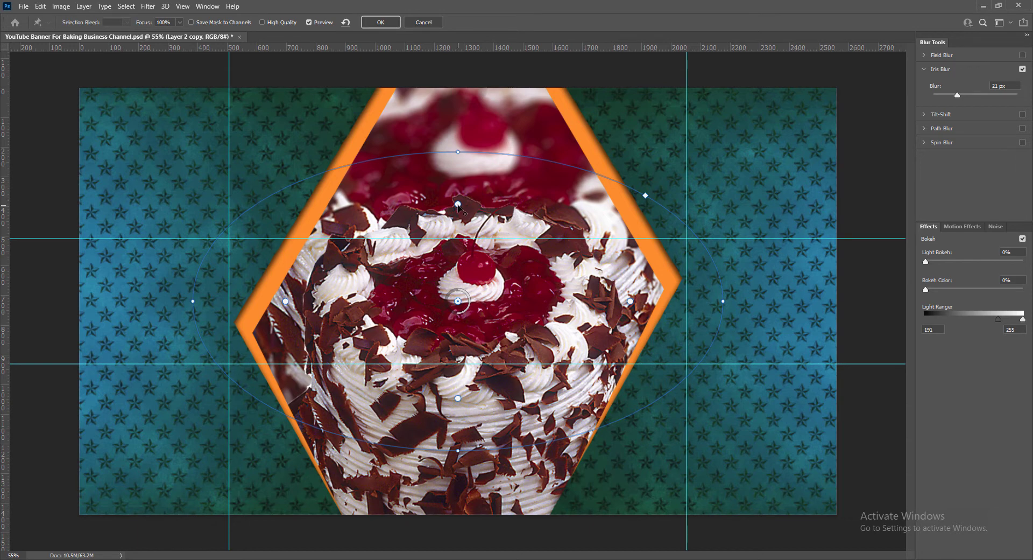
{"action": "left_click_drag", "start_coordinate": [458, 204], "coordinate": [468, 242]}
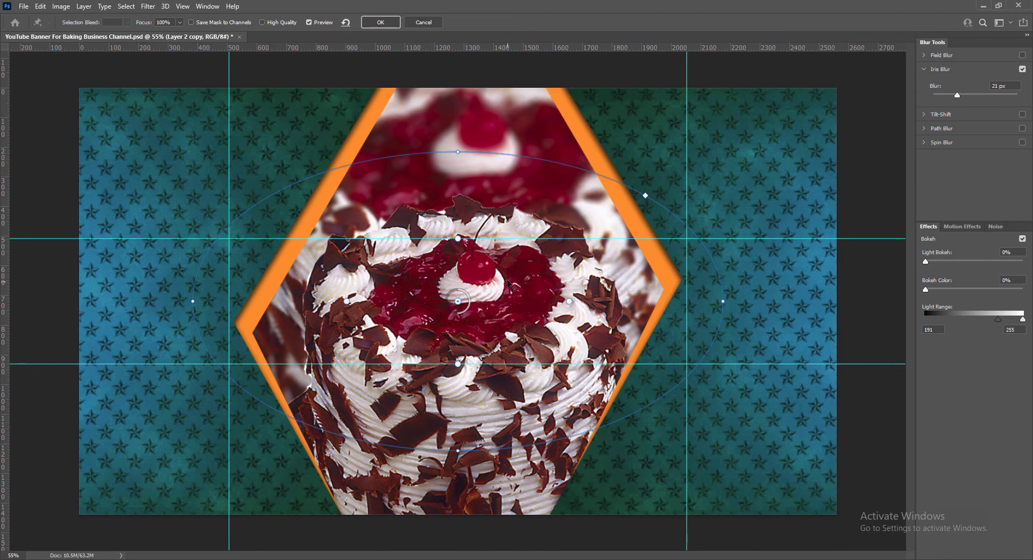
{"action": "left_click", "coordinate": [382, 22]}
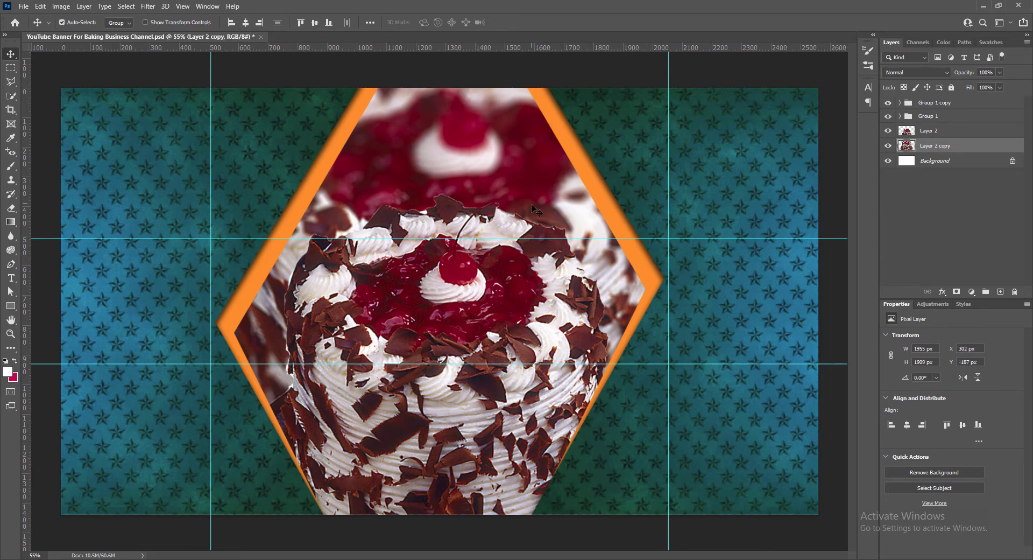
Step: Darken the blurred cake copy with Curves, lowering the midtones and setting an upper point at input 197, output 189
{"action": "left_click", "coordinate": [61, 7]}
{"action": "mouse_move", "coordinate": [80, 30]}
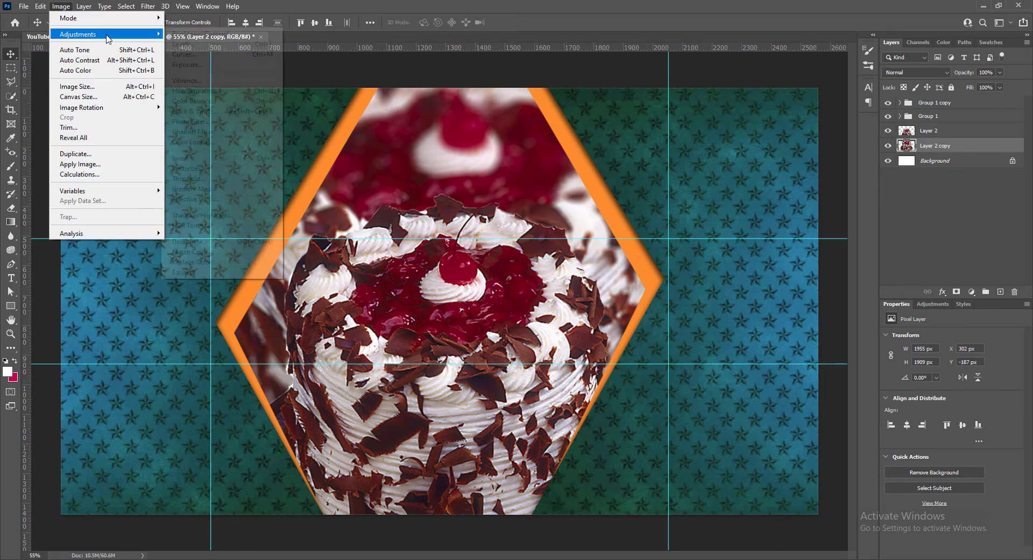
{"action": "left_click", "coordinate": [191, 56]}
{"action": "left_click_drag", "start_coordinate": [713, 241], "coordinate": [683, 251]}
{"action": "mouse_move", "coordinate": [723, 200]}
{"action": "left_mouse_down"}
{"action": "mouse_move", "coordinate": [705, 197]}
{"action": "mouse_move", "coordinate": [721, 187]}
{"action": "mouse_move", "coordinate": [710, 202]}
{"action": "mouse_move", "coordinate": [720, 203]}
{"action": "left_mouse_up"}
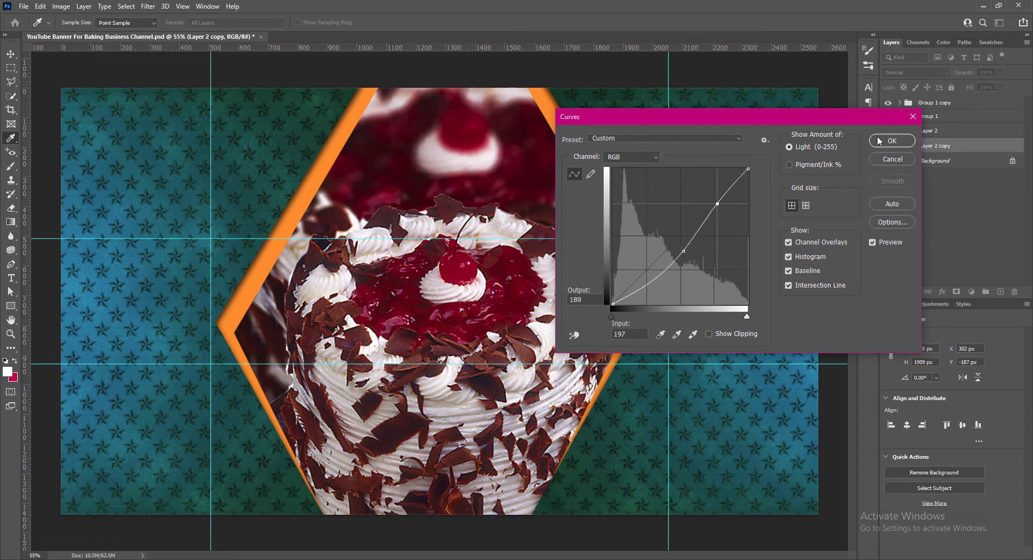
{"action": "left_click", "coordinate": [892, 140]}
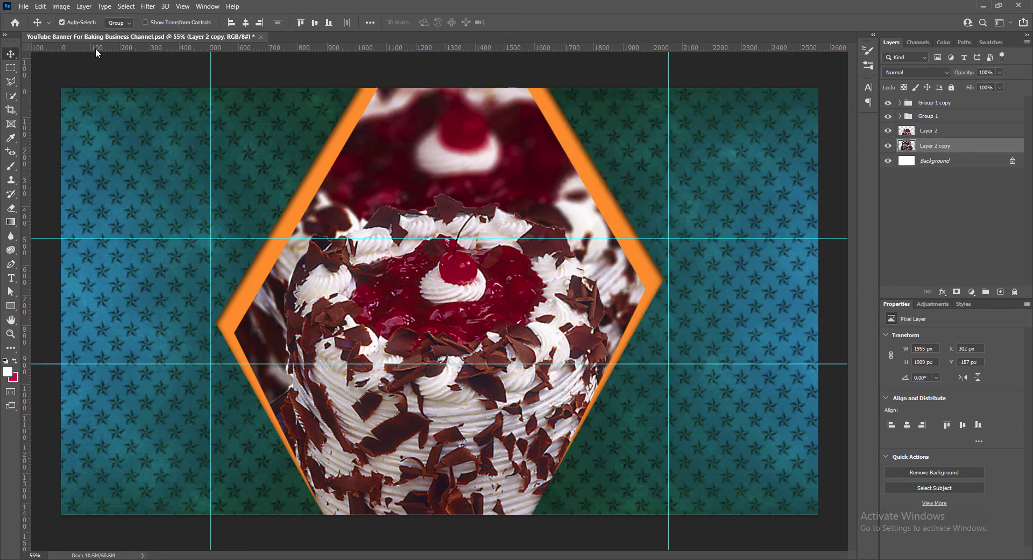
Step: Save the document, and enable the Outer Glow effect on the front cake layer, Layer 2
{"action": "left_click", "coordinate": [463, 353]}
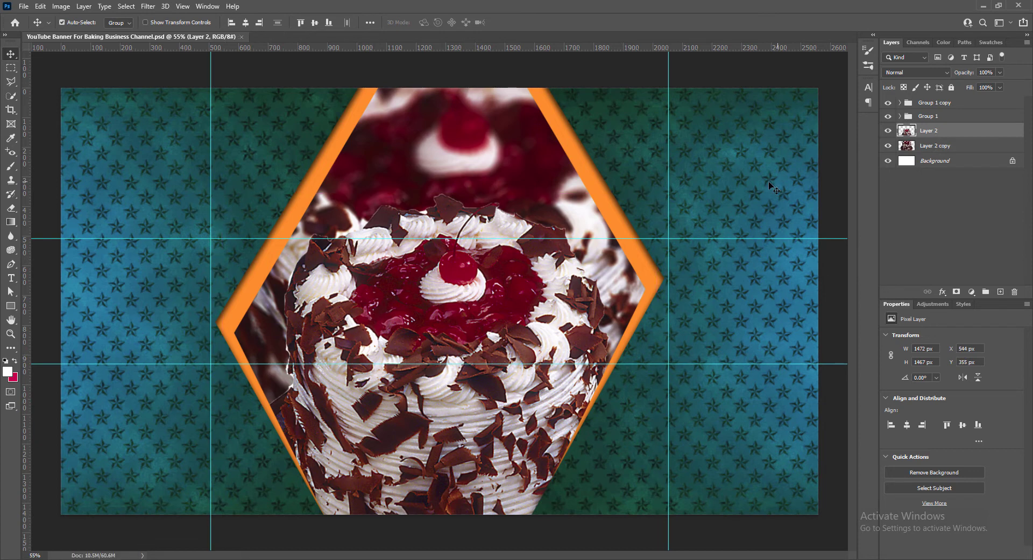
{"action": "double_click", "coordinate": [969, 130]}
{"action": "left_click", "coordinate": [572, 248]}
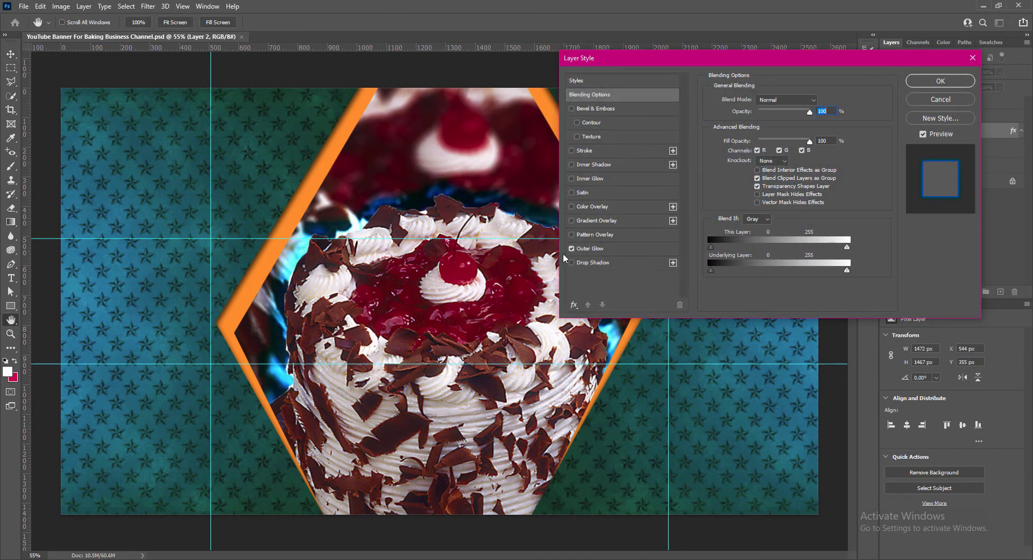
{"action": "left_click", "coordinate": [589, 249]}
Step: Change the cake's Outer Glow colour to pale pink e5cad8, after sampling several cream and cherry tones from the picture
{"action": "left_click", "coordinate": [735, 138]}
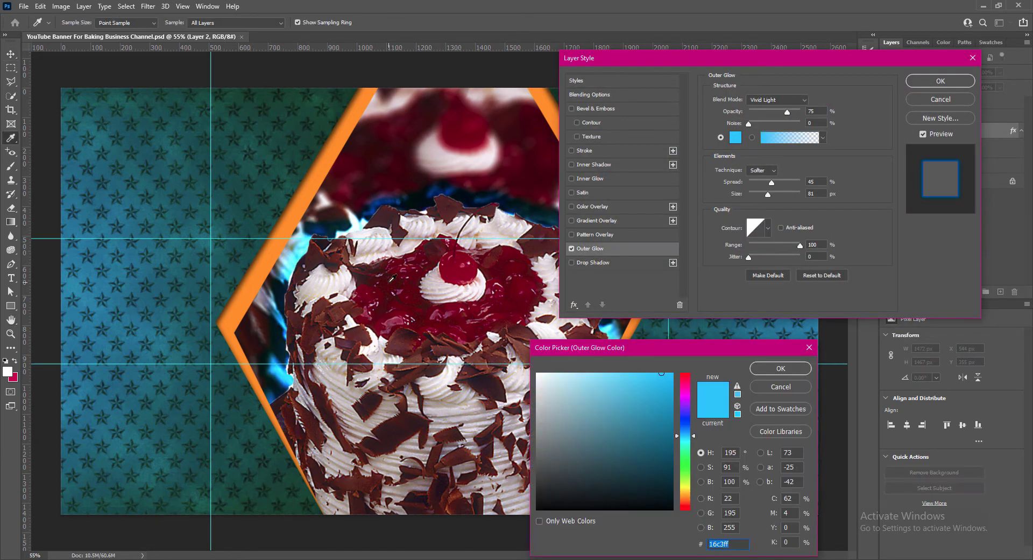
{"action": "left_click", "coordinate": [383, 298]}
{"action": "left_click", "coordinate": [451, 283]}
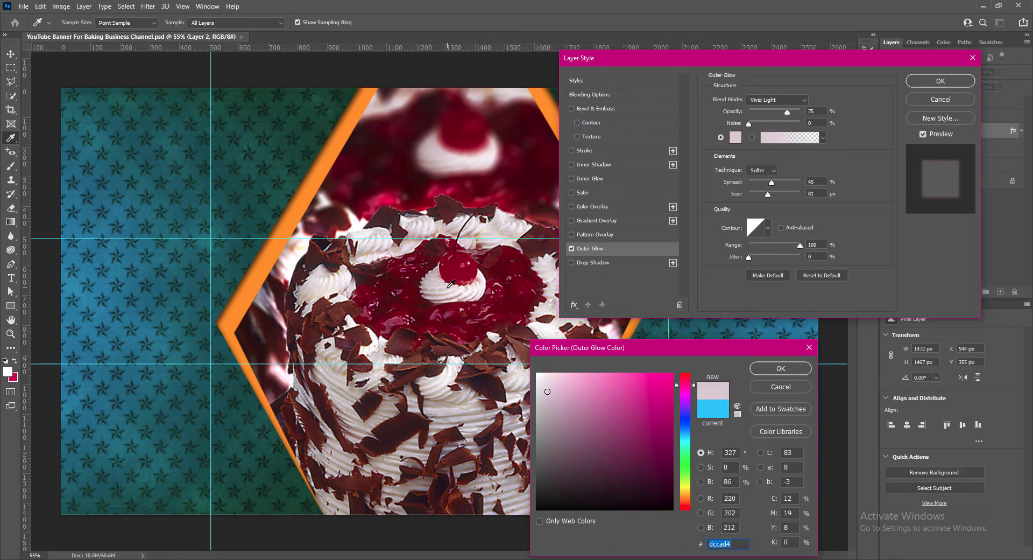
{"action": "left_click", "coordinate": [401, 262]}
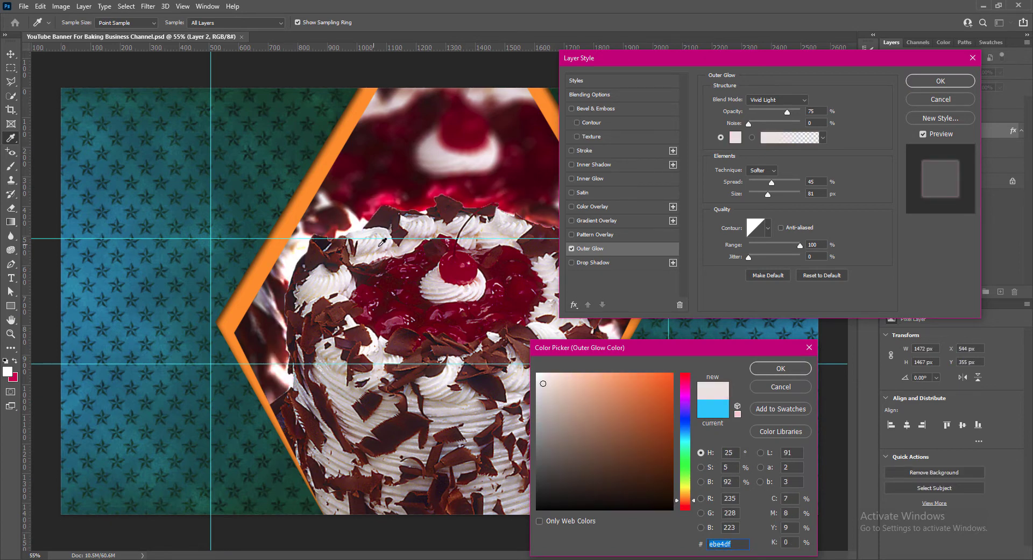
{"action": "left_click", "coordinate": [440, 285]}
{"action": "left_click", "coordinate": [438, 287]}
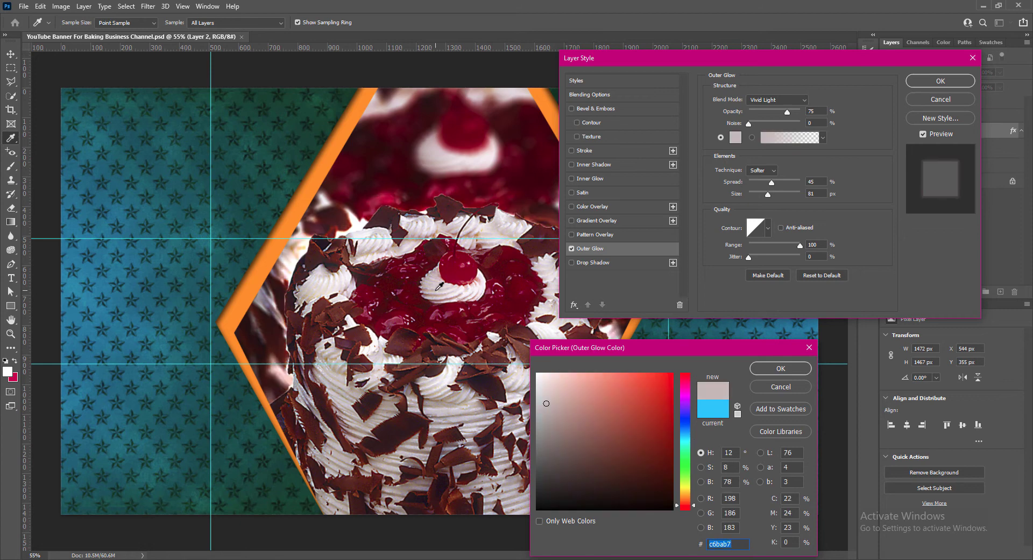
{"action": "left_click", "coordinate": [439, 283]}
{"action": "left_click", "coordinate": [445, 289]}
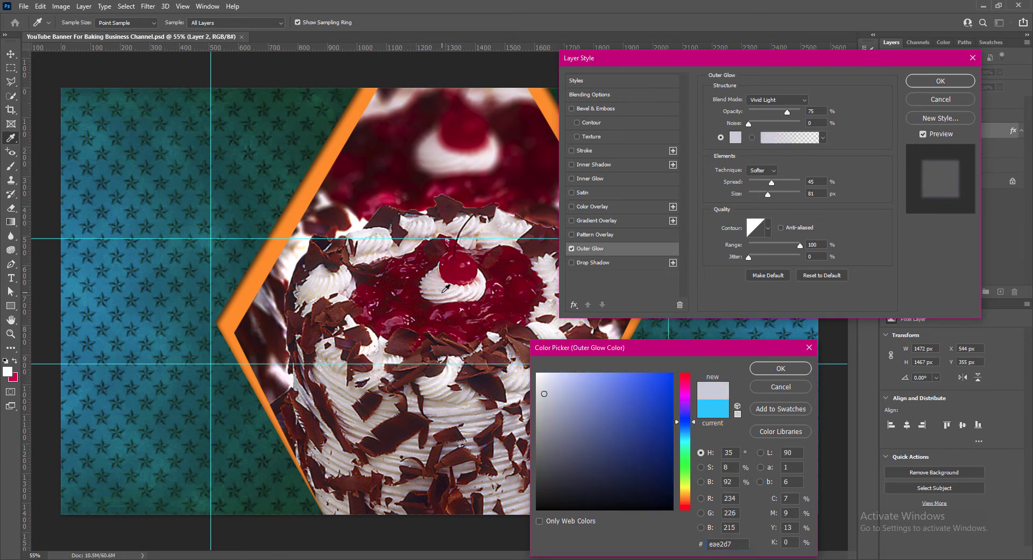
{"action": "left_click", "coordinate": [461, 280]}
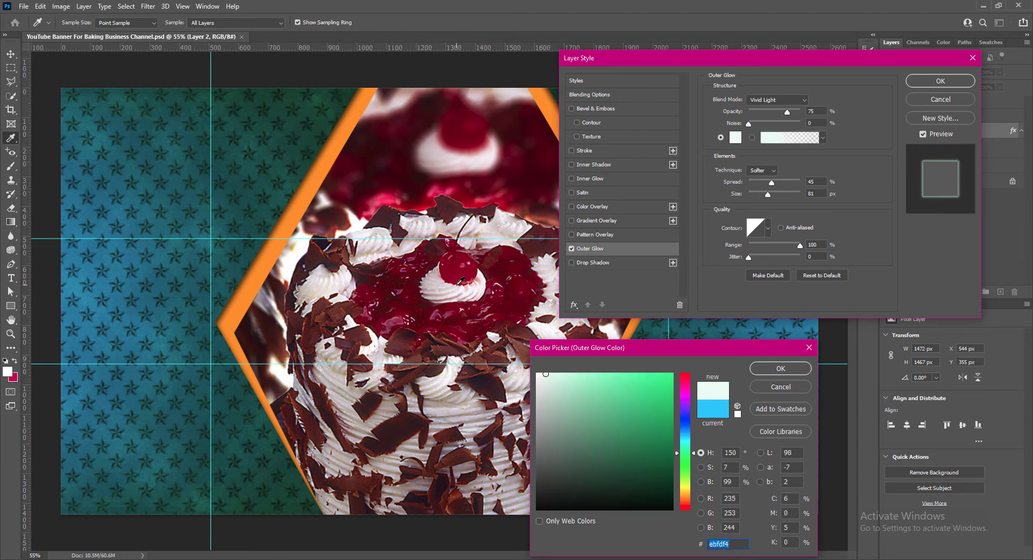
{"action": "left_click", "coordinate": [463, 278]}
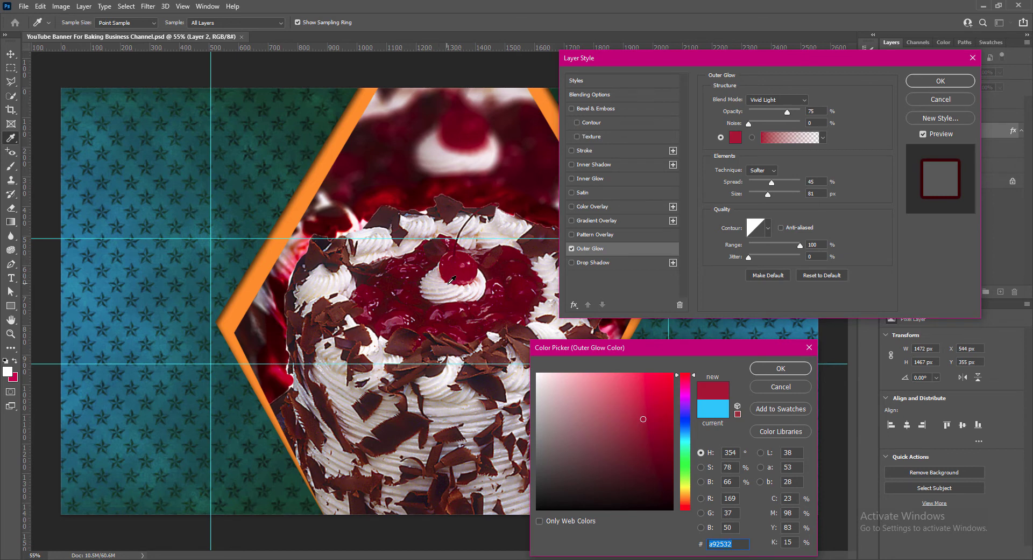
{"action": "left_click", "coordinate": [552, 386]}
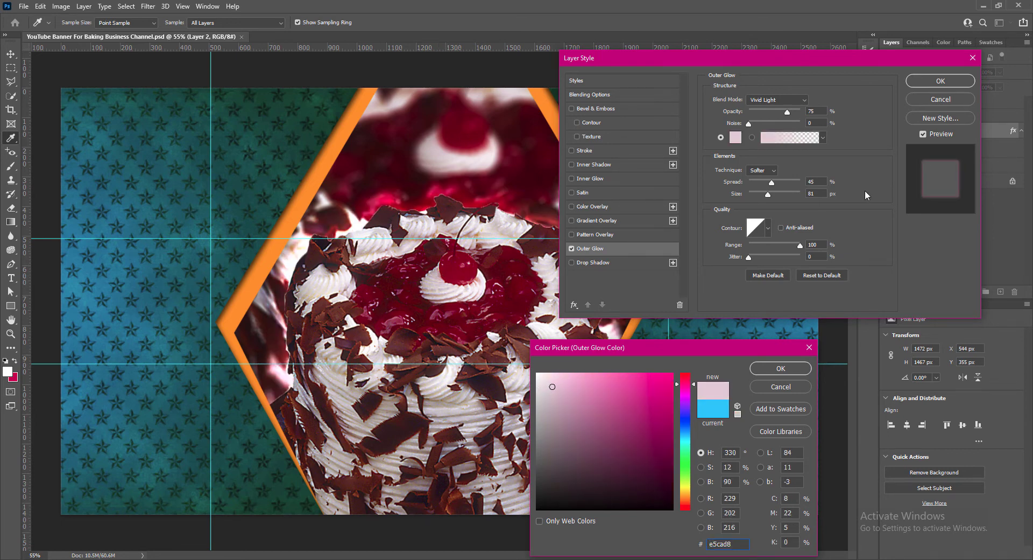
{"action": "key", "text": "Return"}
Step: Set the Outer Glow to Hard Mix with 33% spread and 75 px size, and apply the layer style
{"action": "left_click", "coordinate": [806, 100]}
{"action": "left_click", "coordinate": [760, 277]}
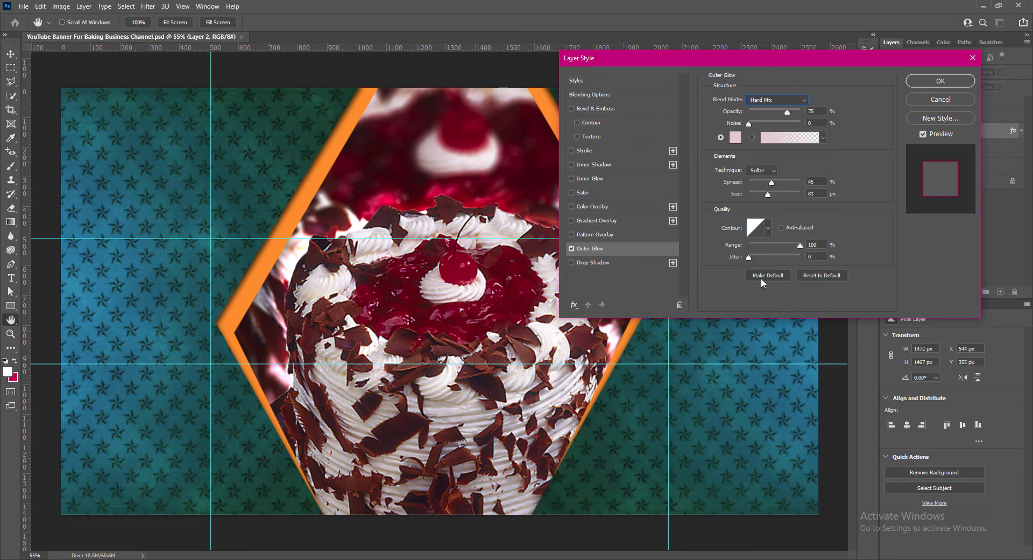
{"action": "double_click", "coordinate": [816, 181]}
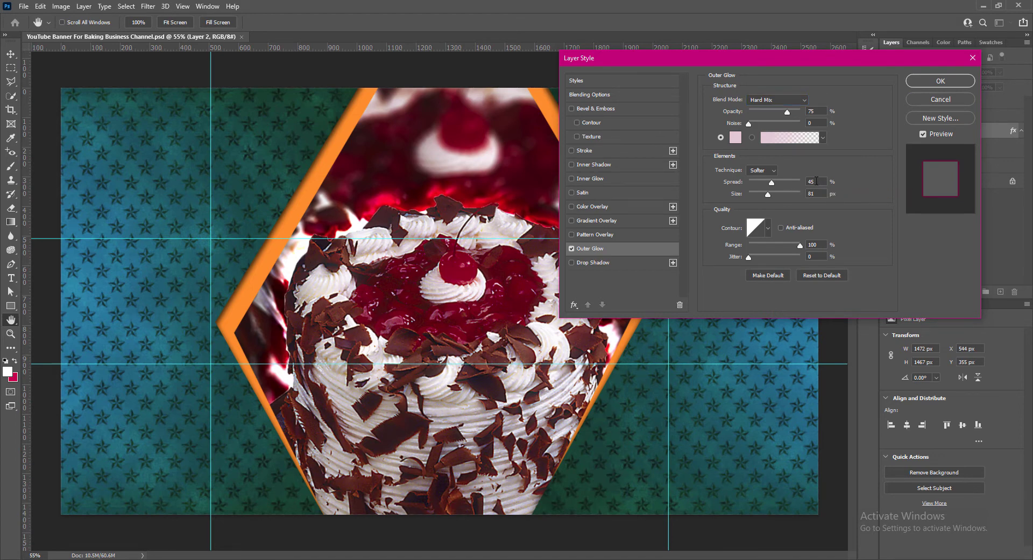
{"action": "type", "text": "33"}
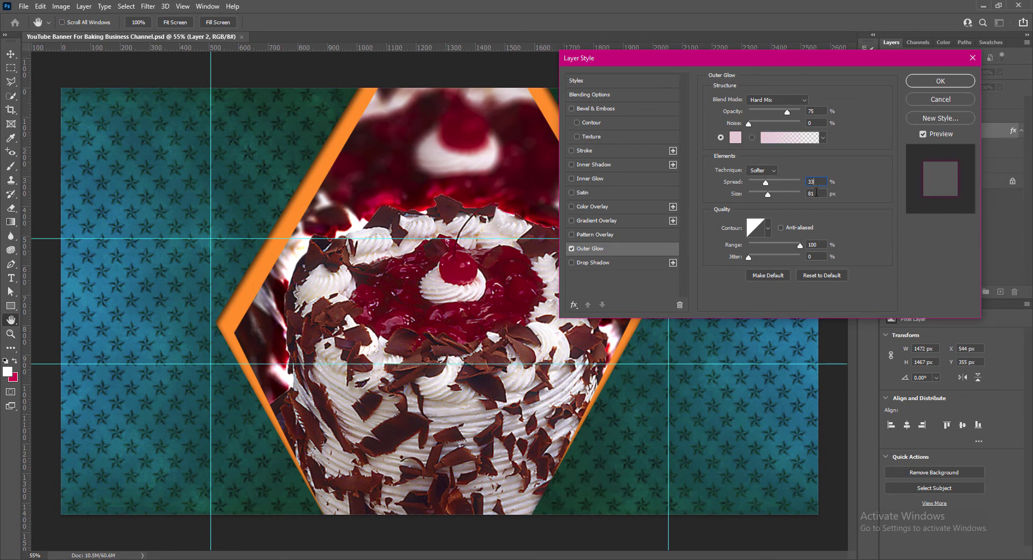
{"action": "type", "text": "75"}
{"action": "left_click", "coordinate": [931, 80]}
Step: Scale the front cake layer down to about 1392 by 1387 px and commit the transform
{"action": "key", "text": "ctrl+t"}
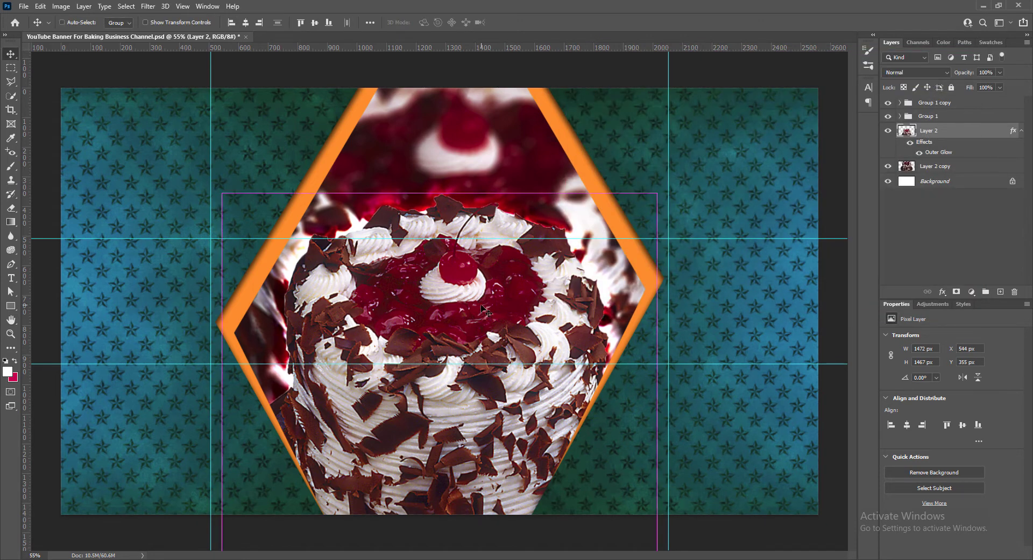
{"action": "left_click_drag", "start_coordinate": [440, 192], "coordinate": [448, 213]}
{"action": "left_click", "coordinate": [532, 22]}
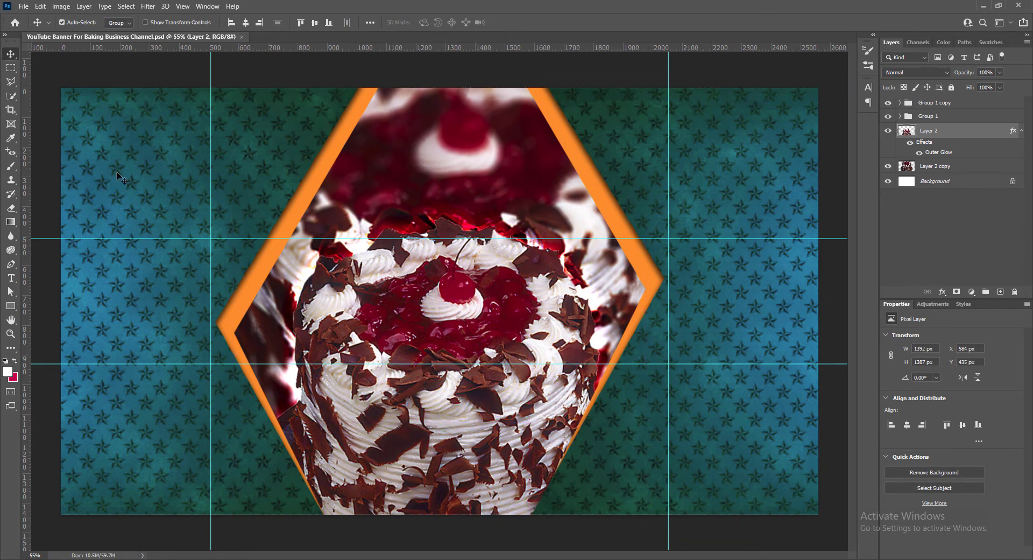
Step: Enable Bevel & Emboss with Texture on the orange edge shape, Shape 1 copy, inside Group 1
{"action": "left_click", "coordinate": [267, 277]}
{"action": "left_click", "coordinate": [900, 115]}
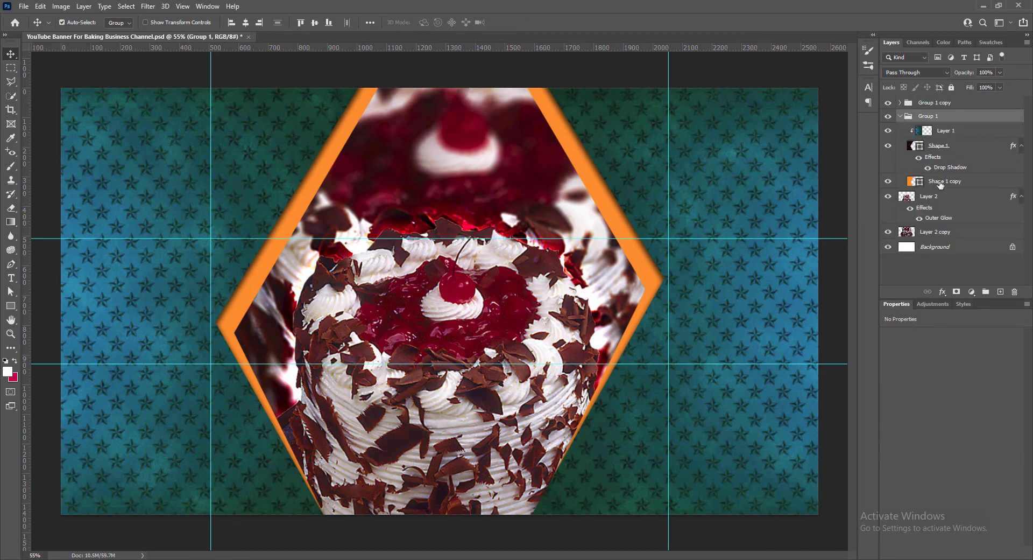
{"action": "left_click", "coordinate": [932, 183]}
{"action": "right_click", "coordinate": [909, 183]}
{"action": "left_click", "coordinate": [915, 186]}
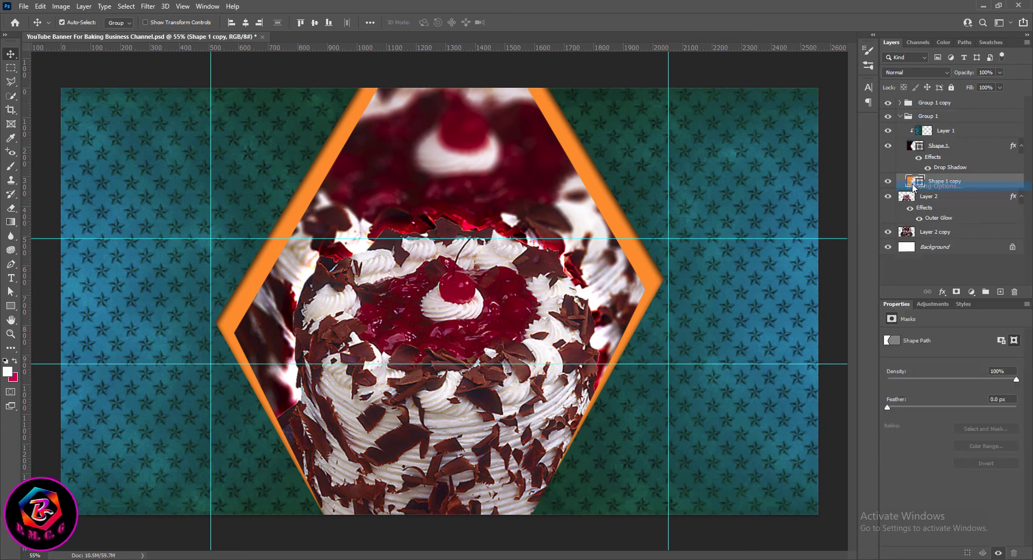
{"action": "left_click", "coordinate": [576, 136]}
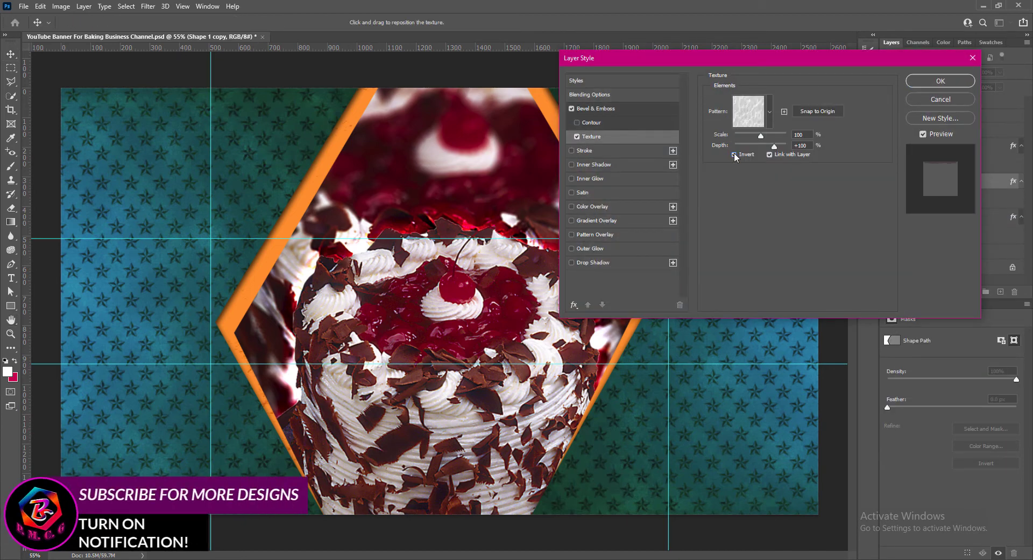
{"action": "left_click", "coordinate": [595, 110]}
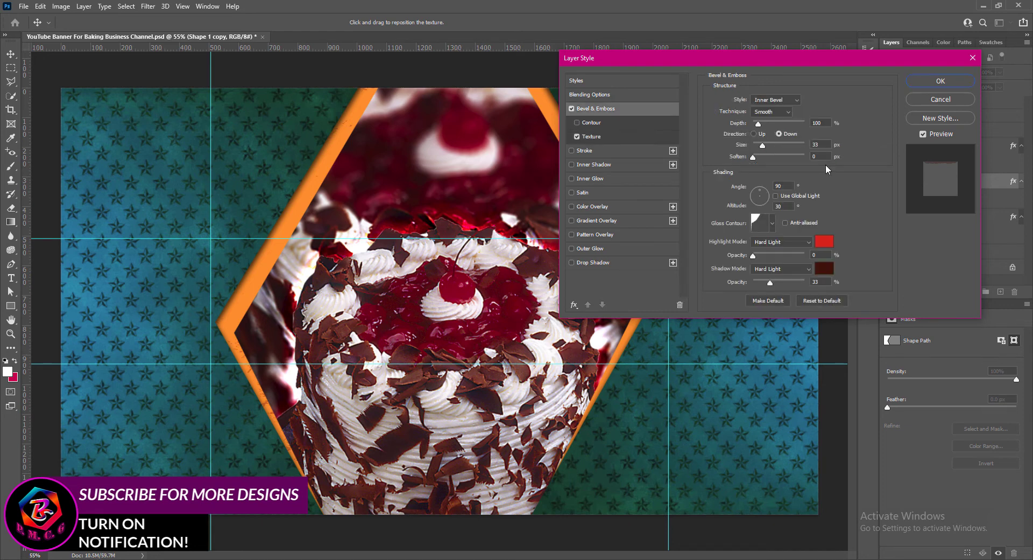
Step: Give the edge's bevel a linear gloss contour and set its direction to Up
{"action": "left_click", "coordinate": [772, 222]}
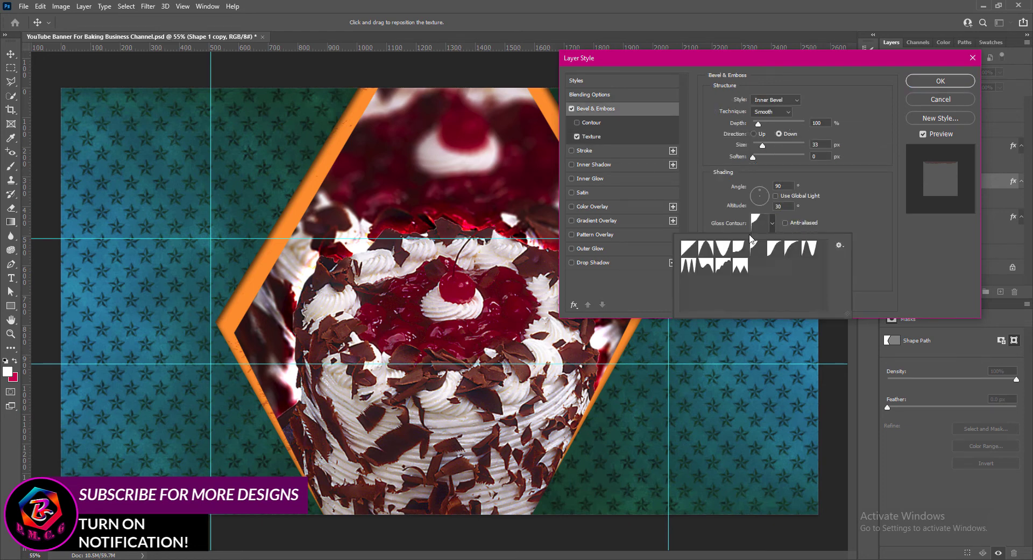
{"action": "left_click", "coordinate": [855, 214]}
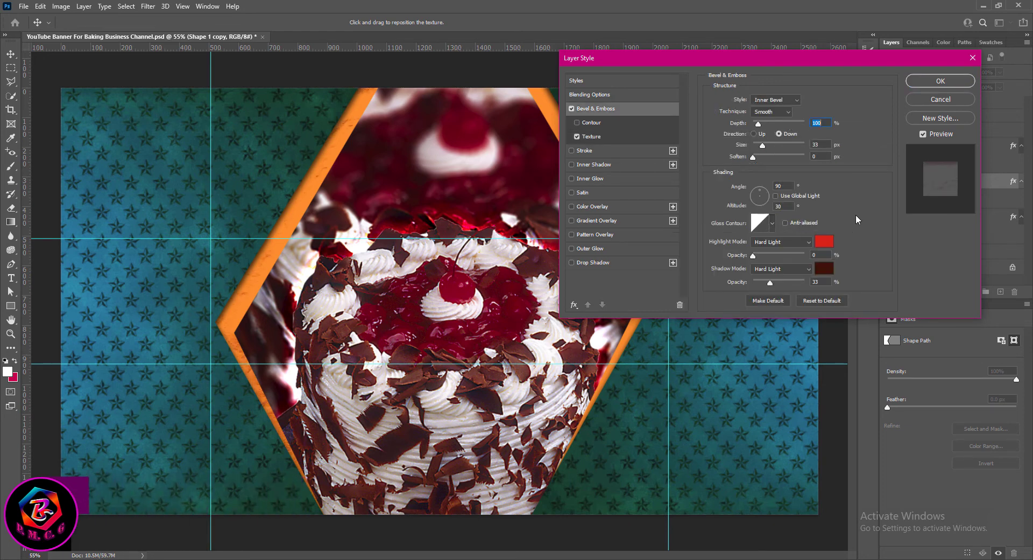
{"action": "left_click", "coordinate": [755, 134]}
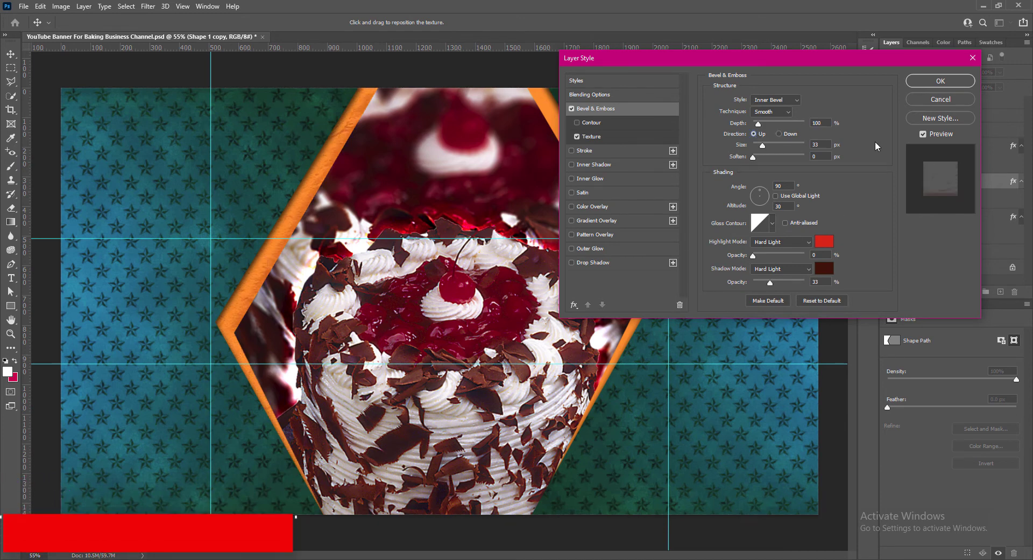
Step: Try the Emboss and Pillow Emboss bevel styles on the orange edge before restoring Inner Bevel
{"action": "left_click", "coordinate": [795, 100]}
{"action": "left_click", "coordinate": [774, 127]}
{"action": "left_click", "coordinate": [780, 99]}
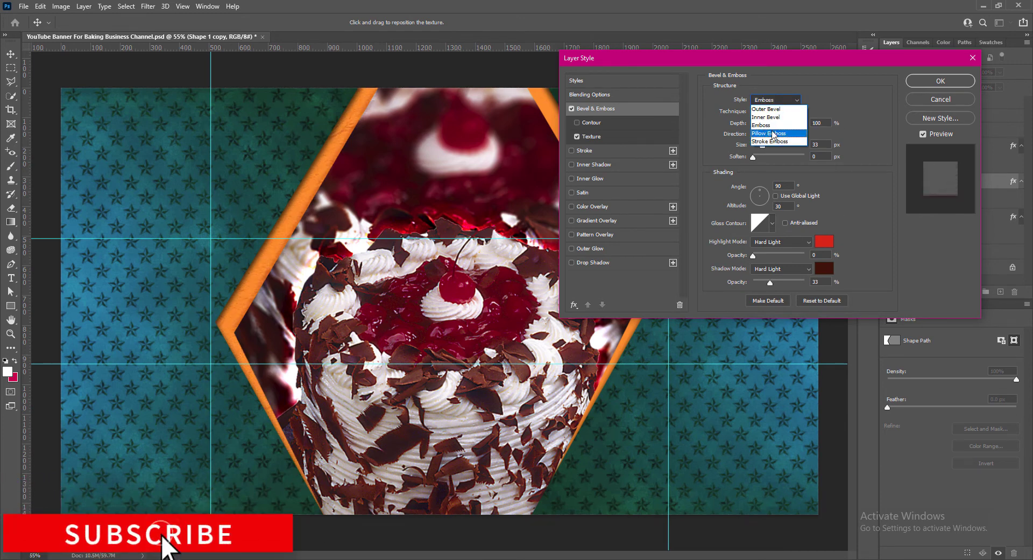
{"action": "left_click", "coordinate": [778, 135]}
{"action": "left_click", "coordinate": [782, 101]}
{"action": "left_click", "coordinate": [775, 129]}
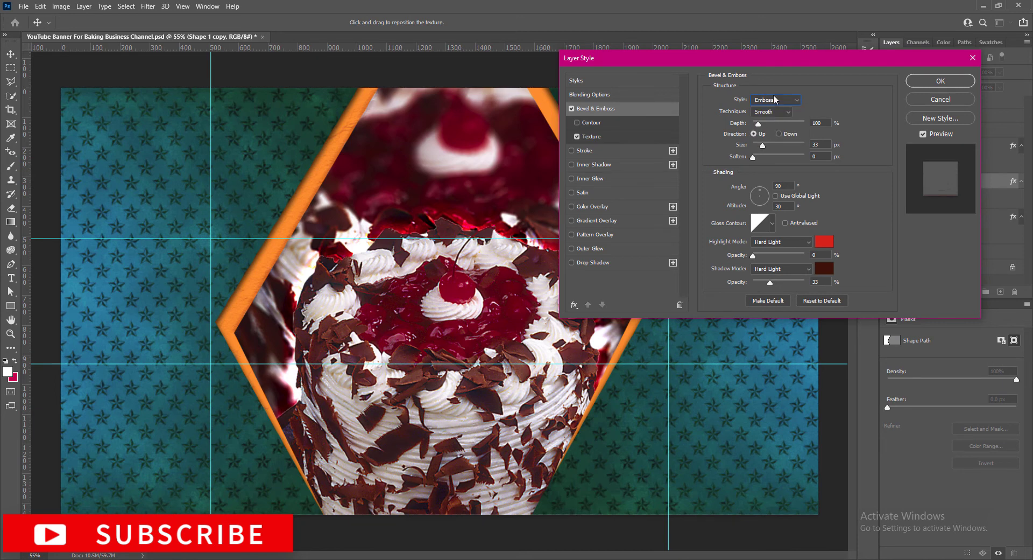
{"action": "left_click", "coordinate": [777, 100]}
{"action": "left_click", "coordinate": [773, 116]}
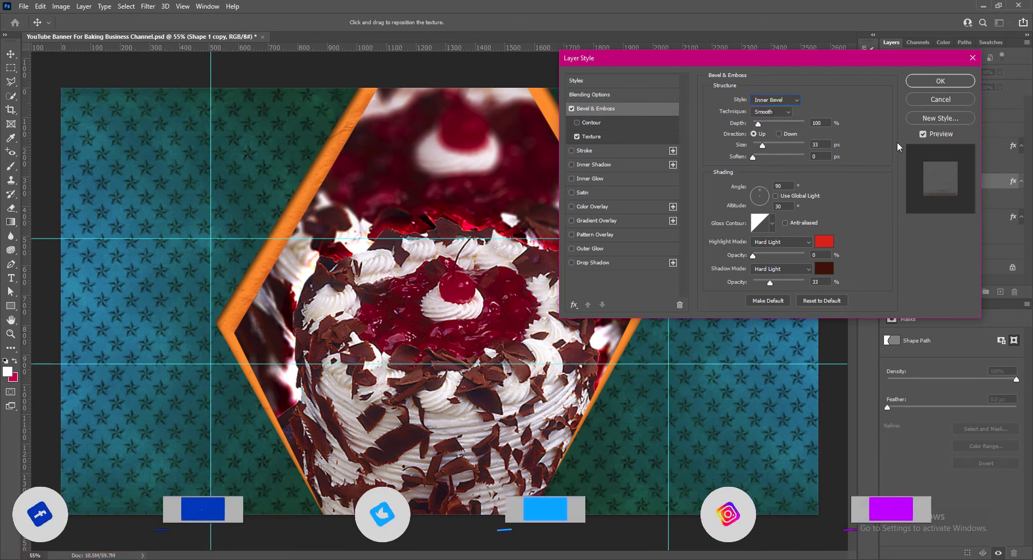
Step: Apply the bevel settings and lower the opacity of Shape 1 copy in Group 1 to 51%
{"action": "left_click", "coordinate": [940, 81]}
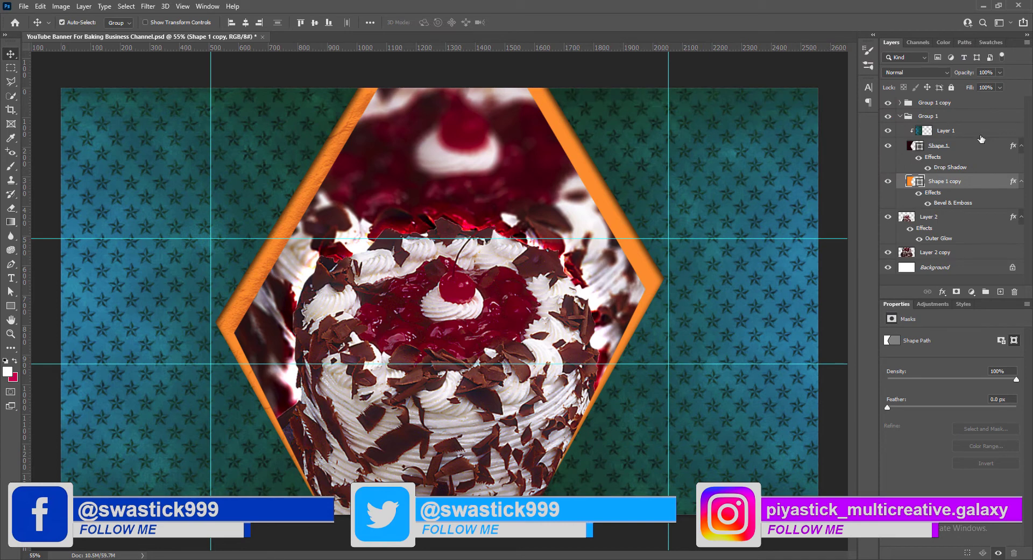
{"action": "left_click", "coordinate": [999, 72]}
{"action": "left_click_drag", "start_coordinate": [1002, 85], "coordinate": [976, 87]}
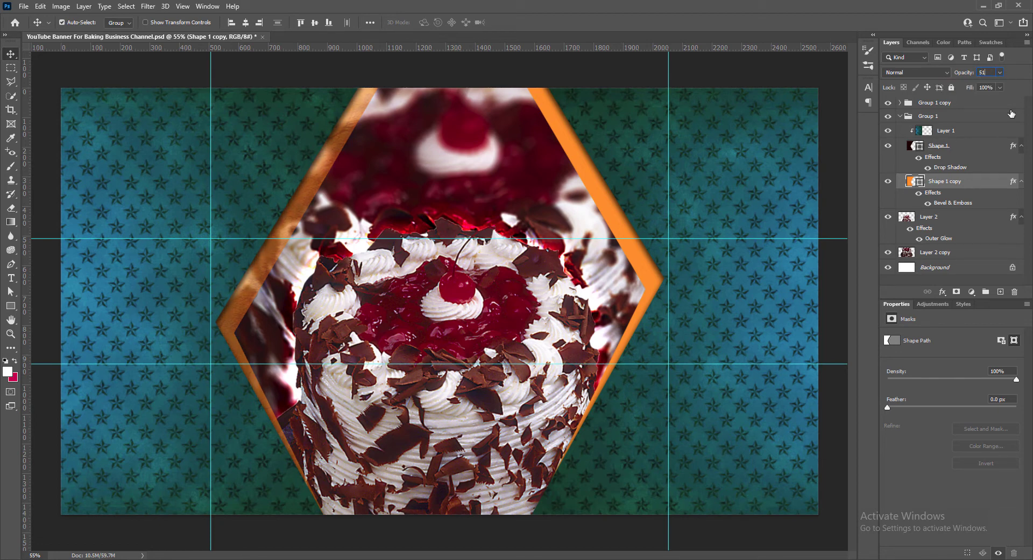
Step: Apply Bevel & Emboss with Texture, direction Up, to the orange edge Shape 1 copy inside Group 1 copy
{"action": "left_click", "coordinate": [613, 214]}
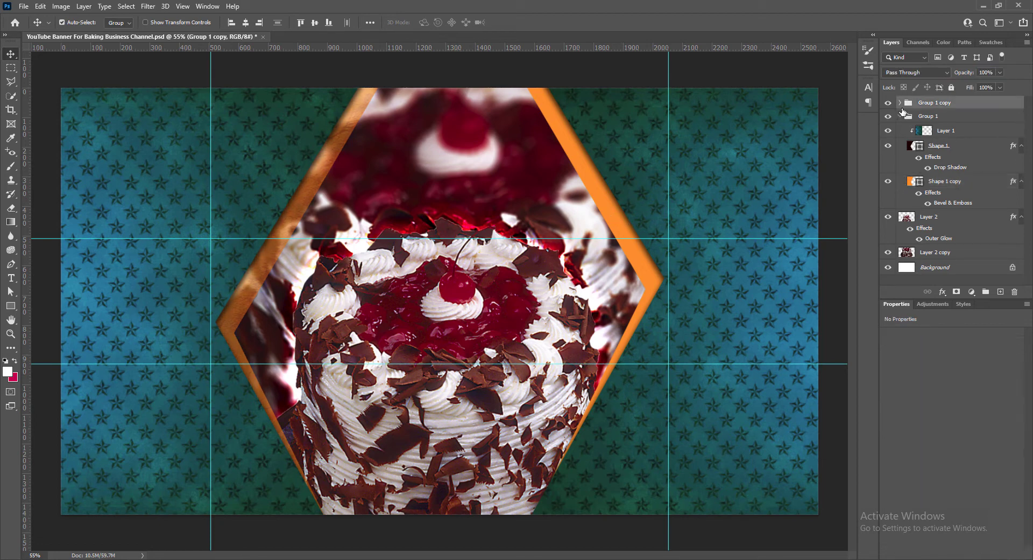
{"action": "left_click", "coordinate": [899, 116]}
{"action": "left_click", "coordinate": [900, 103]}
{"action": "left_click", "coordinate": [913, 169]}
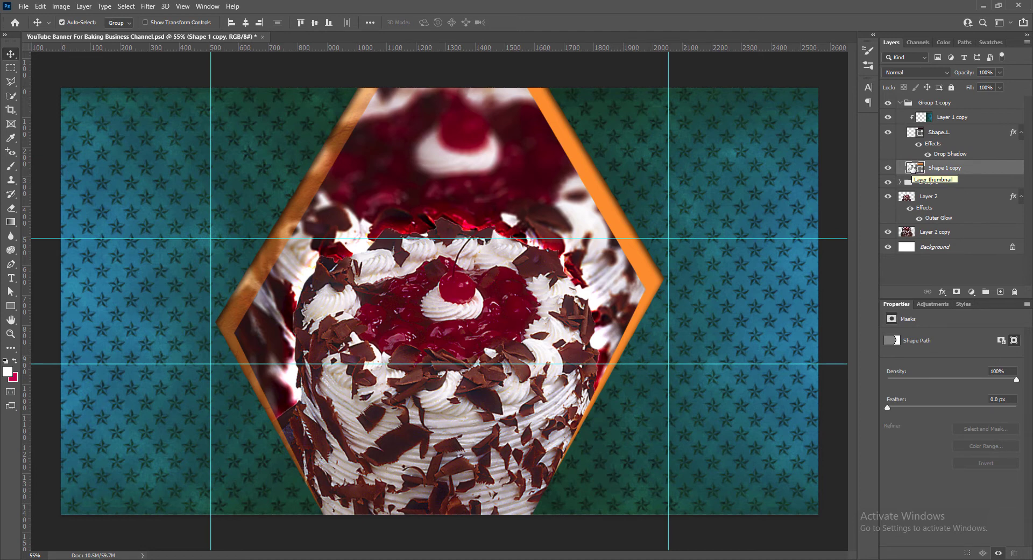
{"action": "right_click", "coordinate": [914, 170]}
{"action": "left_click", "coordinate": [913, 172]}
{"action": "left_click_drag", "start_coordinate": [809, 52], "coordinate": [904, 107]}
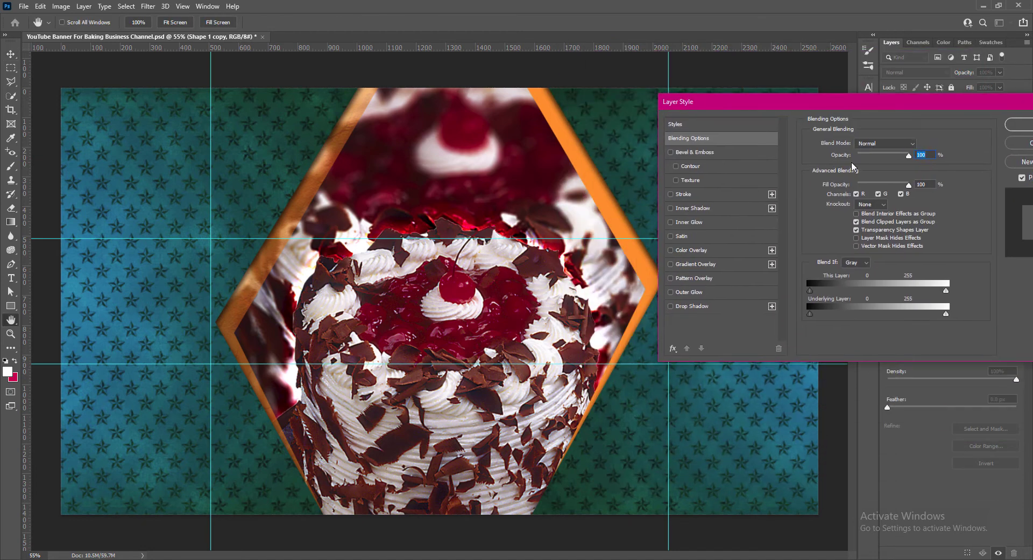
{"action": "left_click", "coordinate": [675, 180]}
{"action": "left_click", "coordinate": [694, 152]}
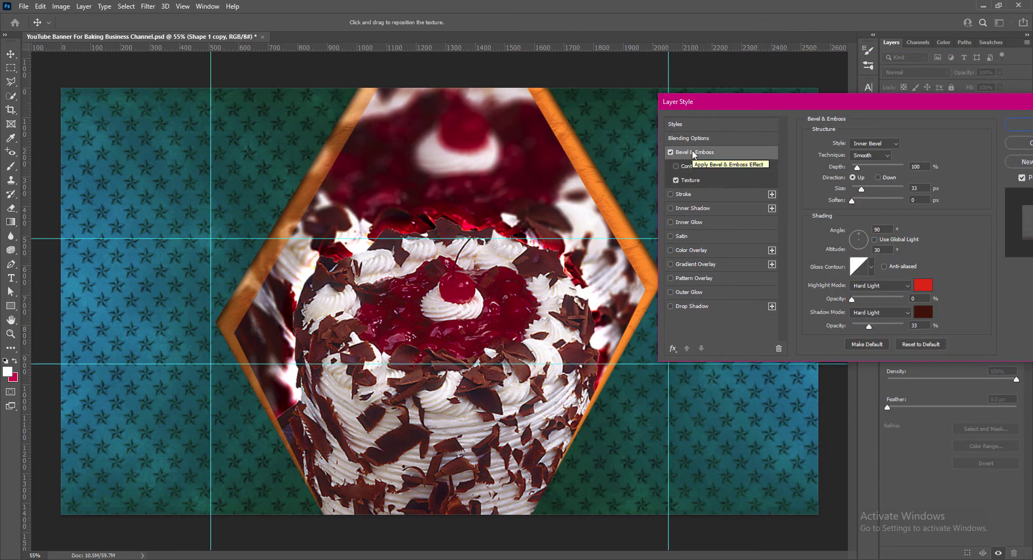
{"action": "left_click", "coordinate": [878, 177]}
{"action": "left_click", "coordinate": [852, 177]}
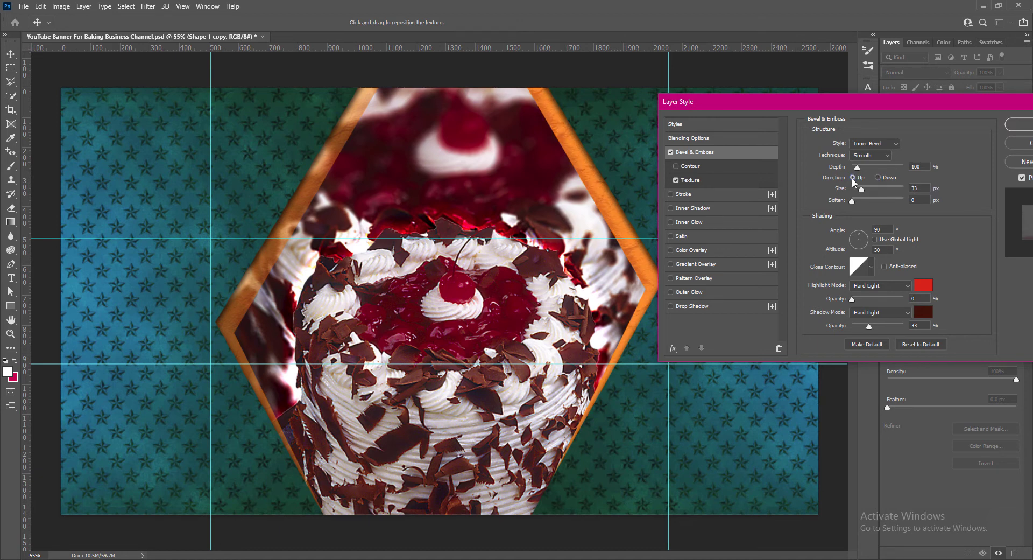
{"action": "left_click", "coordinate": [1018, 125]}
Step: Set the opacity of the orange edge shape in Group 1 copy to 60%
{"action": "left_click", "coordinate": [986, 72]}
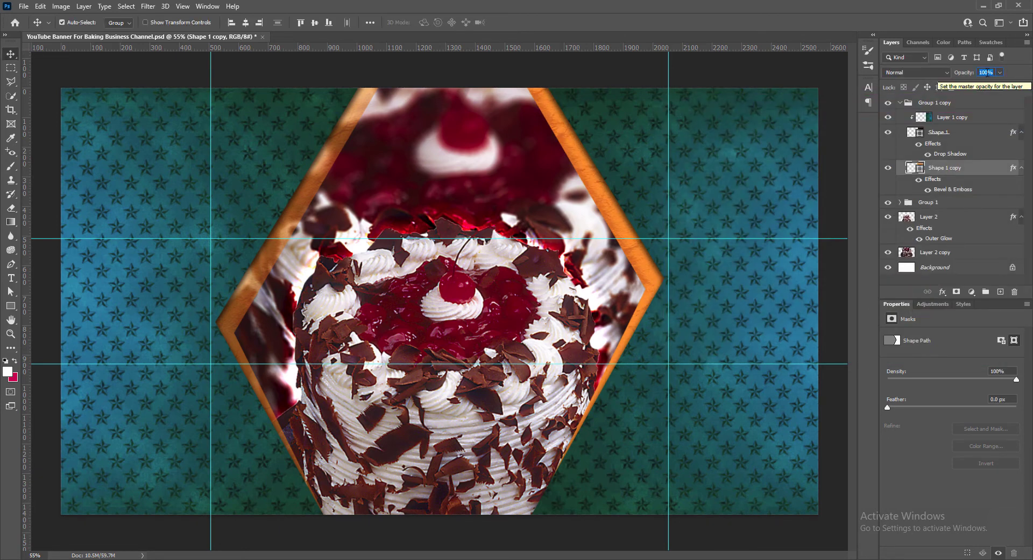
{"action": "type", "text": "51"}
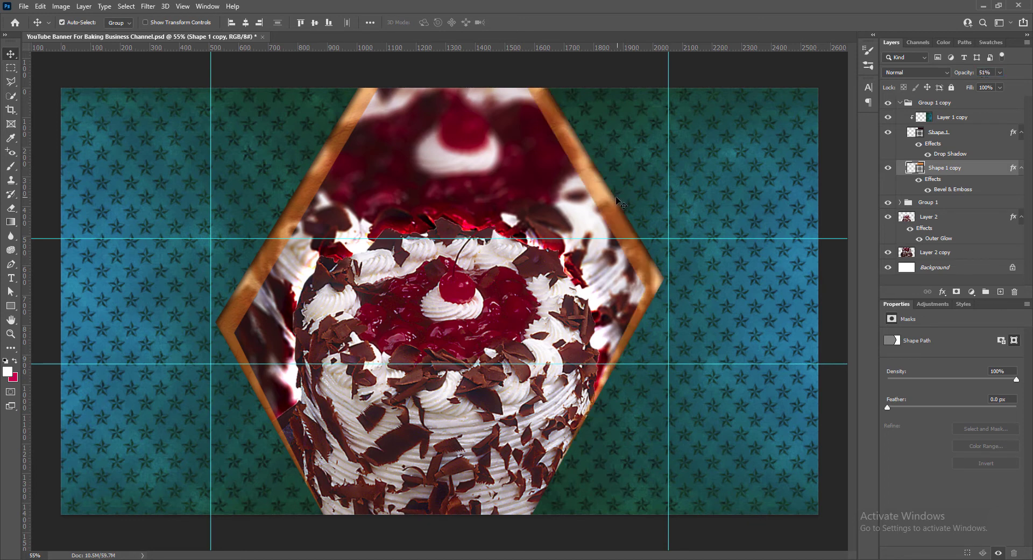
{"action": "left_click_drag", "start_coordinate": [959, 72], "coordinate": [963, 72]}
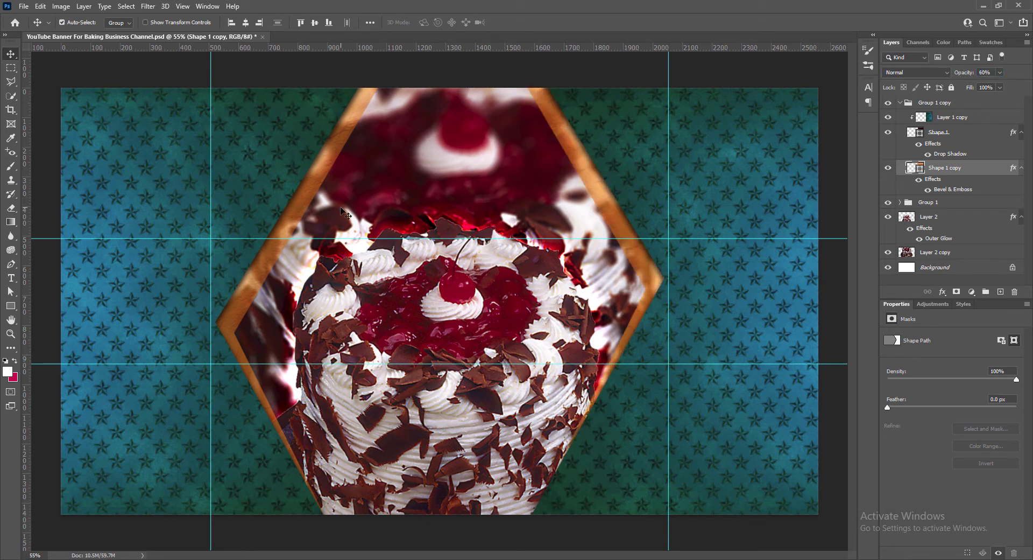
Step: Set the opacity of the whole Group 1 to 60% and deselect it
{"action": "left_click", "coordinate": [926, 202]}
{"action": "left_click", "coordinate": [986, 72]}
{"action": "type", "text": "60"}
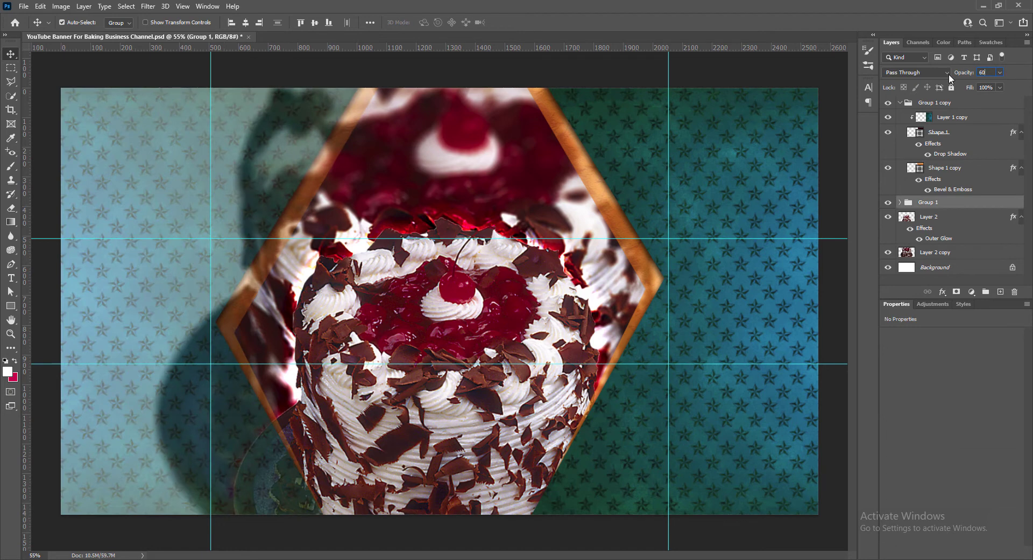
{"action": "left_click", "coordinate": [838, 78]}
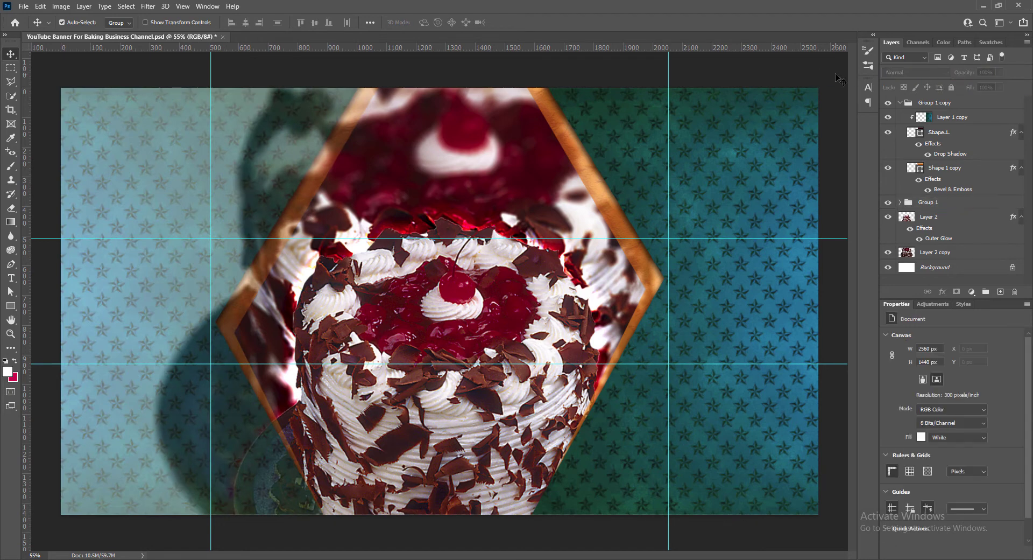
Step: Undo the group opacity change, set the orange edge Shape 1 copy in Group 1 to 60% opacity, and collapse both groups
{"action": "key", "text": "ctrl+z"}
{"action": "left_click", "coordinate": [332, 165]}
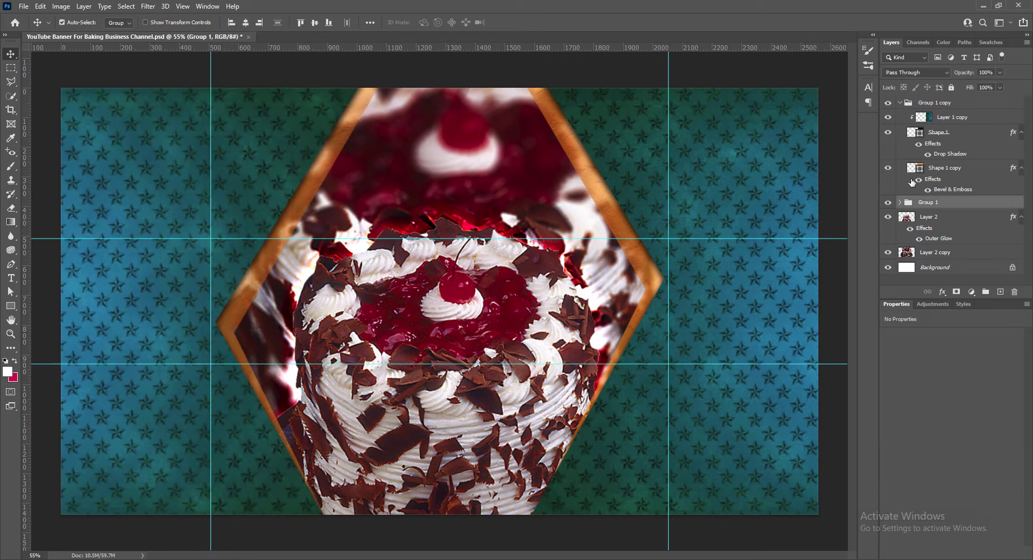
{"action": "left_click", "coordinate": [969, 73]}
{"action": "type", "text": "60"}
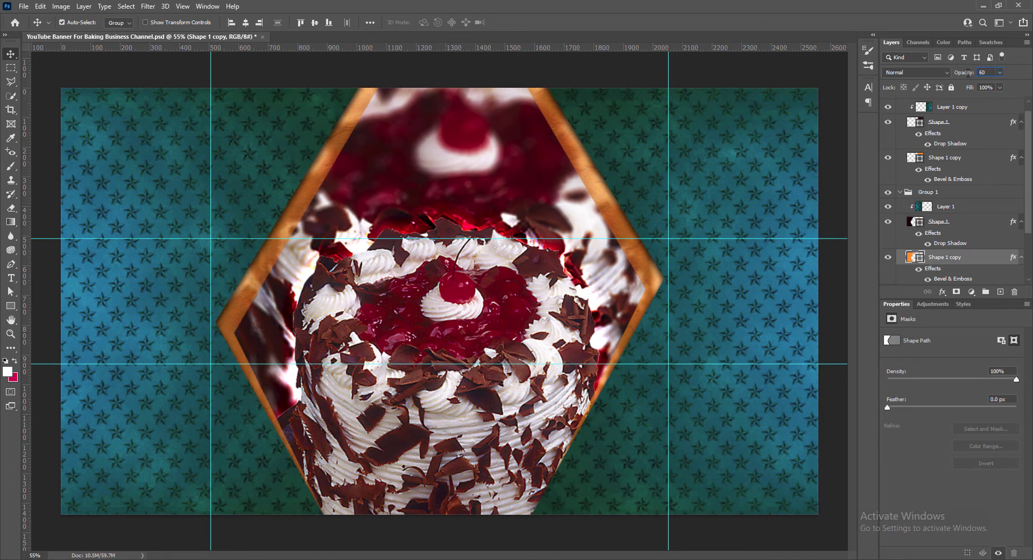
{"action": "left_click", "coordinate": [900, 192]}
{"action": "left_click", "coordinate": [900, 103]}
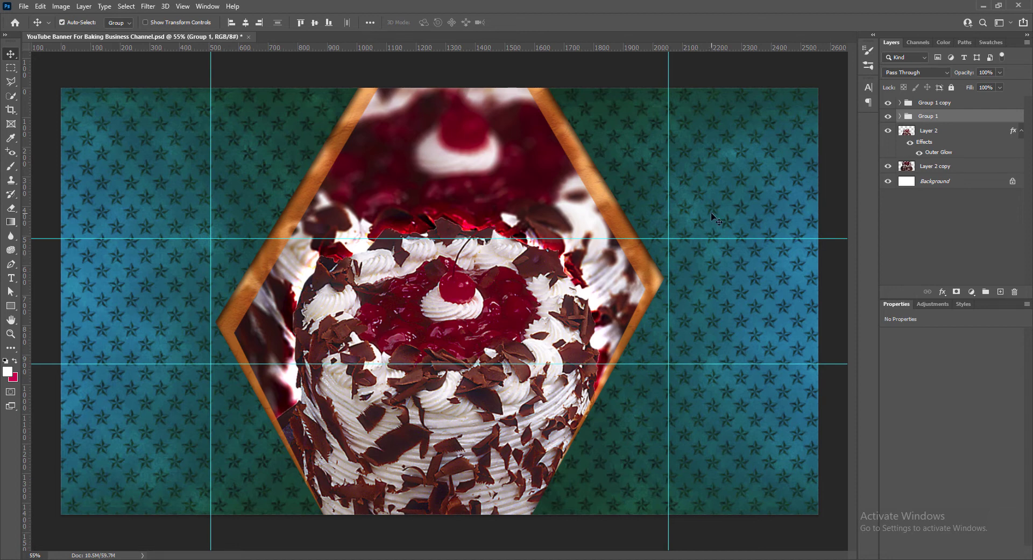
{"action": "key", "text": "alt+bracketright"}
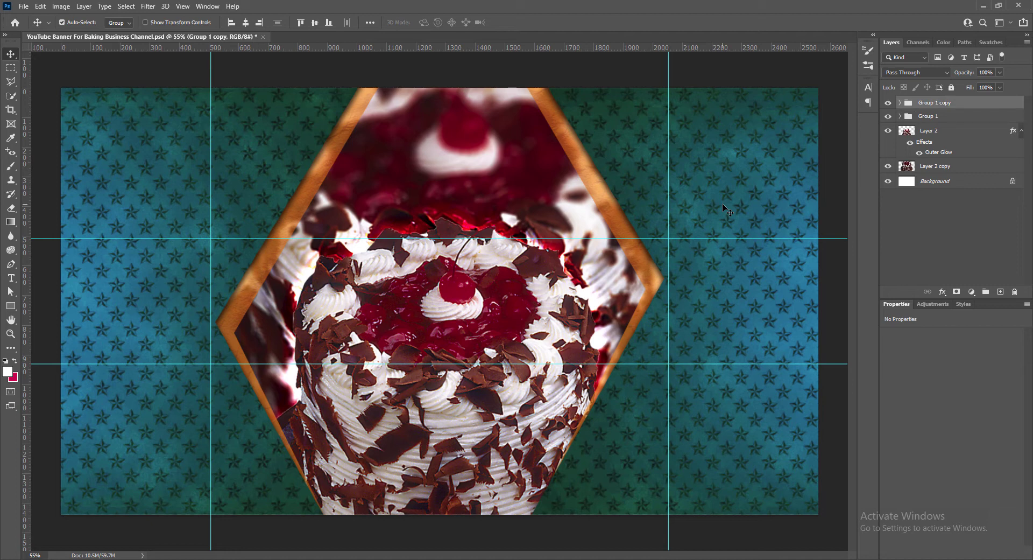
{"action": "key", "text": "ctrl+t"}
{"action": "right_click", "coordinate": [715, 196]}
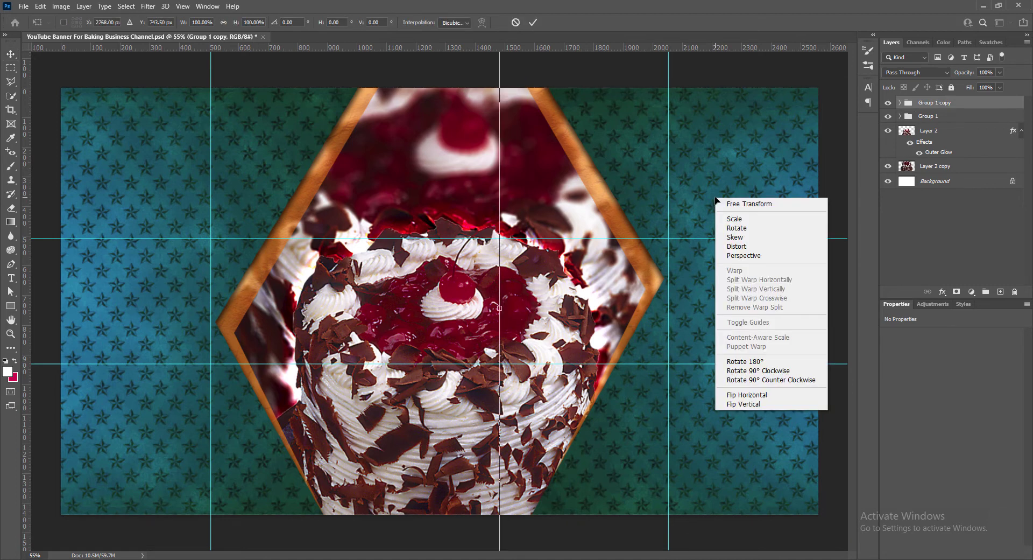
{"action": "left_click", "coordinate": [747, 361]}
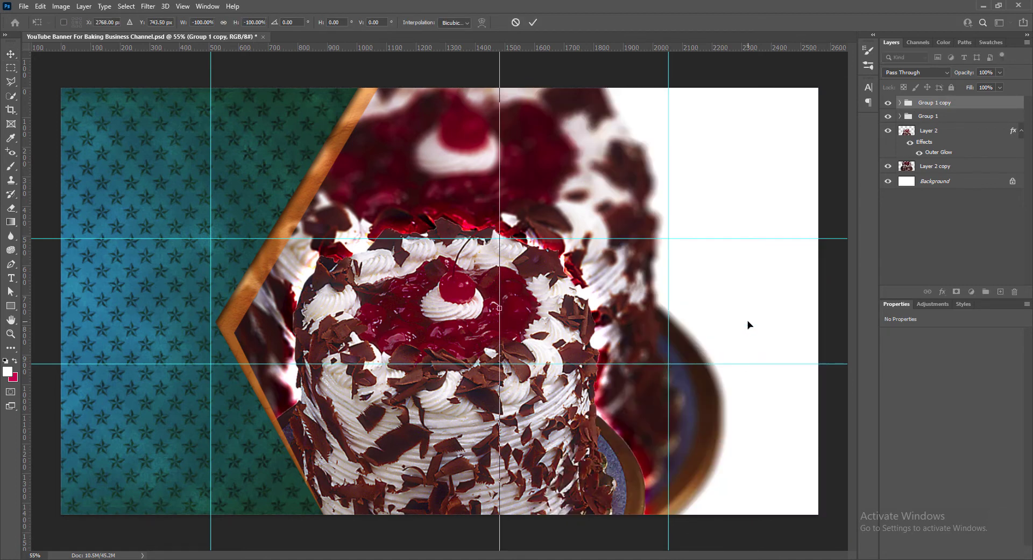
{"action": "left_click", "coordinate": [533, 22]}
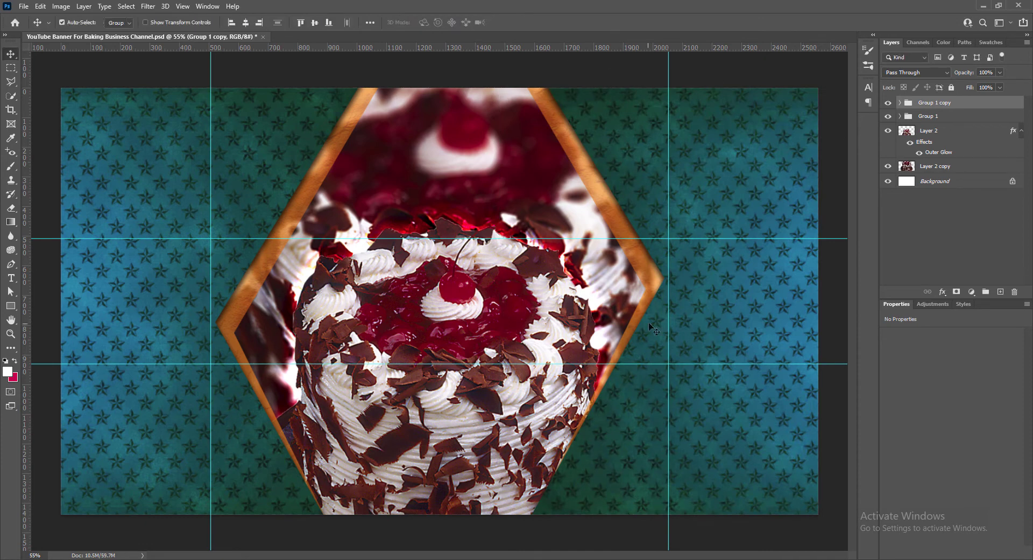
Step: Save the banner and draw a white rounded square about 498 × 498 px over the cake on a new layer
{"action": "key", "text": "ctrl+s"}
{"action": "scroll", "coordinate": [462, 284], "scroll_direction": "up", "scroll_amount": 4}
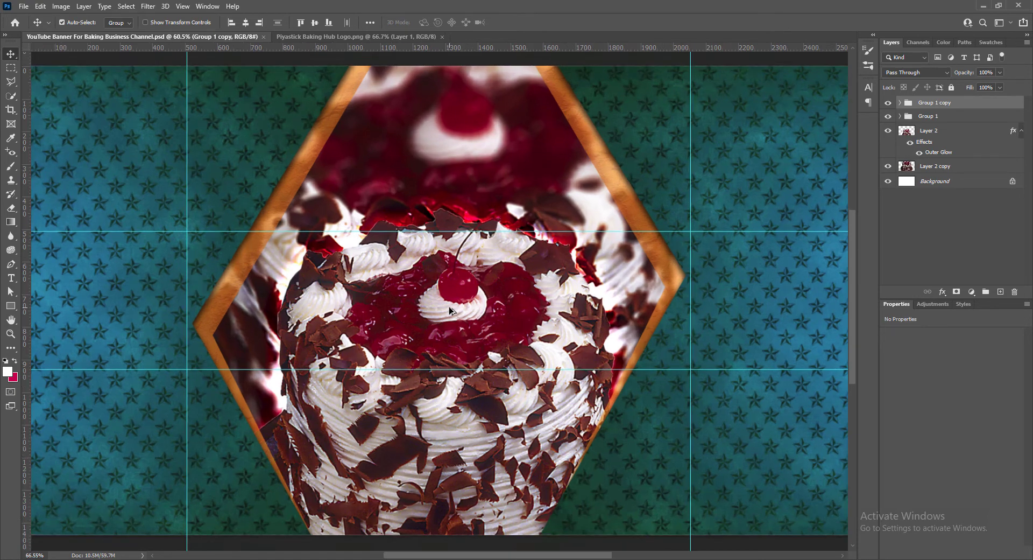
{"action": "scroll", "coordinate": [468, 312], "scroll_direction": "up", "scroll_amount": 1}
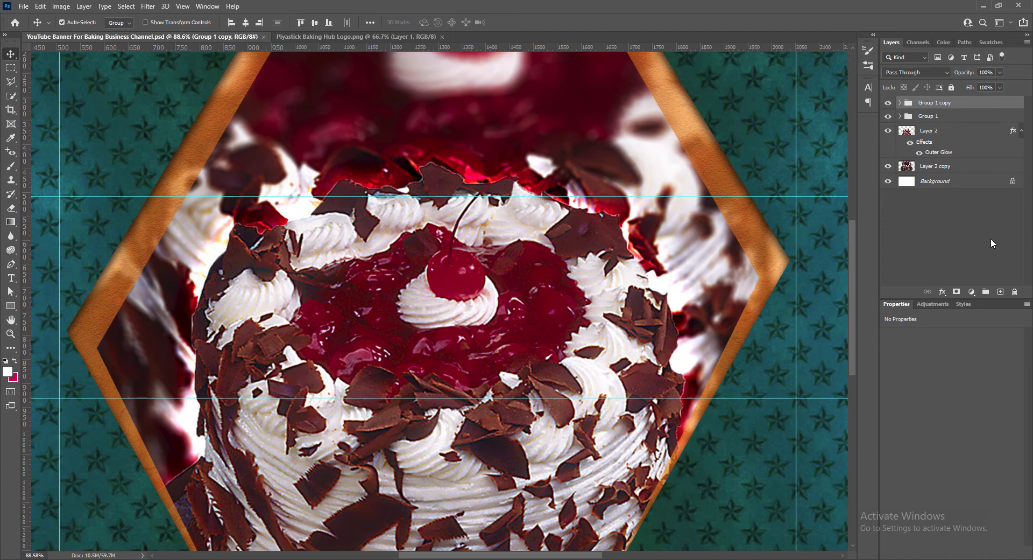
{"action": "left_click", "coordinate": [1000, 291]}
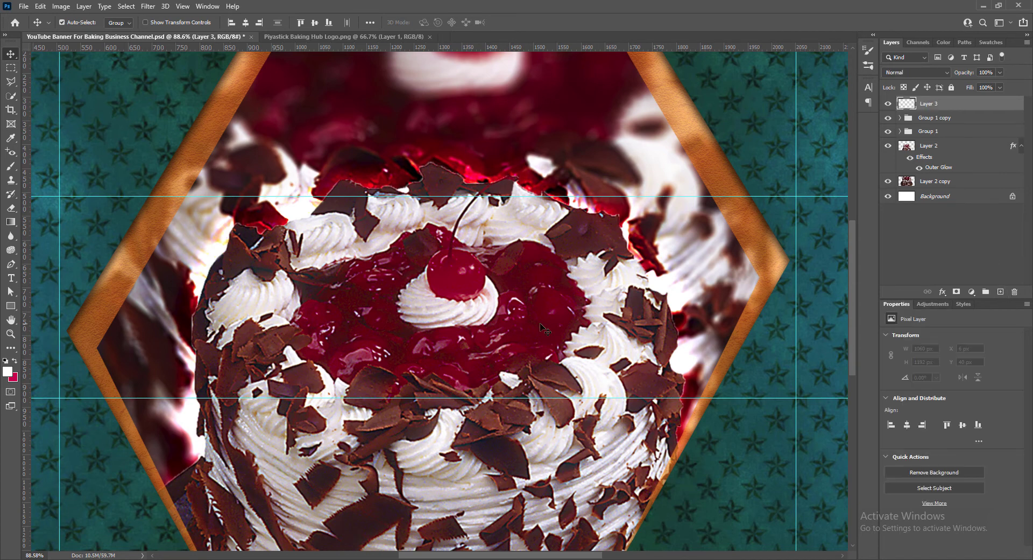
{"action": "left_click_drag", "start_coordinate": [15, 308], "coordinate": [53, 304]}
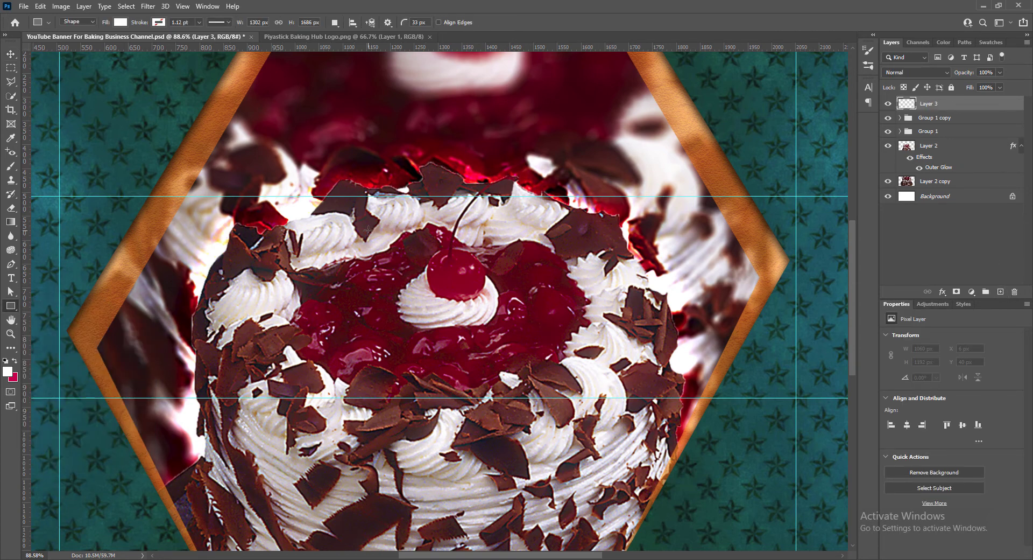
{"action": "mouse_move", "coordinate": [368, 230]}
{"action": "left_mouse_down"}
{"action": "mouse_move", "coordinate": [486, 322]}
{"action": "mouse_move", "coordinate": [485, 348]}
{"action": "left_mouse_up"}
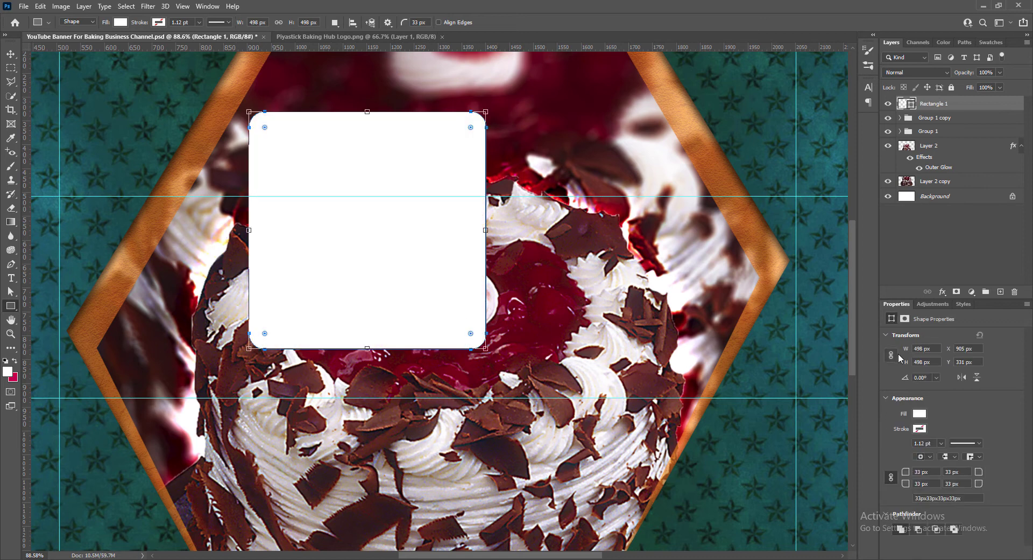
Step: Set all four corner radii of the white square to 60 px
{"action": "left_click", "coordinate": [921, 471]}
{"action": "type", "text": "60"}
{"action": "key", "text": "Tab"}
{"action": "left_click", "coordinate": [11, 54]}
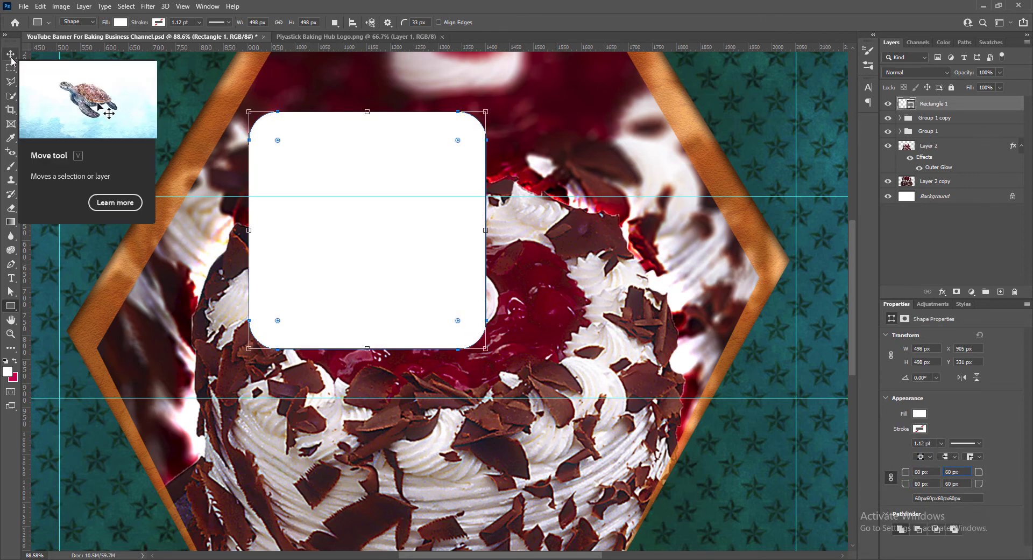
Step: Rotate the square about 46° into a diamond, shrink it to about 306 × 306 px over the cake's cherry topping, and save
{"action": "key", "text": "ctrl+t"}
{"action": "left_click_drag", "start_coordinate": [496, 104], "coordinate": [545, 232]}
{"action": "left_click_drag", "start_coordinate": [420, 245], "coordinate": [453, 213]}
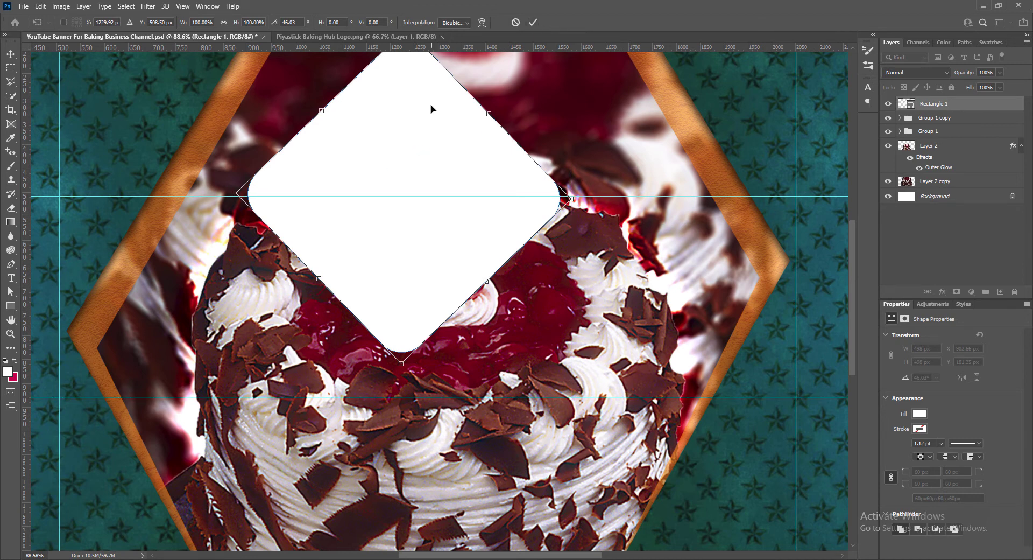
{"action": "left_click_drag", "start_coordinate": [413, 116], "coordinate": [442, 180]}
{"action": "left_click_drag", "start_coordinate": [430, 100], "coordinate": [437, 231]}
{"action": "mouse_move", "coordinate": [438, 321]}
{"action": "left_mouse_down"}
{"action": "mouse_move", "coordinate": [447, 316]}
{"action": "mouse_move", "coordinate": [433, 318]}
{"action": "left_mouse_up"}
{"action": "mouse_move", "coordinate": [432, 317]}
{"action": "left_mouse_down"}
{"action": "mouse_move", "coordinate": [473, 314]}
{"action": "mouse_move", "coordinate": [459, 299]}
{"action": "mouse_move", "coordinate": [432, 312]}
{"action": "left_mouse_up"}
{"action": "key", "text": "Return"}
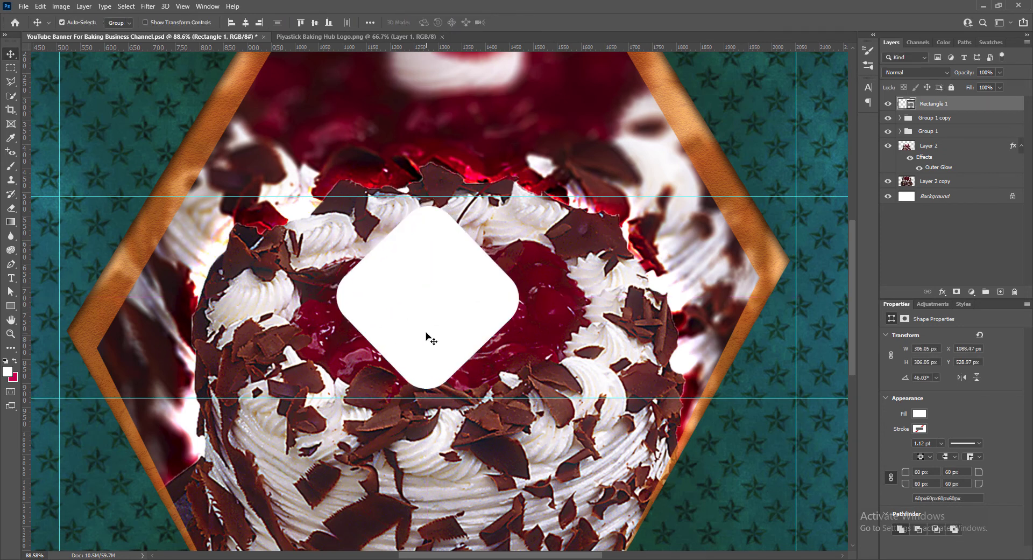
{"action": "key", "text": "ctrl+s"}
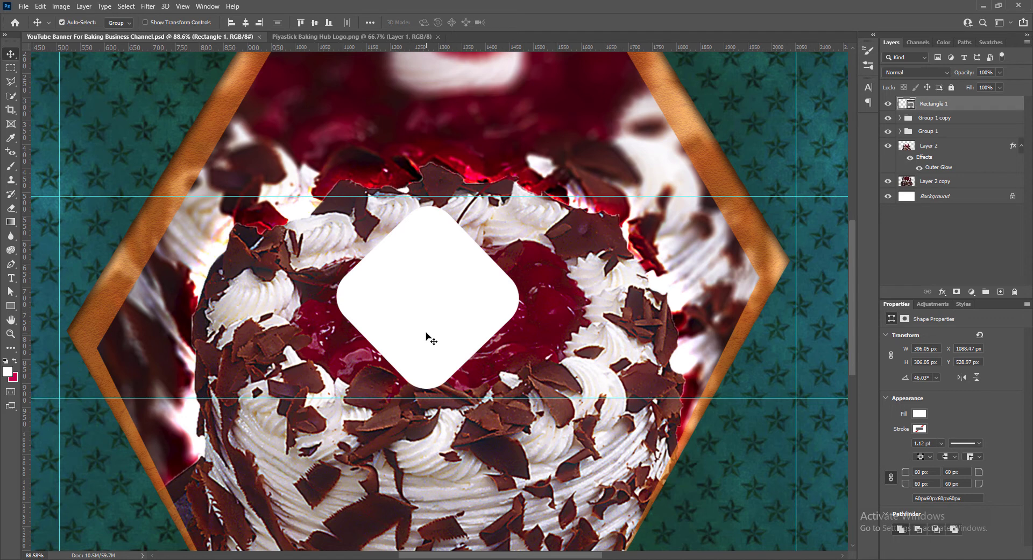
Step: Change the diamond's fill to a dark red based on the cake's cherry topping
{"action": "double_click", "coordinate": [906, 104]}
{"action": "left_click", "coordinate": [672, 478]}
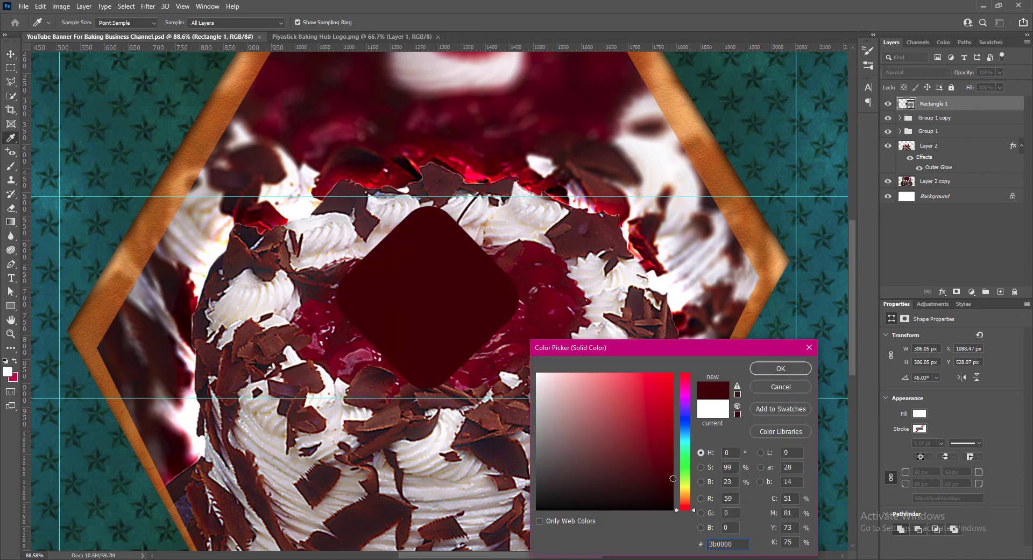
{"action": "left_click", "coordinate": [545, 278]}
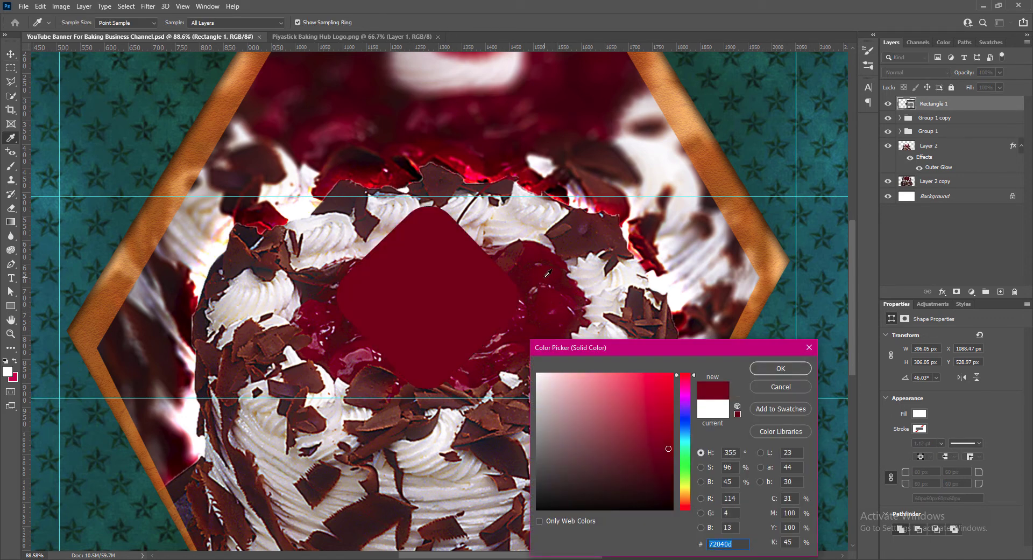
{"action": "left_click", "coordinate": [776, 370]}
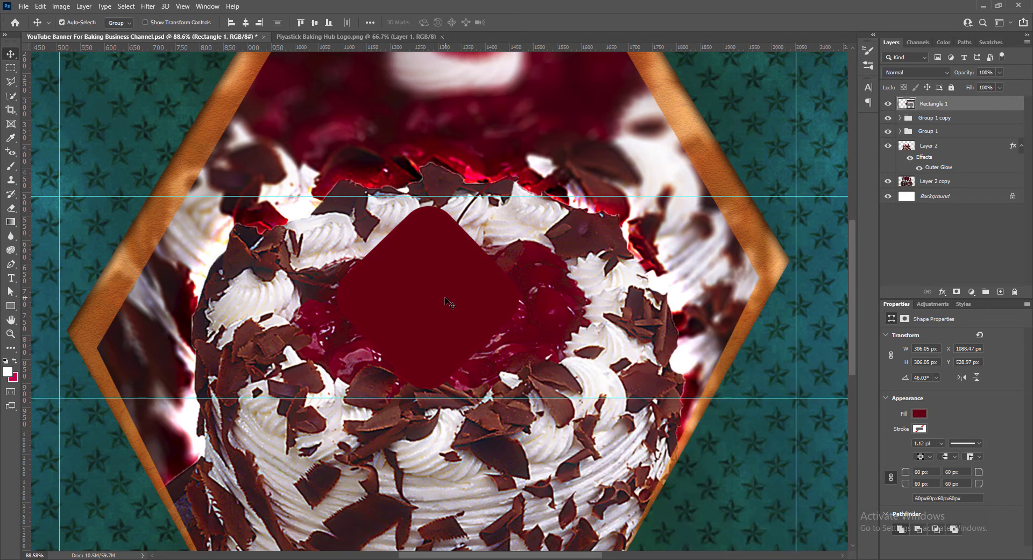
Step: Duplicate the dark red diamond beside the original and give the copy a white stroke with no fill
{"action": "left_click_drag", "start_coordinate": [442, 296], "coordinate": [587, 295]}
{"action": "left_click", "coordinate": [921, 431]}
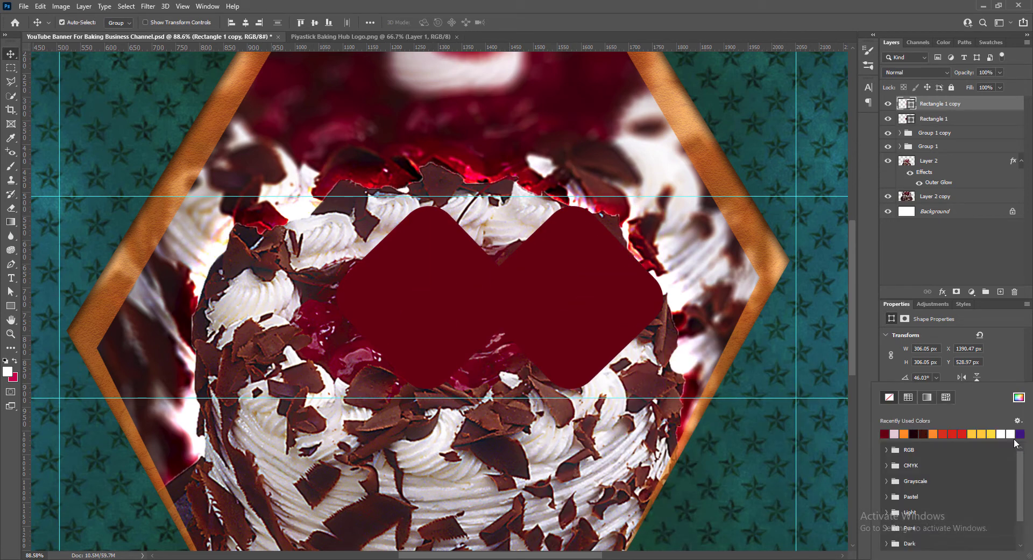
{"action": "left_click", "coordinate": [1014, 431]}
{"action": "left_click", "coordinate": [920, 413]}
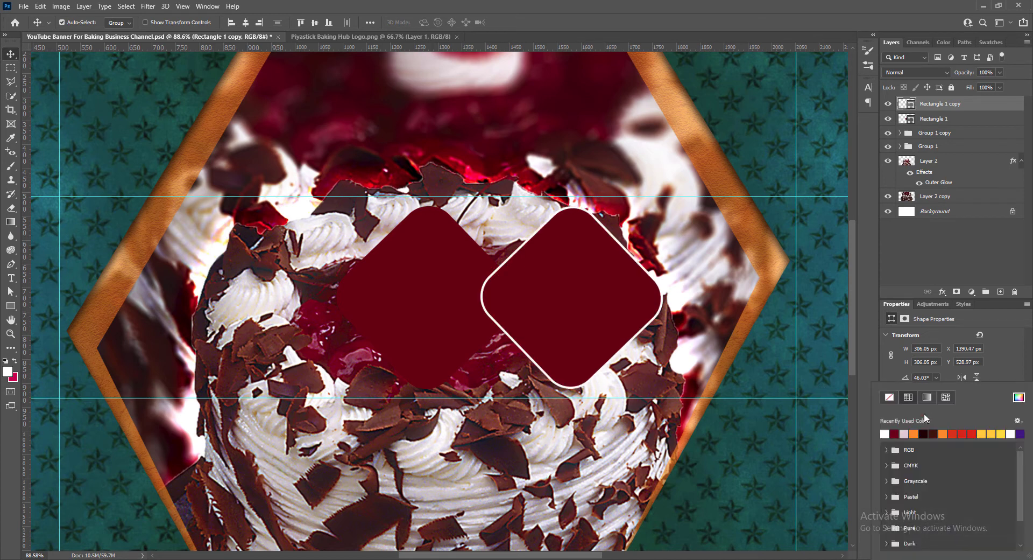
{"action": "left_click", "coordinate": [885, 396]}
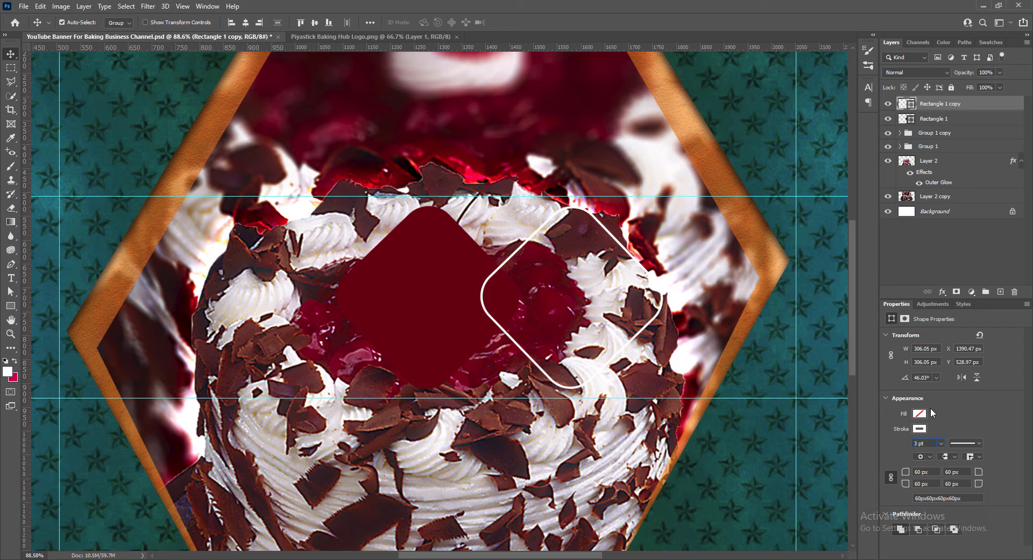
Step: Make the copied diamond's outline a 3 pt dotted stroke
{"action": "left_click", "coordinate": [978, 440]}
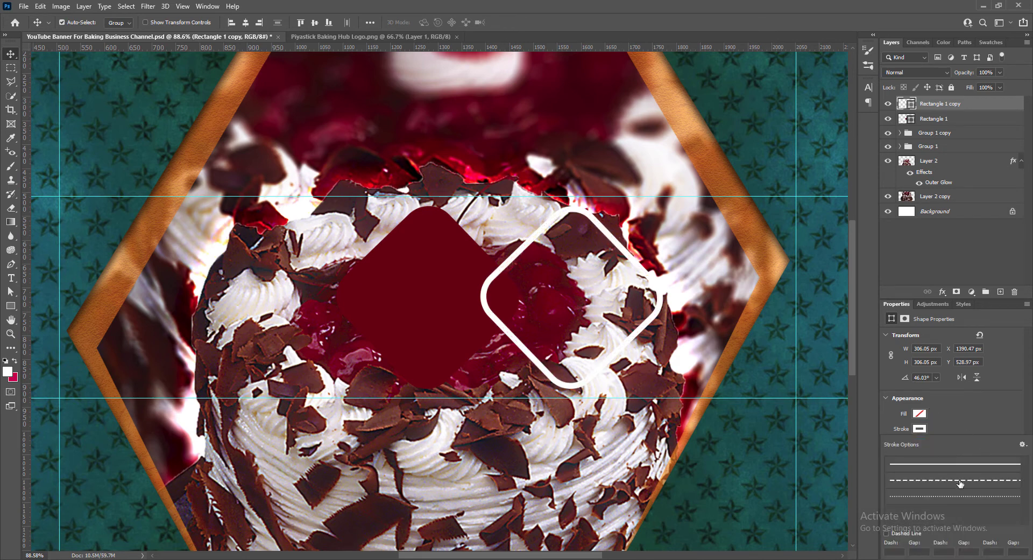
{"action": "left_click", "coordinate": [957, 498]}
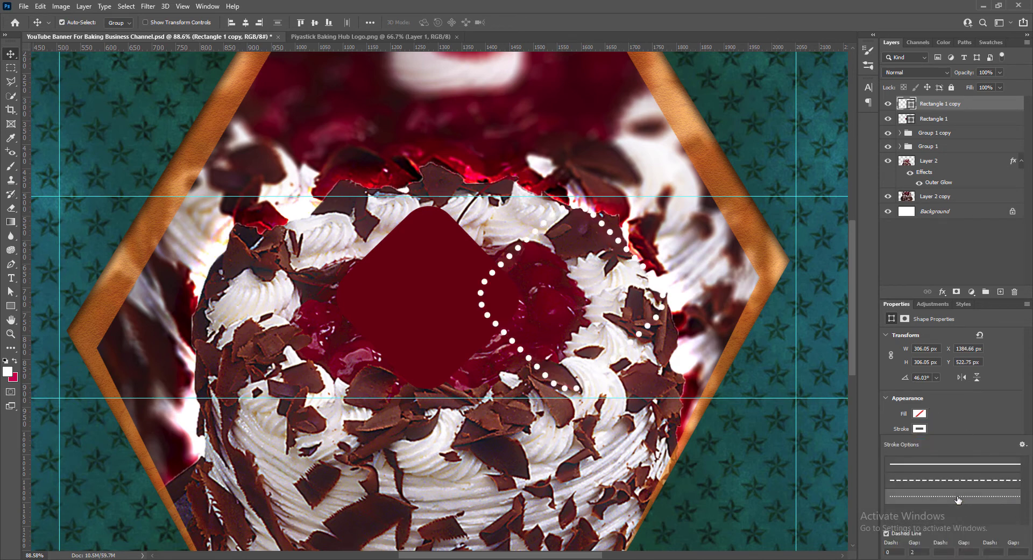
{"action": "left_click", "coordinate": [999, 413]}
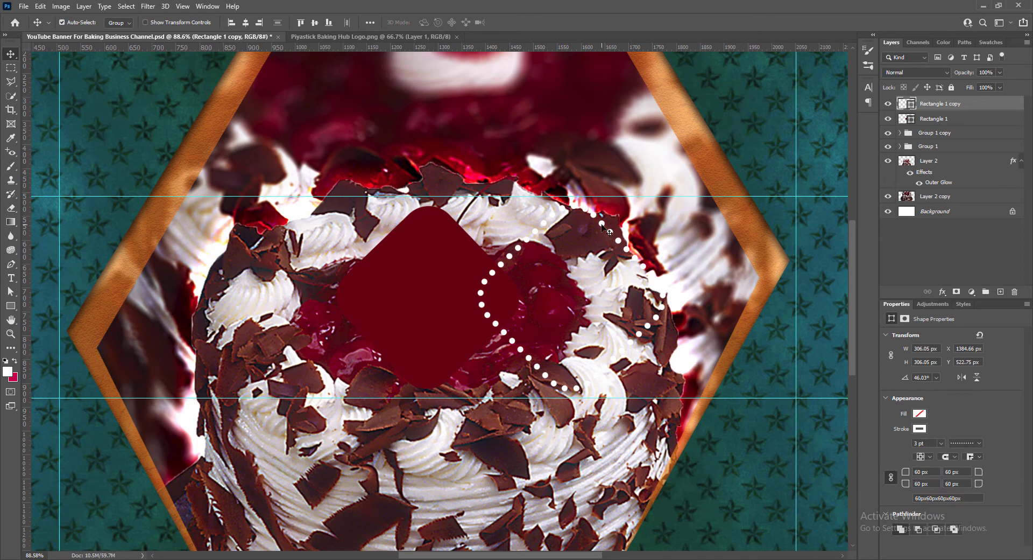
Step: Scale the dotted diamond to about 259 × 259 px and centre it inside the dark red diamond
{"action": "key", "text": "ctrl+t"}
{"action": "left_click_drag", "start_coordinate": [572, 205], "coordinate": [571, 234]}
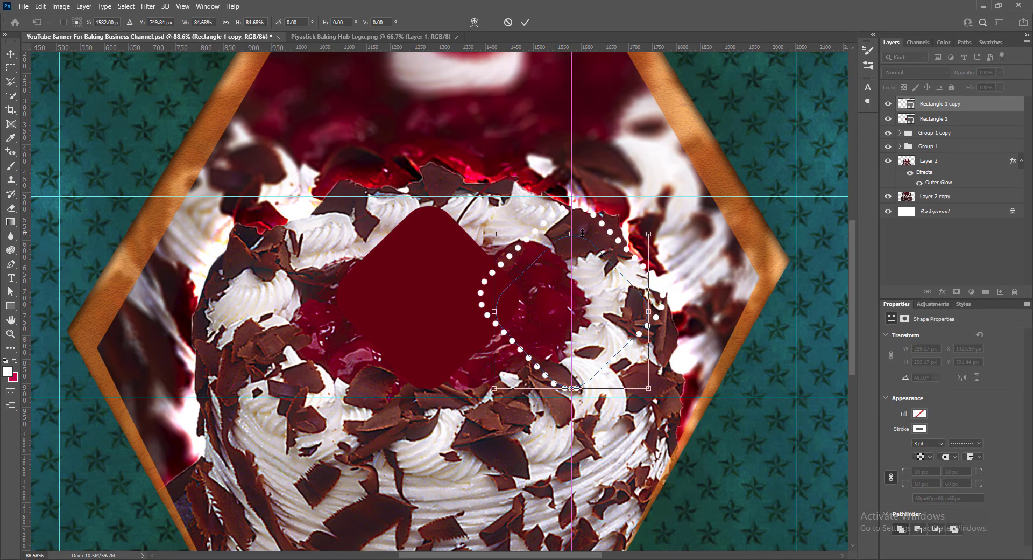
{"action": "left_click_drag", "start_coordinate": [593, 313], "coordinate": [446, 296]}
{"action": "left_click", "coordinate": [525, 22]}
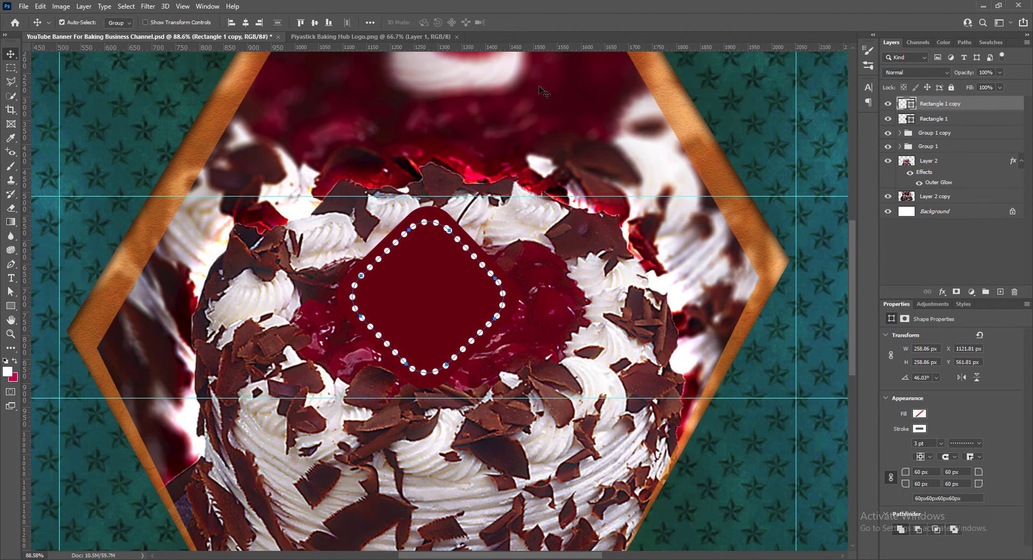
Step: Reduce the dotted diamond's stroke weight to 2.6 pt and save the banner
{"action": "left_click", "coordinate": [703, 138]}
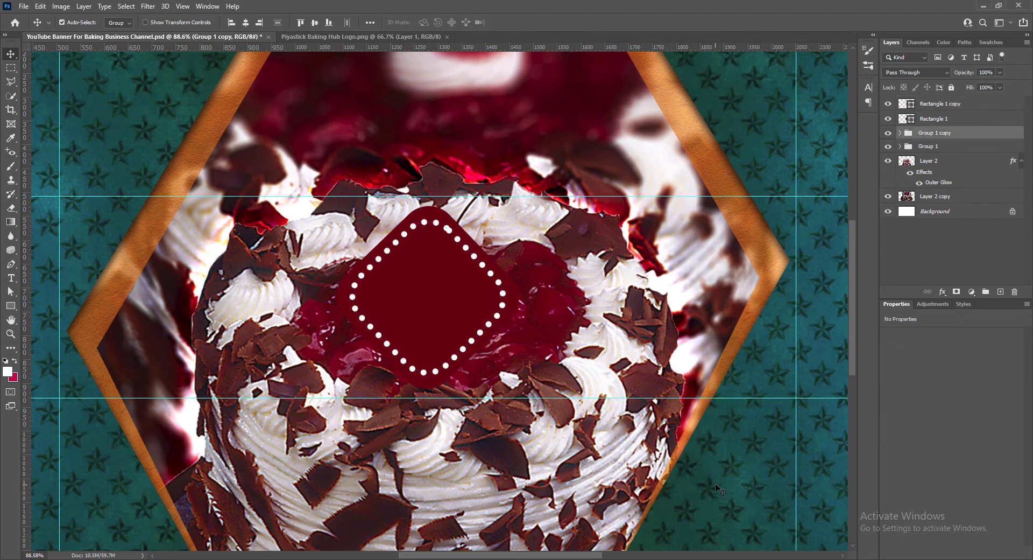
{"action": "left_click", "coordinate": [499, 289]}
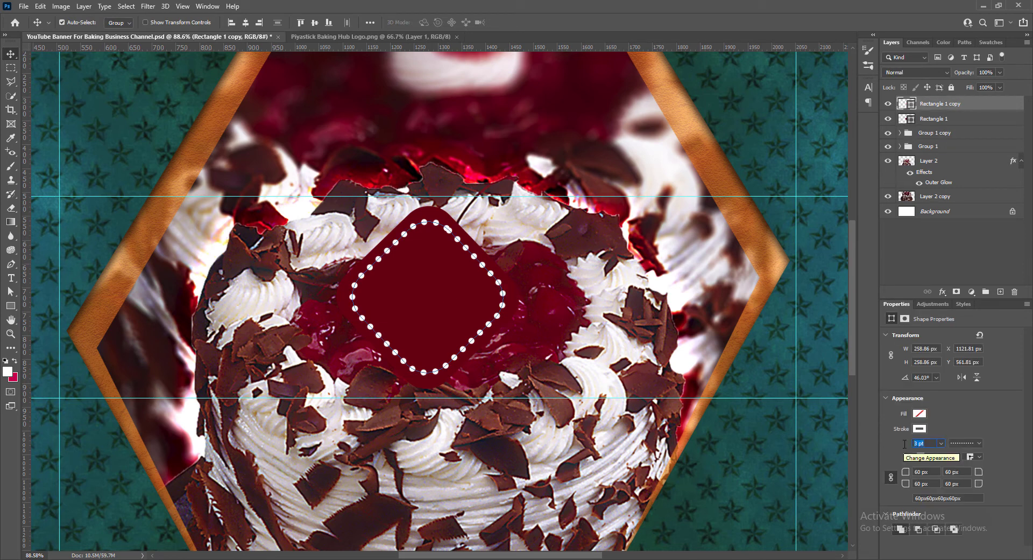
{"action": "type", "text": "2.75"}
{"action": "key", "text": "Return"}
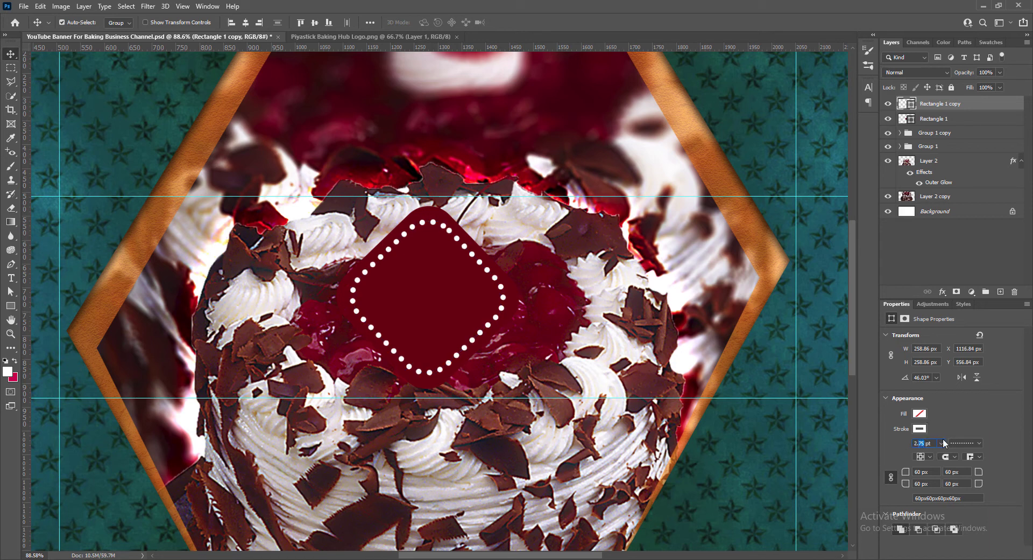
{"action": "key", "text": "Return"}
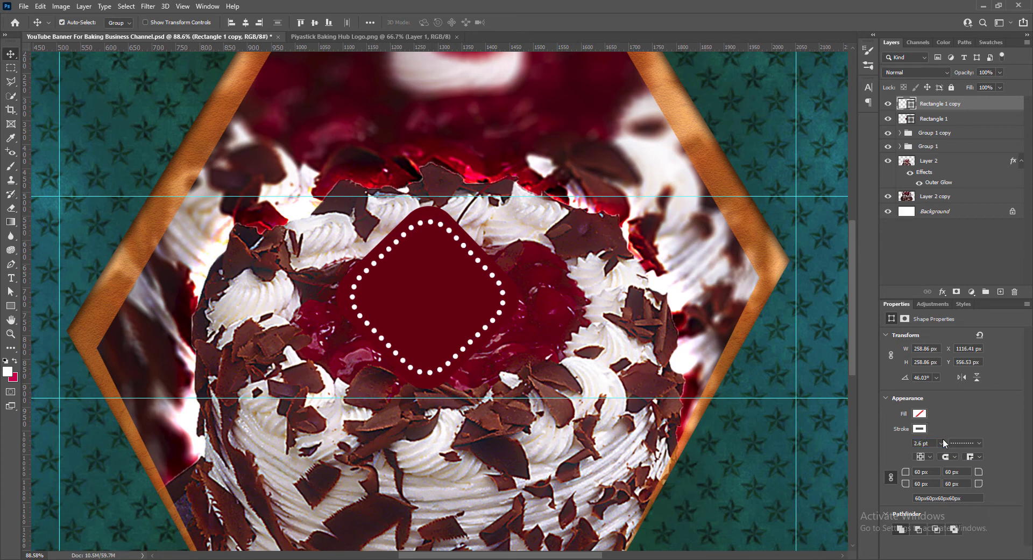
{"action": "key", "text": "ctrl+s"}
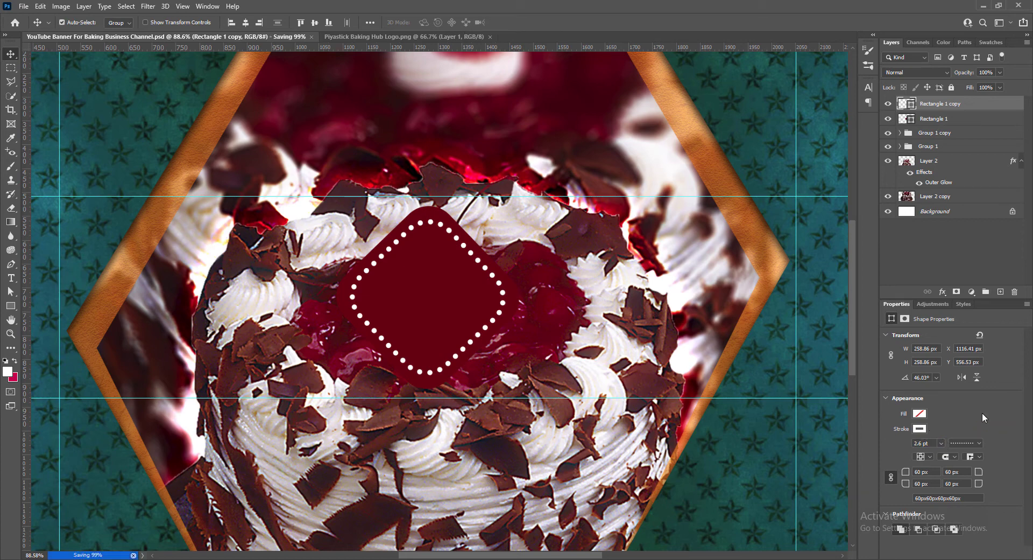
Step: Copy the Piyastick Baking Hub logo into the banner, scale it to about 185 × 209 px, and centre it inside the dotted diamond
{"action": "left_click", "coordinate": [333, 37]}
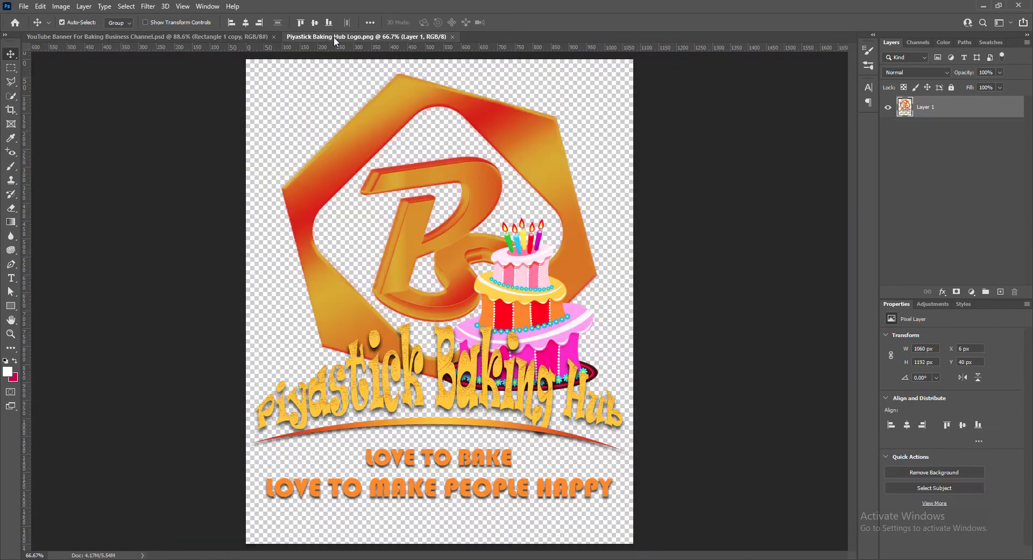
{"action": "left_click_drag", "start_coordinate": [531, 155], "coordinate": [458, 213]}
{"action": "key", "text": "ctrl+t"}
{"action": "left_click_drag", "start_coordinate": [206, 82], "coordinate": [551, 367]}
{"action": "left_click_drag", "start_coordinate": [608, 436], "coordinate": [416, 229]}
{"action": "left_click_drag", "start_coordinate": [414, 442], "coordinate": [415, 337]}
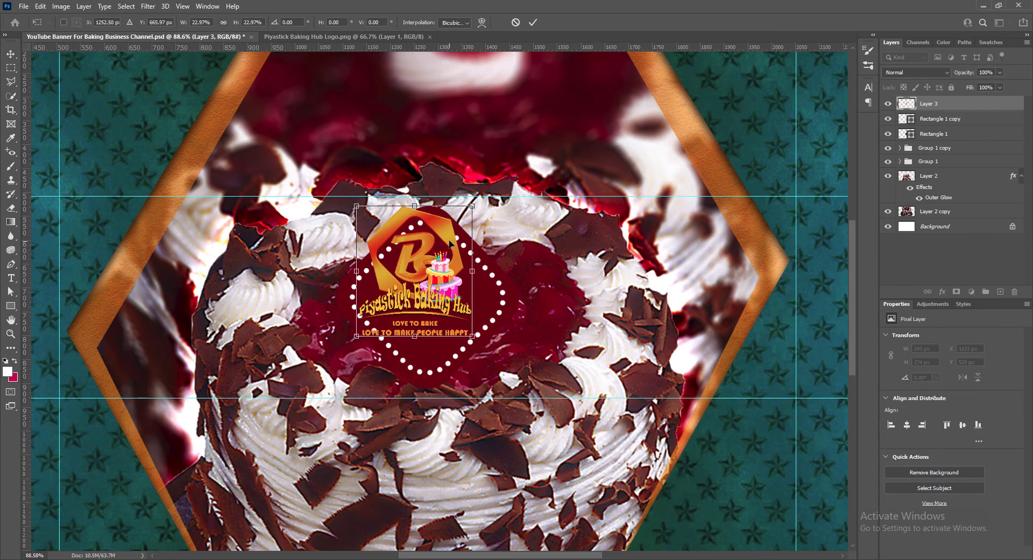
{"action": "left_click_drag", "start_coordinate": [411, 263], "coordinate": [420, 274]}
{"action": "left_click_drag", "start_coordinate": [422, 216], "coordinate": [449, 262]}
{"action": "left_click", "coordinate": [533, 22]}
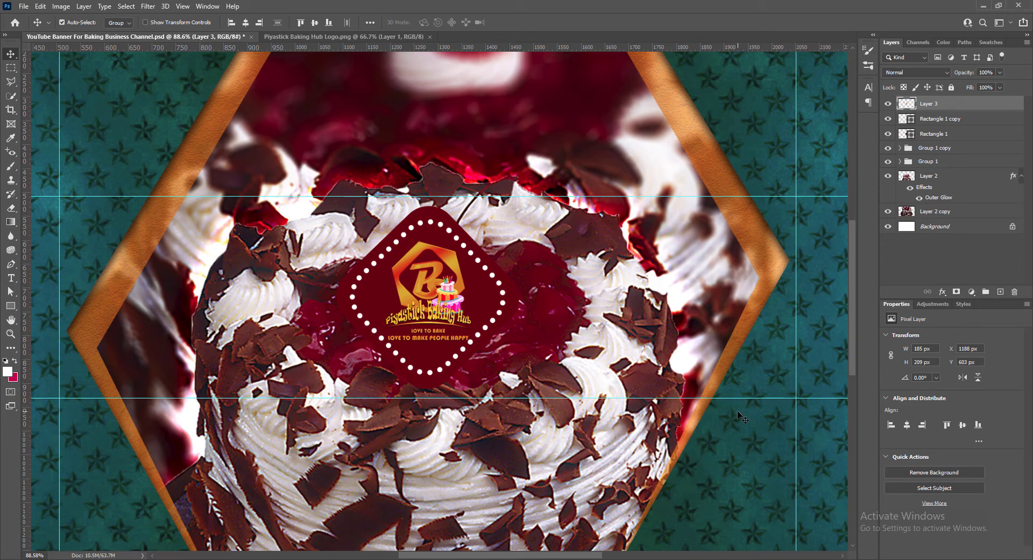
Step: Nudge the logo up 2 px inside the dotted diamond and save the banner
{"action": "key", "text": "Up"}
{"action": "key", "text": "Up"}
{"action": "key", "text": "ctrl+s"}
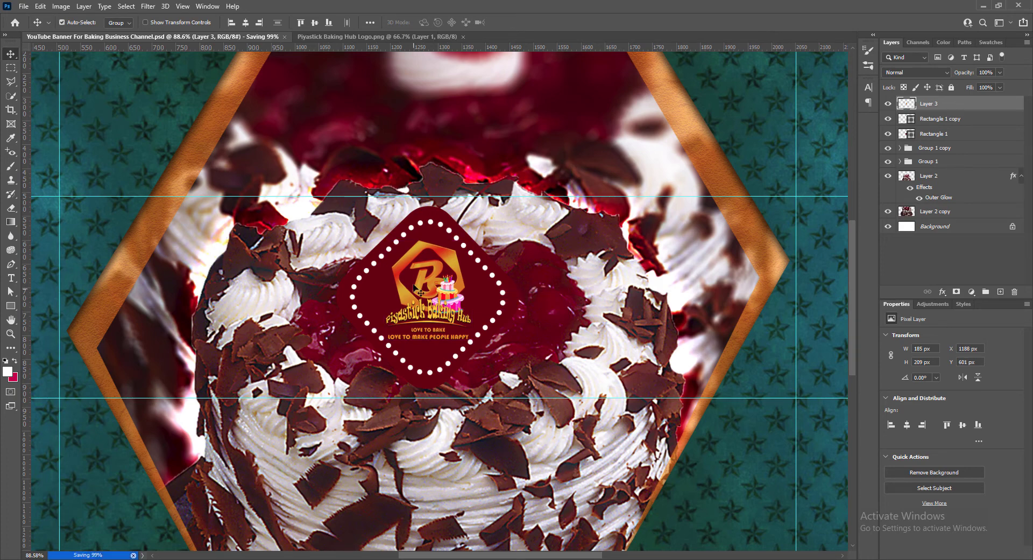
Step: Close the Piyastick Baking Hub logo file and keep the banner open
{"action": "scroll", "coordinate": [433, 275], "scroll_direction": "up", "scroll_amount": 1}
{"action": "scroll", "coordinate": [434, 275], "scroll_direction": "up", "scroll_amount": 2}
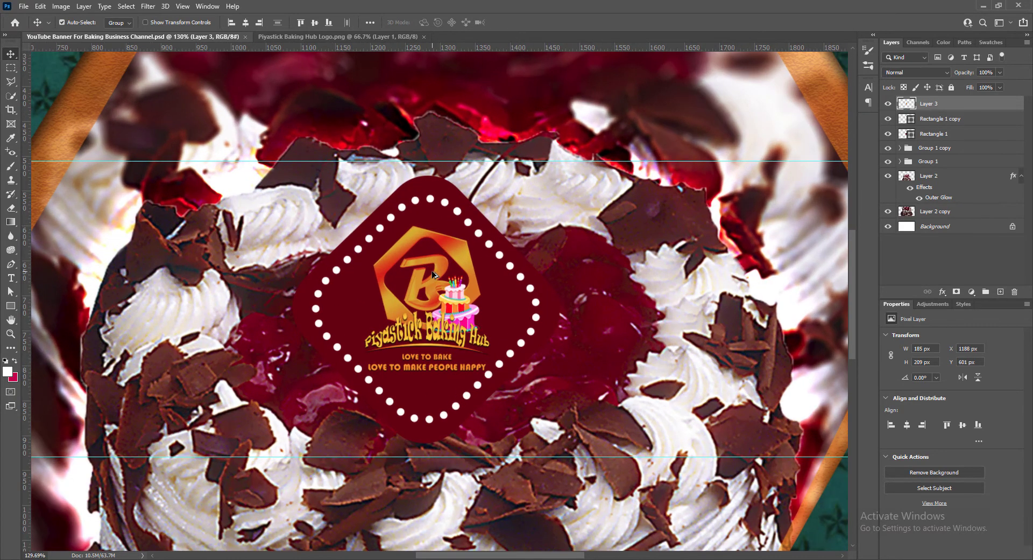
{"action": "left_click", "coordinate": [422, 35]}
{"action": "left_click", "coordinate": [423, 37]}
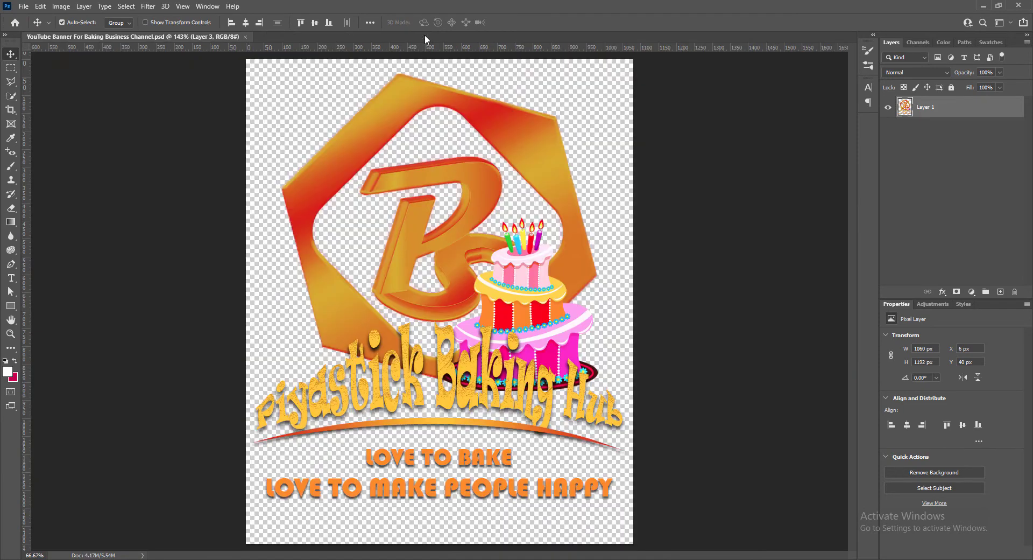
Step: Apply a Brightness/Contrast adjustment to the logo with brightness 0 and contrast 60
{"action": "left_click", "coordinate": [61, 6]}
{"action": "mouse_move", "coordinate": [124, 36]}
{"action": "left_click", "coordinate": [202, 33]}
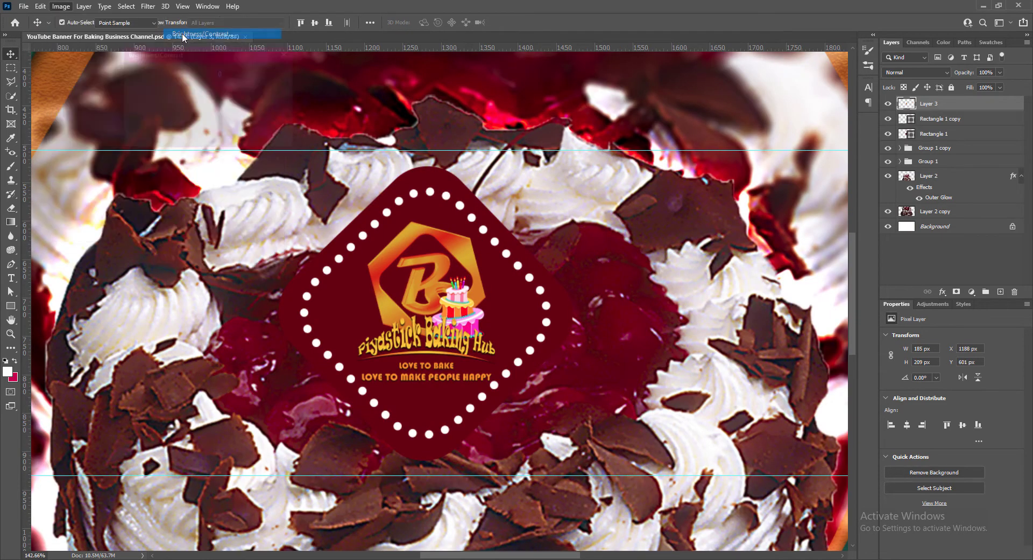
{"action": "left_click_drag", "start_coordinate": [184, 112], "coordinate": [215, 115]}
{"action": "double_click", "coordinate": [222, 100]}
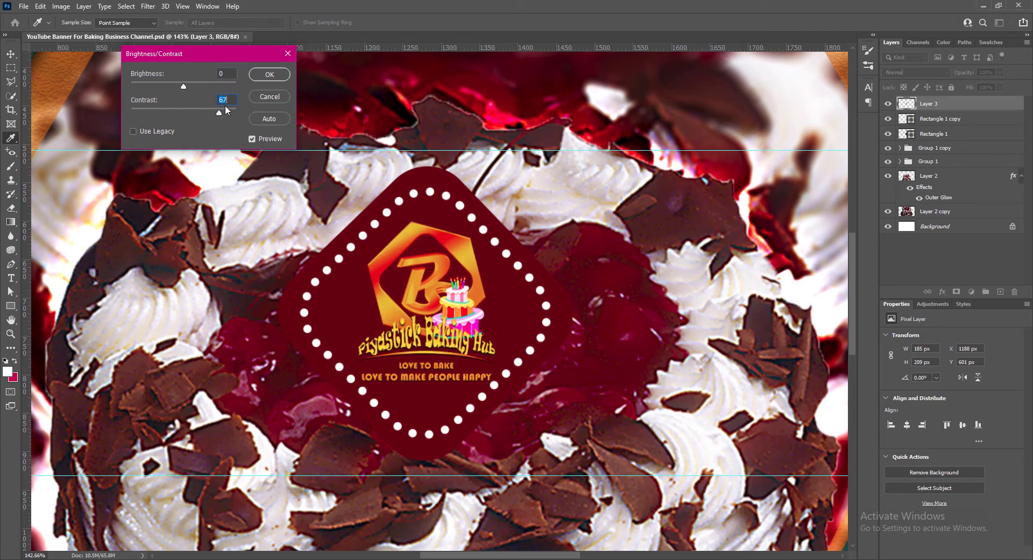
{"action": "type", "text": "67"}
{"action": "left_click_drag", "start_coordinate": [183, 87], "coordinate": [193, 88]}
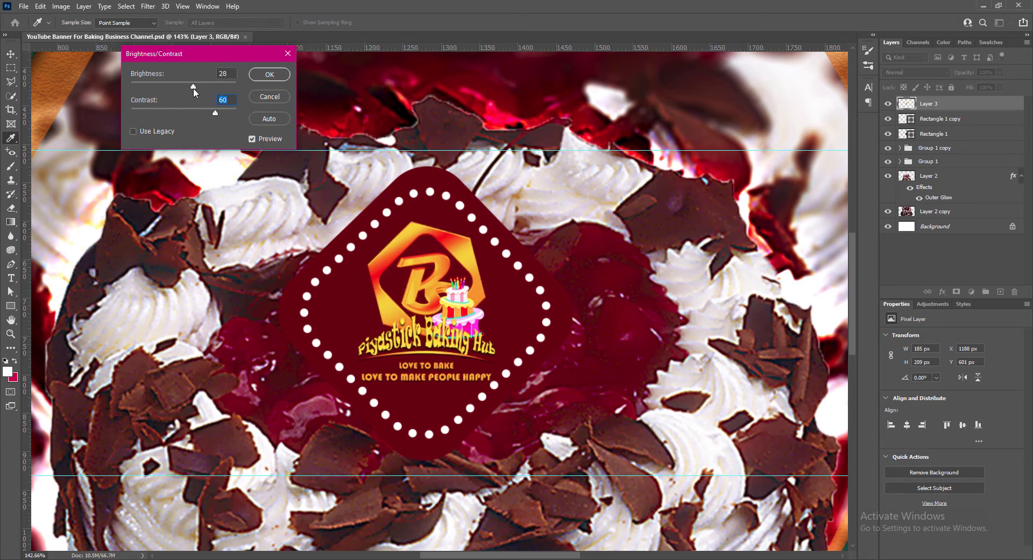
{"action": "key", "text": "shift+Tab"}
{"action": "type", "text": "0"}
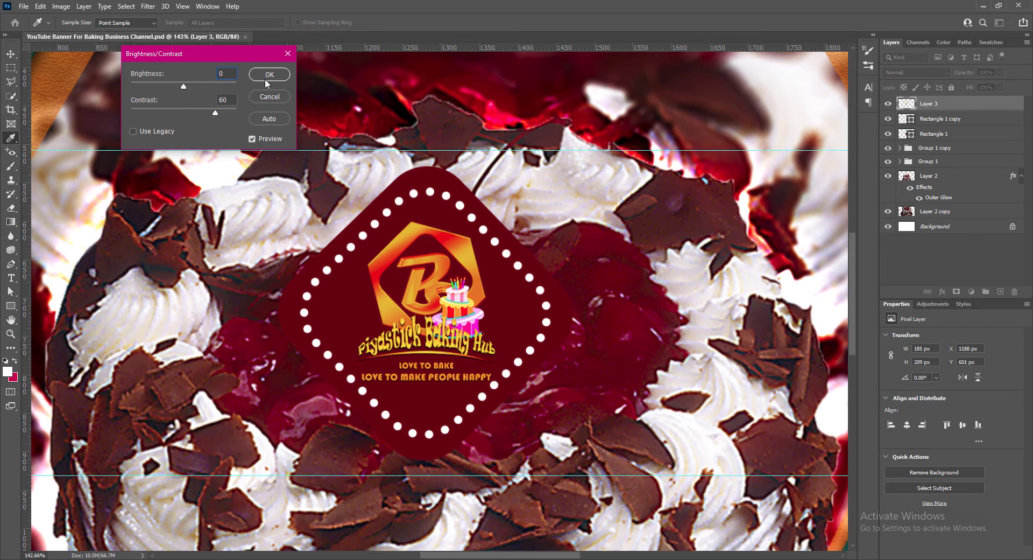
{"action": "left_click", "coordinate": [266, 82]}
Step: Recolour the solid diamond behind the logo to a deeper maroon and set its opacity to 60%
{"action": "left_click", "coordinate": [440, 187]}
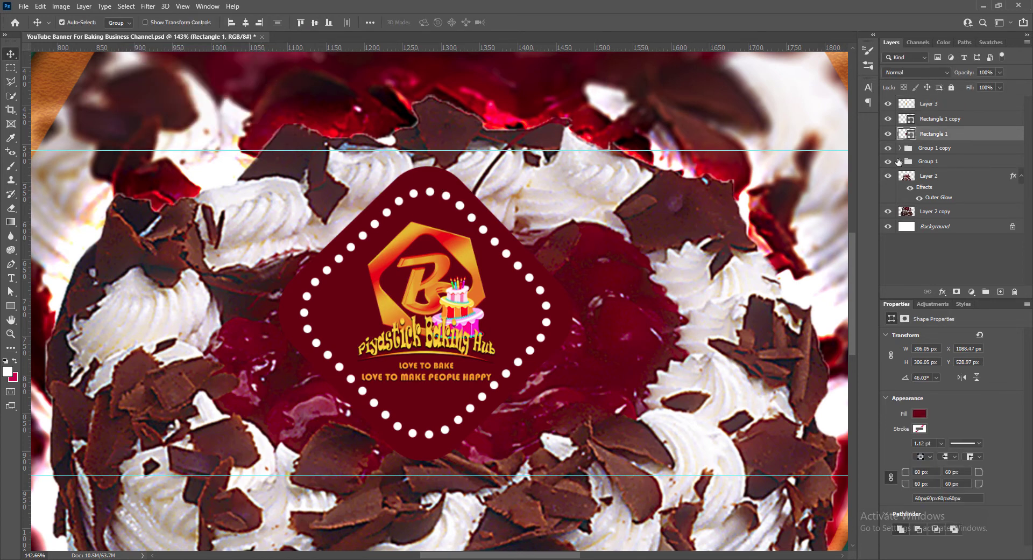
{"action": "double_click", "coordinate": [906, 134]}
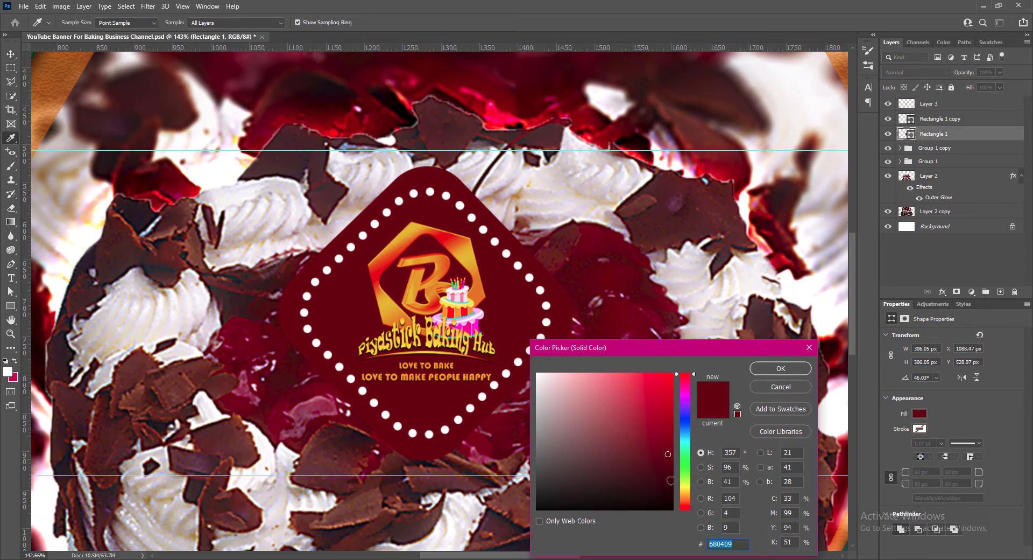
{"action": "left_click", "coordinate": [782, 369]}
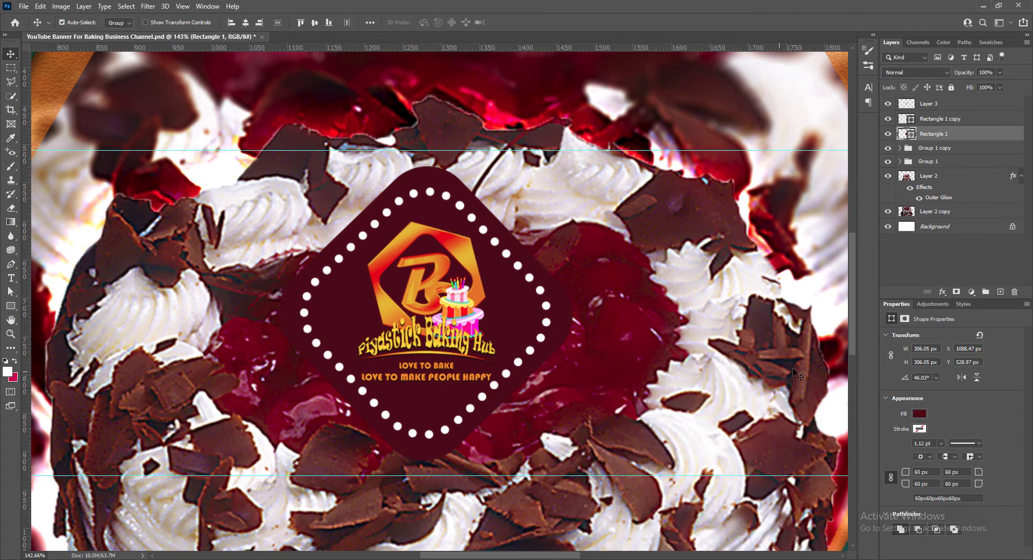
{"action": "left_click", "coordinate": [999, 75]}
{"action": "left_click_drag", "start_coordinate": [1001, 86], "coordinate": [986, 91]}
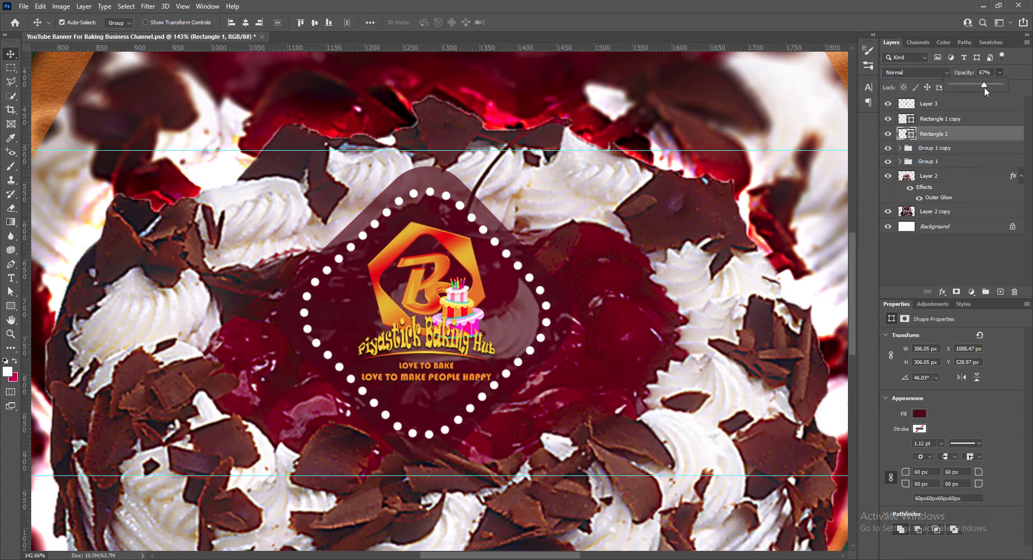
{"action": "left_click", "coordinate": [983, 73]}
{"action": "type", "text": "60"}
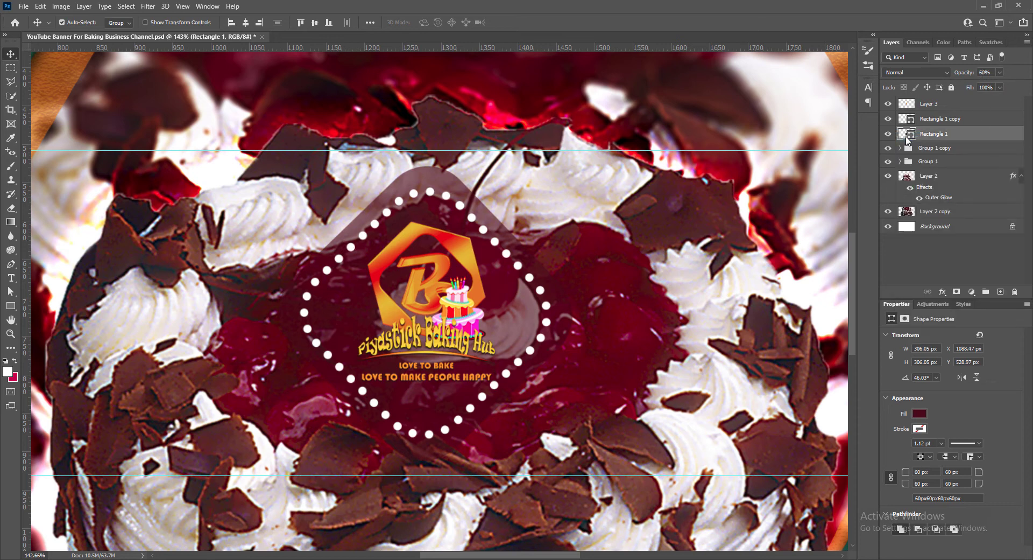
Step: Add a Hard Mix outer glow to the solid diamond with 75% opacity, 33% spread and an enlarged size
{"action": "double_click", "coordinate": [974, 133]}
{"action": "left_click", "coordinate": [640, 291]}
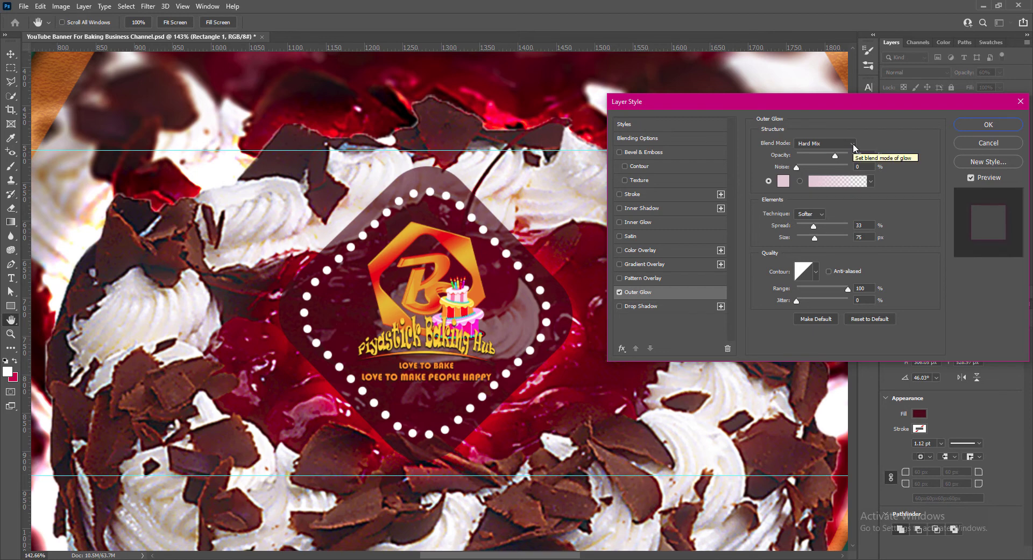
{"action": "left_click_drag", "start_coordinate": [815, 237], "coordinate": [826, 237]}
{"action": "left_click", "coordinate": [868, 235]}
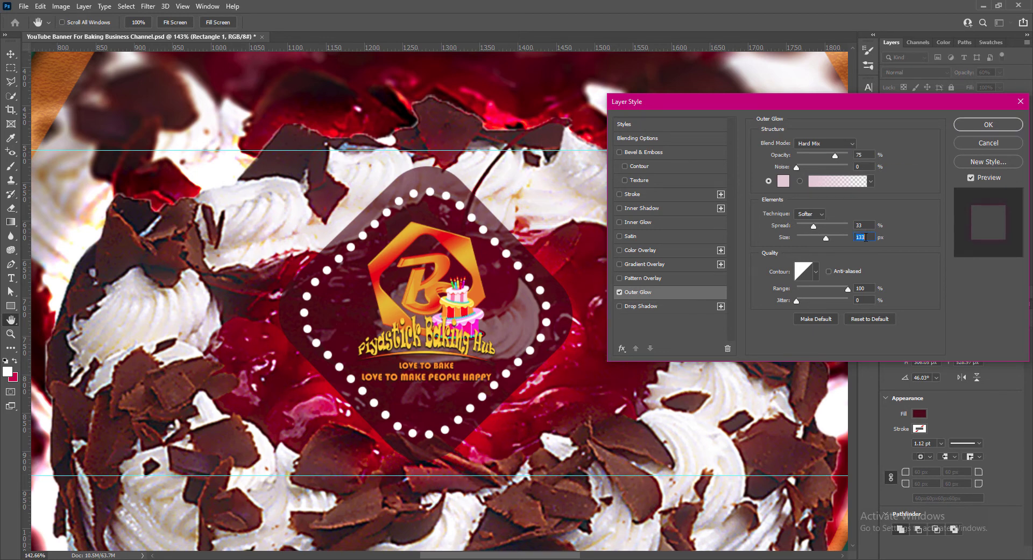
{"action": "type", "text": "15081"}
{"action": "left_click", "coordinate": [981, 126]}
{"action": "key", "text": "v"}
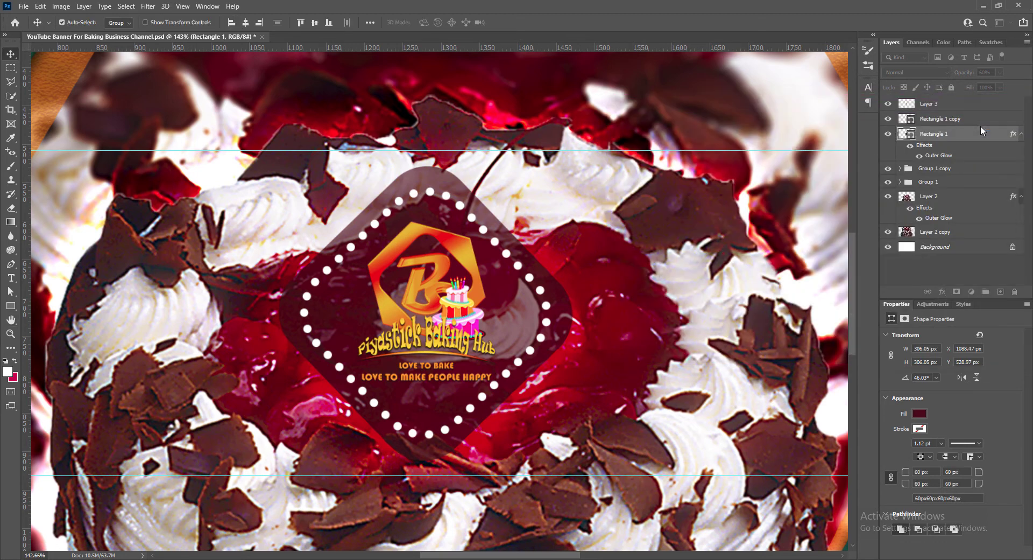
Step: Raise the vibrance of the logo layer to +100
{"action": "key", "text": "ctrl+j"}
{"action": "key", "text": "alt+bracketright"}
{"action": "key", "text": "i"}
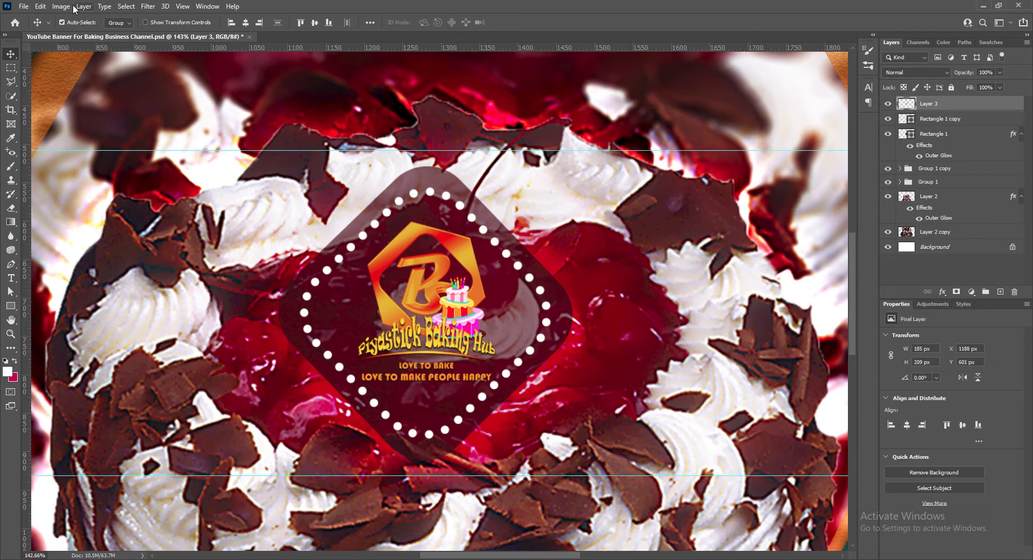
{"action": "left_click", "coordinate": [61, 6]}
{"action": "mouse_move", "coordinate": [81, 30]}
{"action": "left_click", "coordinate": [180, 82]}
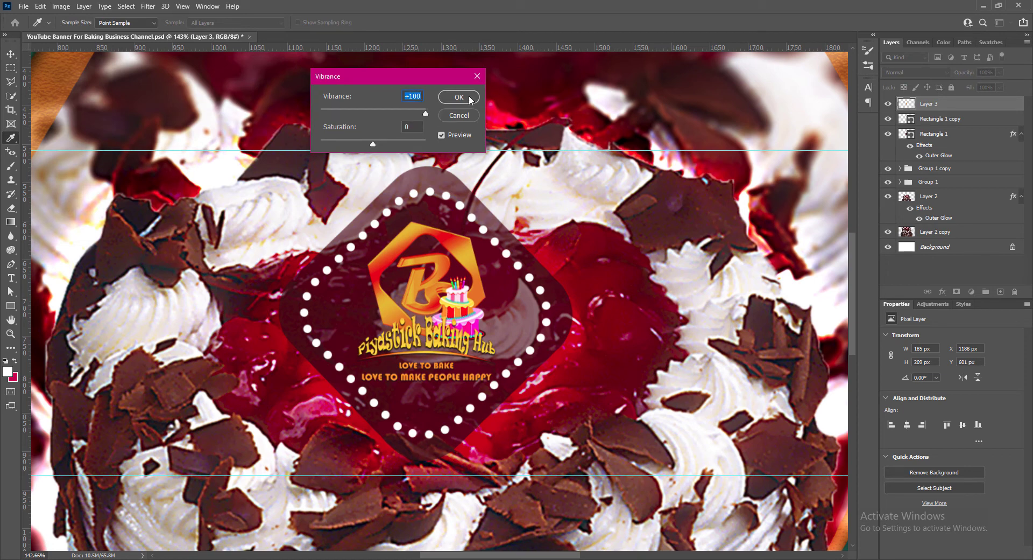
{"action": "left_click", "coordinate": [469, 99]}
{"action": "key", "text": "v"}
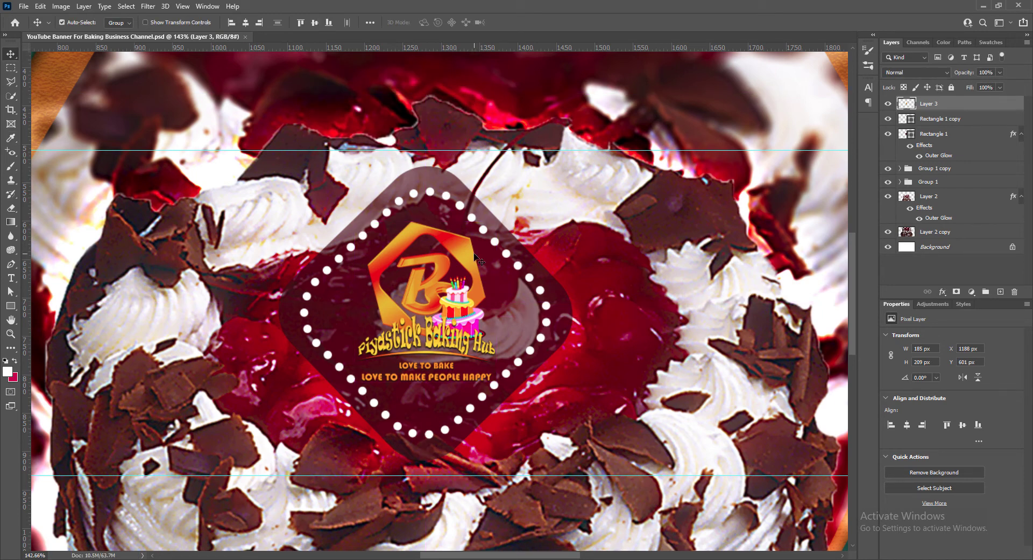
Step: Reduce the solid diamond's opacity to 45% and save the banner
{"action": "left_click", "coordinate": [446, 183]}
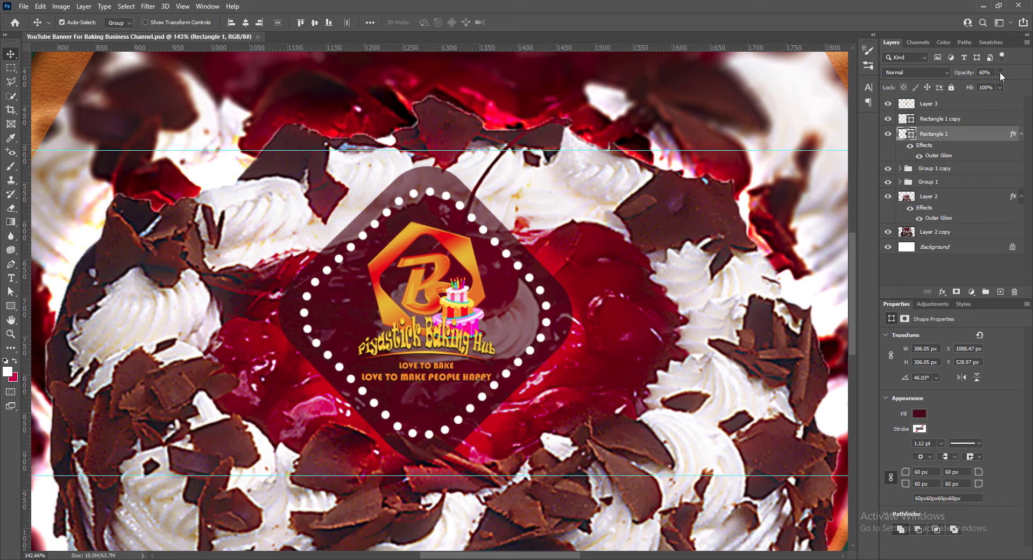
{"action": "type", "text": "51"}
{"action": "key", "text": "Return"}
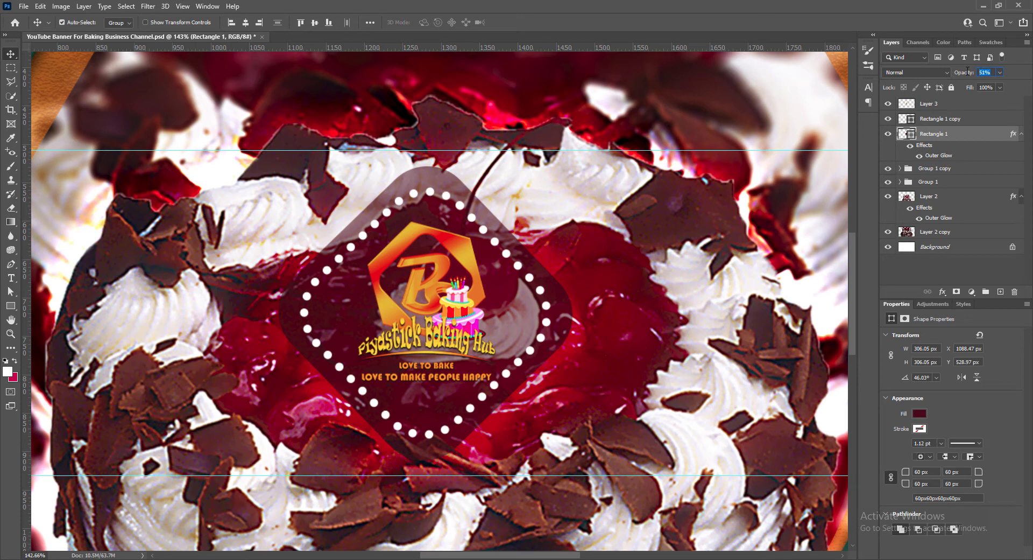
{"action": "type", "text": "45"}
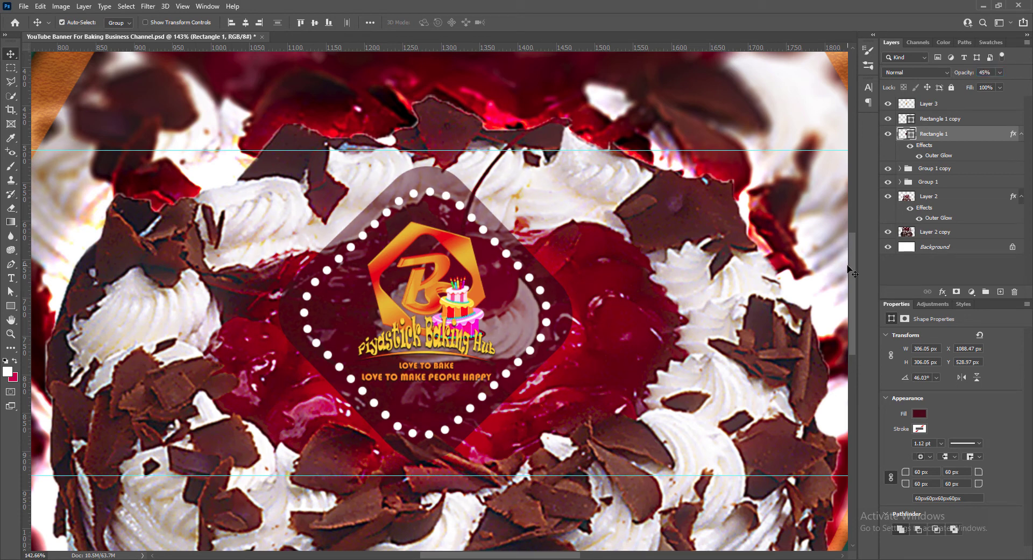
{"action": "key", "text": "ctrl+s"}
{"action": "scroll", "coordinate": [524, 314], "scroll_direction": "down", "scroll_amount": 2}
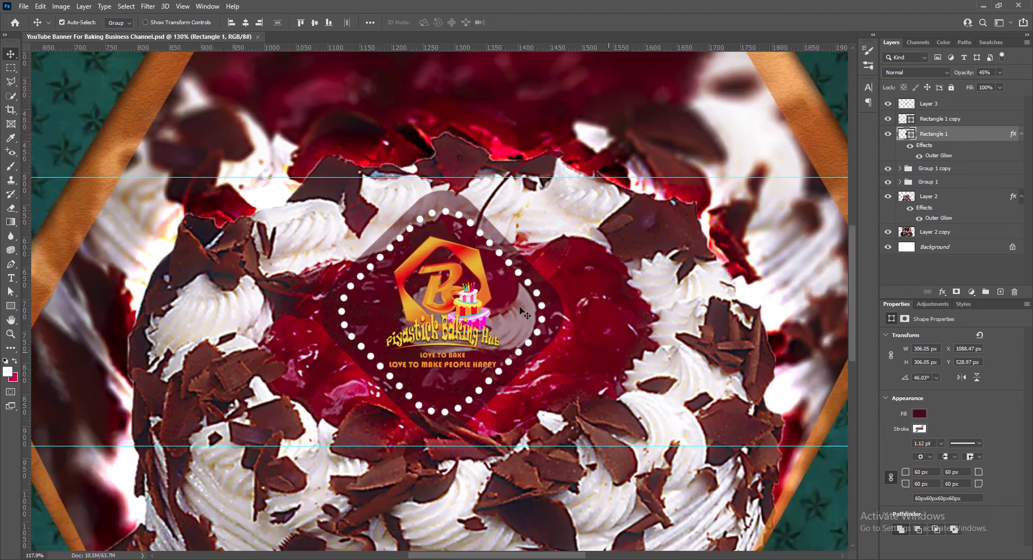
{"action": "scroll", "coordinate": [524, 313], "scroll_direction": "down", "scroll_amount": 2}
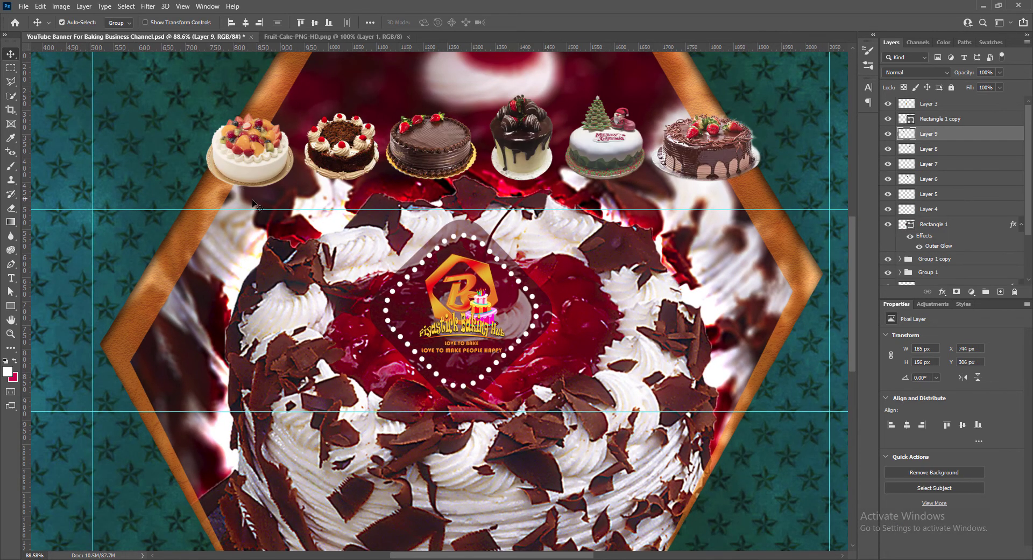
Step: Close the Fruit-Cake-PNG-HD.png file and raise the fruit cake's vibrance to +100 in the banner
{"action": "left_click", "coordinate": [408, 37]}
{"action": "left_click", "coordinate": [61, 6]}
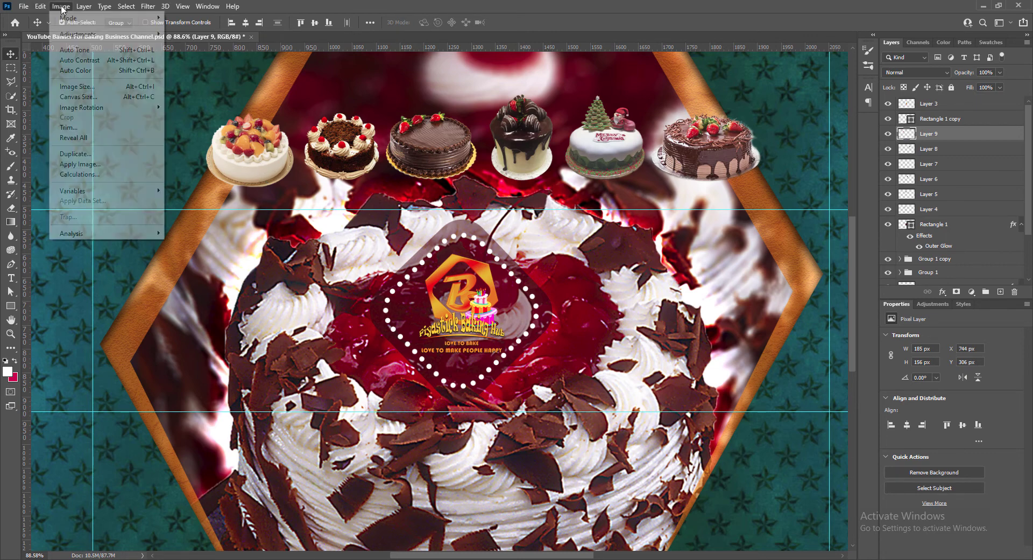
{"action": "mouse_move", "coordinate": [92, 29]}
{"action": "left_click", "coordinate": [186, 82]}
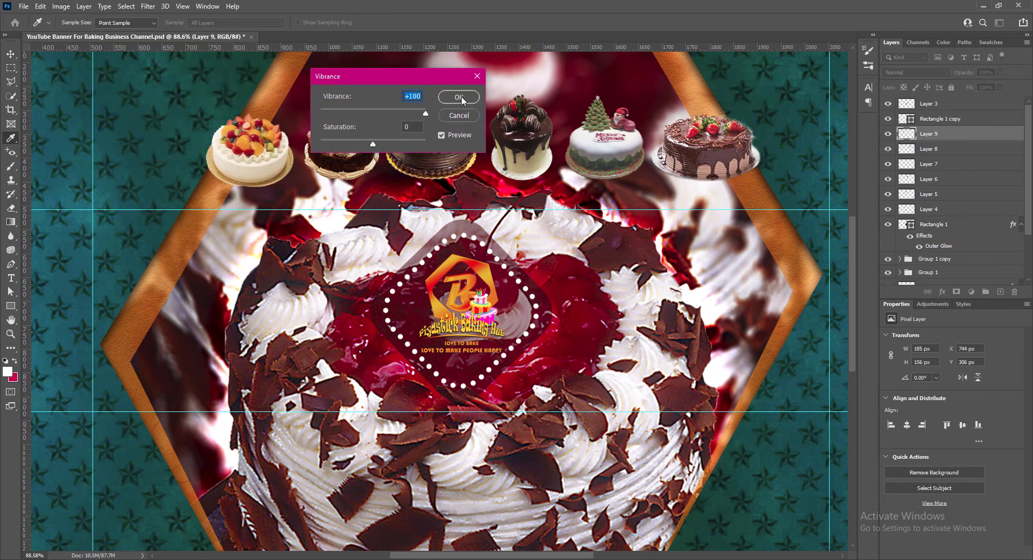
{"action": "left_click", "coordinate": [459, 96]}
Step: Set the fruit cake's brightness to 6 and contrast to 21, and move it to the left of the diamond badge
{"action": "left_click", "coordinate": [61, 6]}
{"action": "left_click", "coordinate": [178, 29]}
{"action": "left_click_drag", "start_coordinate": [605, 277], "coordinate": [587, 277]}
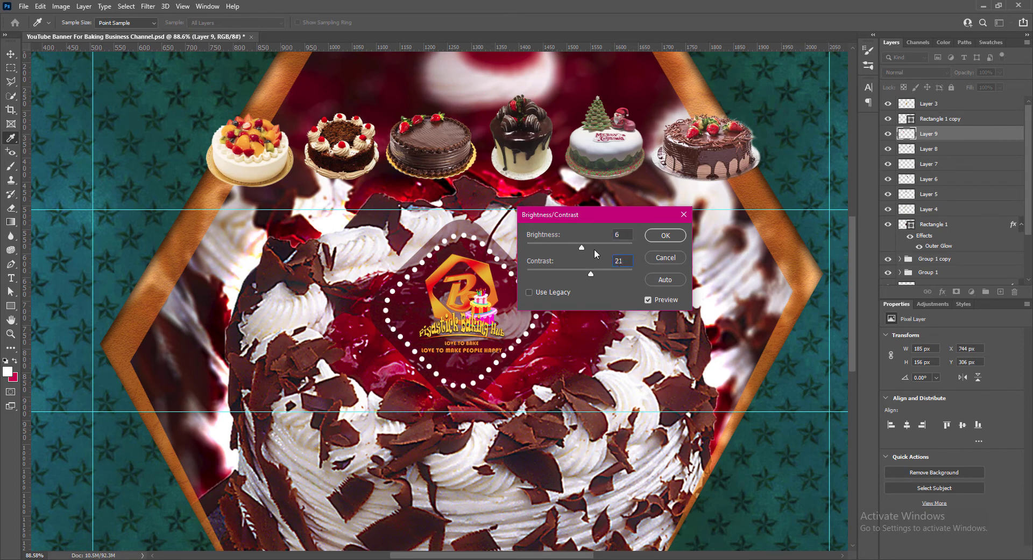
{"action": "key", "text": "Return"}
{"action": "key", "text": "v"}
{"action": "left_click_drag", "start_coordinate": [258, 163], "coordinate": [220, 325]}
Step: Move the Christmas cake beside the fruit cake and adjust its brightness and contrast
{"action": "left_click_drag", "start_coordinate": [573, 178], "coordinate": [262, 334]}
{"action": "key", "text": "alt+i"}
{"action": "key", "text": "a"}
{"action": "key", "text": "c"}
{"action": "key", "text": "Return"}
{"action": "key", "text": "alt+i"}
{"action": "key", "text": "a"}
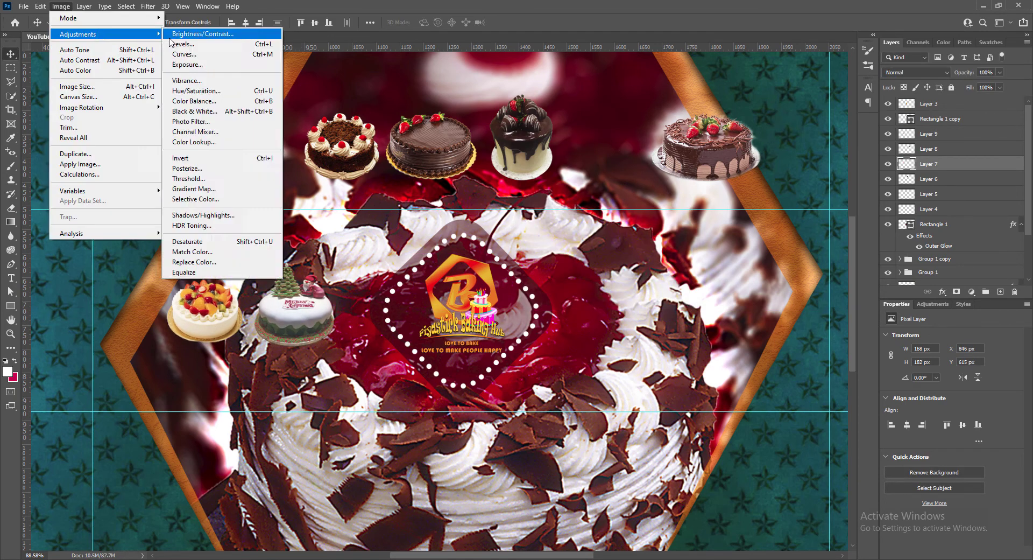
{"action": "key", "text": "Escape"}
{"action": "key", "text": "Escape"}
Step: Scale the Christmas cake to about 136 × 147 px and line it up beside the fruit cake
{"action": "key", "text": "ctrl+t"}
{"action": "left_click_drag", "start_coordinate": [295, 262], "coordinate": [295, 268]}
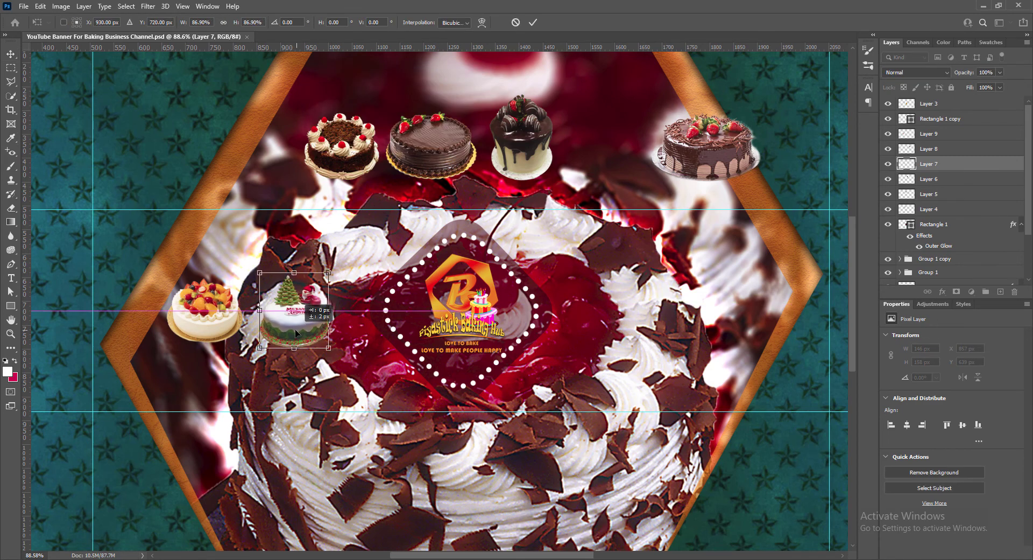
{"action": "left_click_drag", "start_coordinate": [298, 324], "coordinate": [285, 323]}
{"action": "key", "text": "Return"}
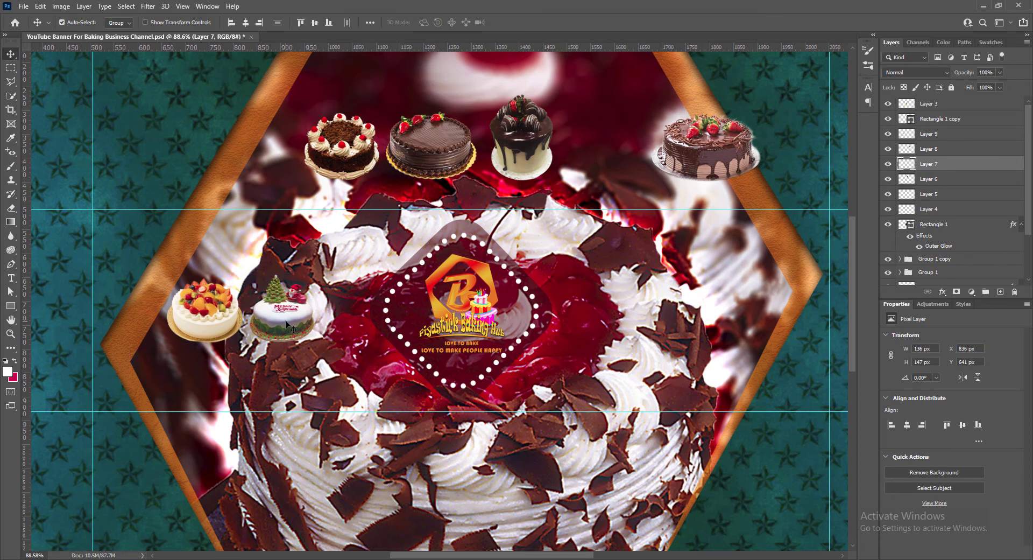
Step: Move the chocolate drip cake between the Christmas cake and the badge, and raise its vibrance to about +53
{"action": "left_click_drag", "start_coordinate": [521, 145], "coordinate": [347, 309]}
{"action": "left_click", "coordinate": [69, 4]}
{"action": "mouse_move", "coordinate": [80, 33]}
{"action": "left_click", "coordinate": [199, 81]}
{"action": "left_click_drag", "start_coordinate": [374, 114], "coordinate": [397, 114]}
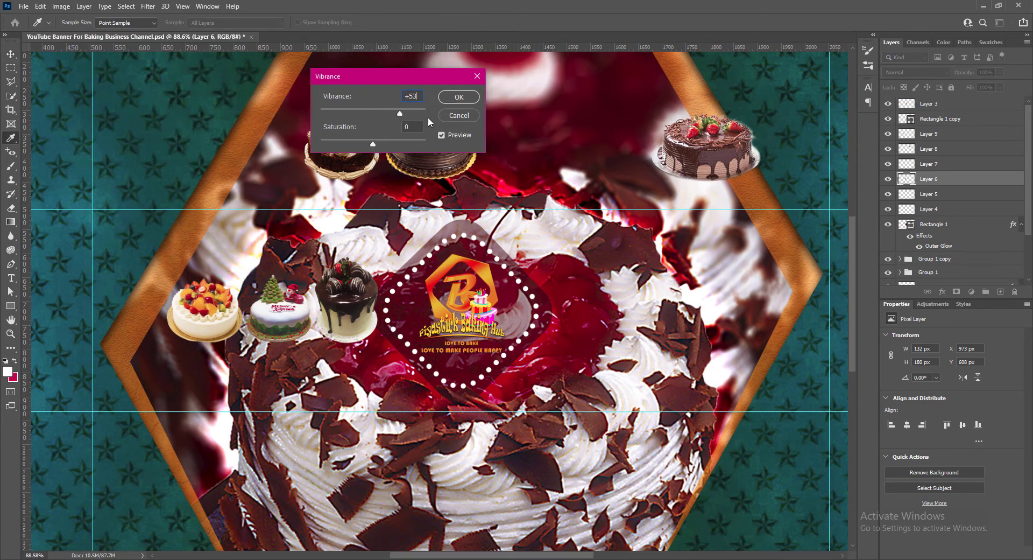
{"action": "left_click", "coordinate": [457, 98]}
Step: Set the chocolate drip cake's brightness to 9 and contrast to 21
{"action": "left_click", "coordinate": [63, 7]}
{"action": "left_click", "coordinate": [199, 34]}
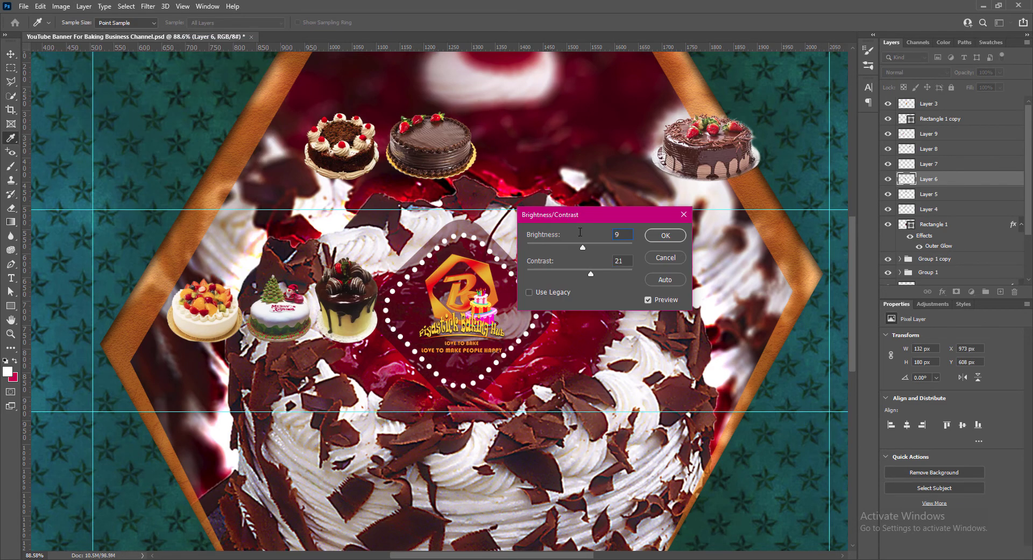
{"action": "left_click", "coordinate": [665, 241]}
Step: Scale down the chocolate drip cake and space it evenly beside the Christmas cake
{"action": "key", "text": "ctrl+t"}
{"action": "left_click_drag", "start_coordinate": [348, 257], "coordinate": [349, 273]}
{"action": "left_click_drag", "start_coordinate": [347, 317], "coordinate": [337, 317]}
{"action": "key", "text": "Return"}
{"action": "key", "text": "Right"}
{"action": "key", "text": "Right"}
{"action": "key", "text": "Right"}
{"action": "key", "text": "Right"}
{"action": "key", "text": "Right"}
{"action": "key", "text": "Right"}
{"action": "key", "text": "Right"}
{"action": "key", "text": "Right"}
{"action": "key", "text": "Right"}
{"action": "left_click", "coordinate": [260, 338]}
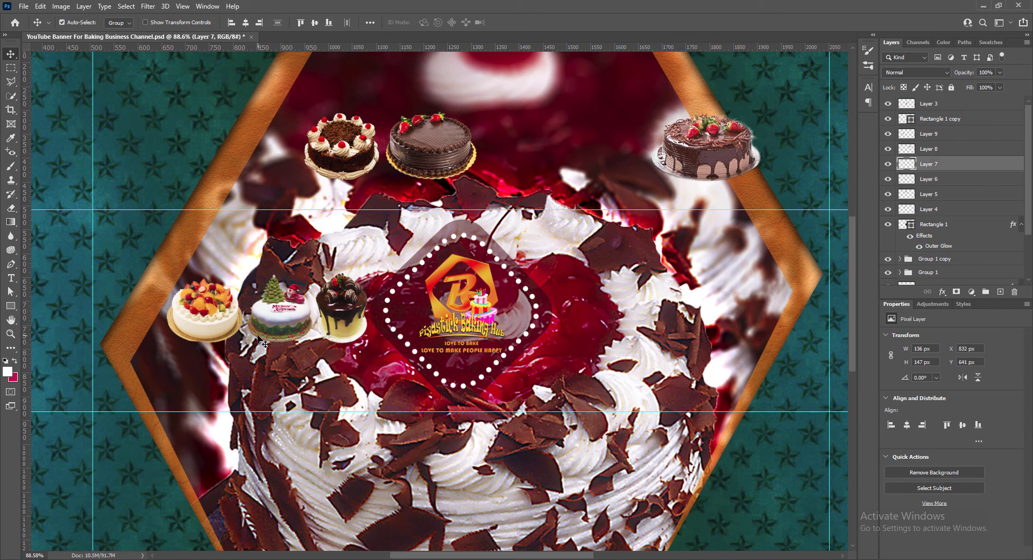
Step: Move the strawberry-topped chocolate drip cake to the right of the badge and apply a Vibrance adjustment to it
{"action": "left_click_drag", "start_coordinate": [700, 146], "coordinate": [602, 306]}
{"action": "left_click", "coordinate": [61, 6]}
{"action": "mouse_move", "coordinate": [80, 33]}
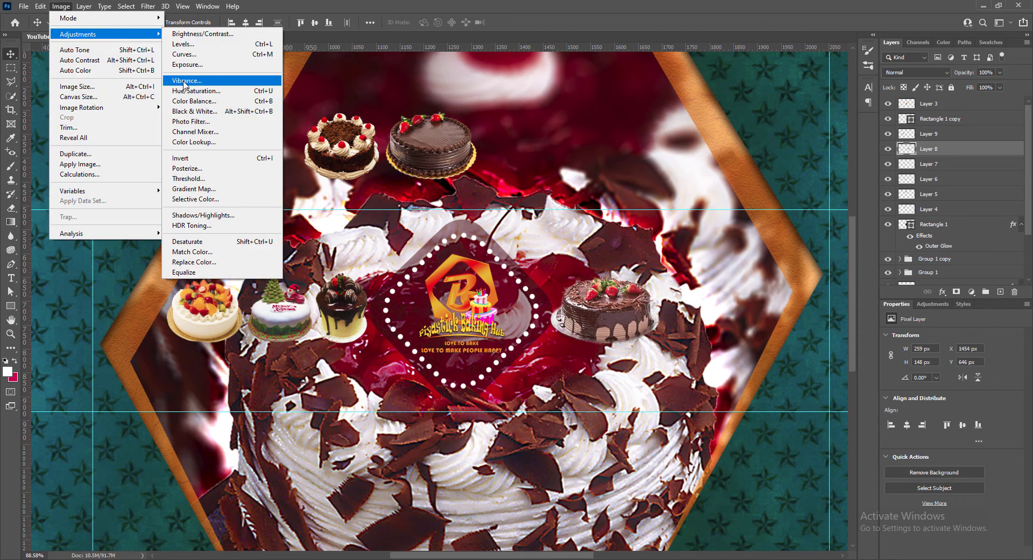
{"action": "left_click", "coordinate": [199, 80]}
{"action": "left_click", "coordinate": [459, 97]}
Step: Set the strawberry-topped drip cake's brightness to 9 and raise its contrast
{"action": "left_click", "coordinate": [61, 6]}
{"action": "left_click", "coordinate": [182, 34]}
{"action": "left_click_drag", "start_coordinate": [603, 215], "coordinate": [514, 105]}
{"action": "left_click_drag", "start_coordinate": [489, 137], "coordinate": [493, 137]}
{"action": "left_click_drag", "start_coordinate": [489, 163], "coordinate": [491, 163]}
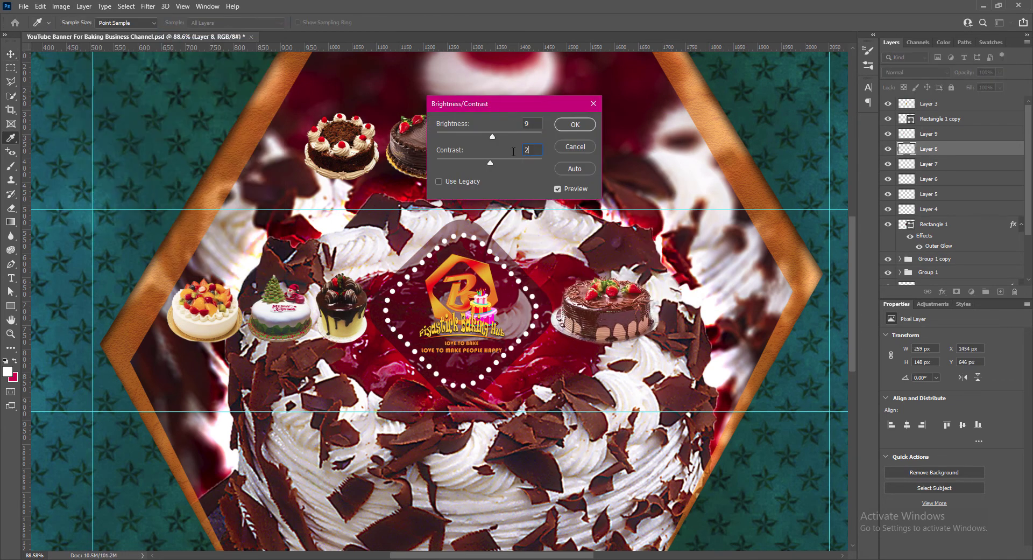
{"action": "left_click", "coordinate": [574, 125]}
Step: Scale down the strawberry-topped drip cake and place it just beside the logo badge, level with the other cakes
{"action": "key", "text": "ctrl+t"}
{"action": "left_click_drag", "start_coordinate": [606, 274], "coordinate": [605, 290]}
{"action": "left_click_drag", "start_coordinate": [608, 318], "coordinate": [598, 317]}
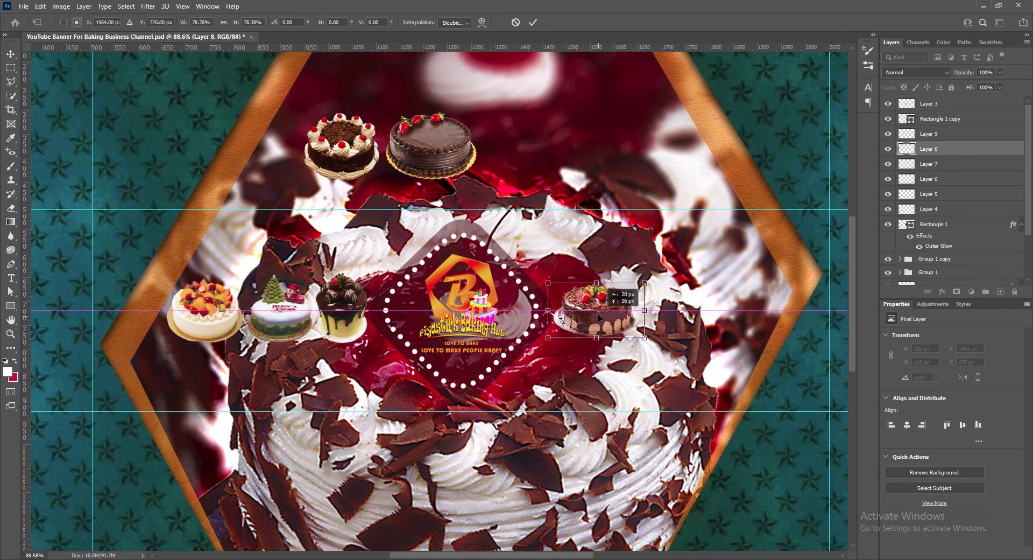
{"action": "key", "text": "Return"}
Step: Move the cherry-and-cream chocolate cake next to the strawberry-topped drip cake and scale it down slightly to match the row
{"action": "left_click_drag", "start_coordinate": [341, 146], "coordinate": [679, 307]}
{"action": "key", "text": "ctrl+t"}
{"action": "left_click_drag", "start_coordinate": [718, 277], "coordinate": [712, 281]}
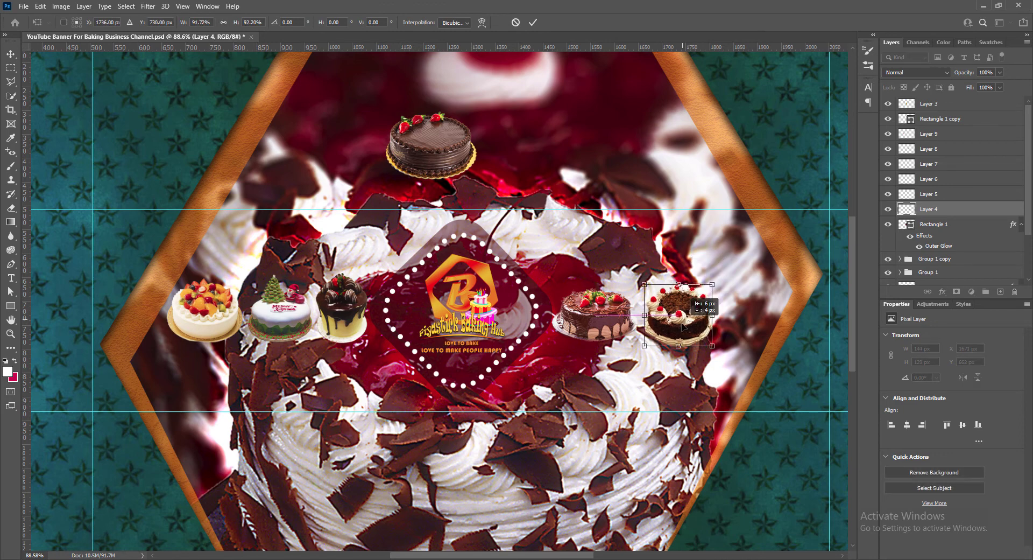
{"action": "left_click_drag", "start_coordinate": [679, 323], "coordinate": [679, 322]}
{"action": "key", "text": "Return"}
Step: Apply Brightness/Contrast and Vibrance adjustments to the cherry-and-cream chocolate cake
{"action": "left_click", "coordinate": [61, 5]}
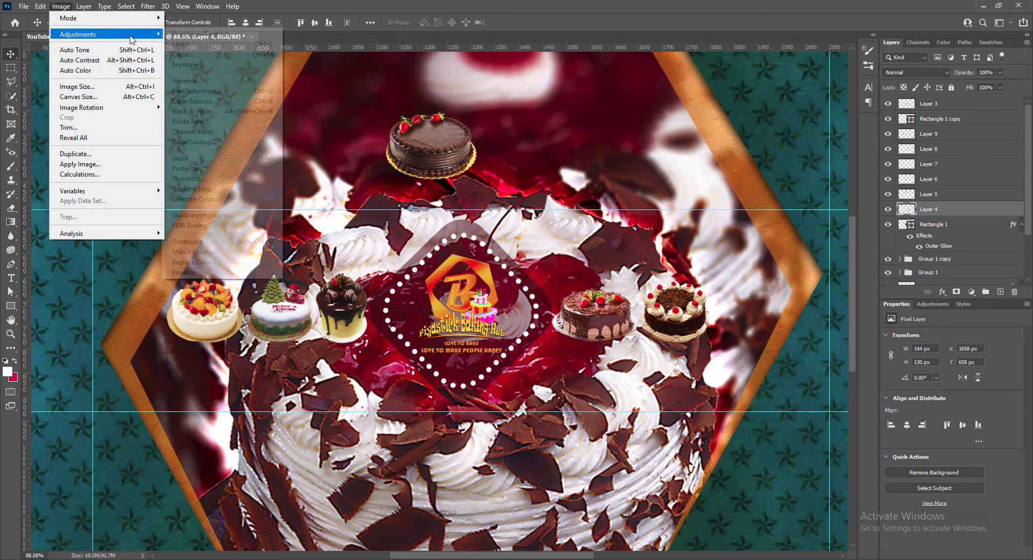
{"action": "left_click", "coordinate": [199, 29]}
{"action": "key", "text": "Escape"}
{"action": "left_click", "coordinate": [60, 6]}
{"action": "left_click", "coordinate": [199, 80]}
{"action": "key", "text": "Escape"}
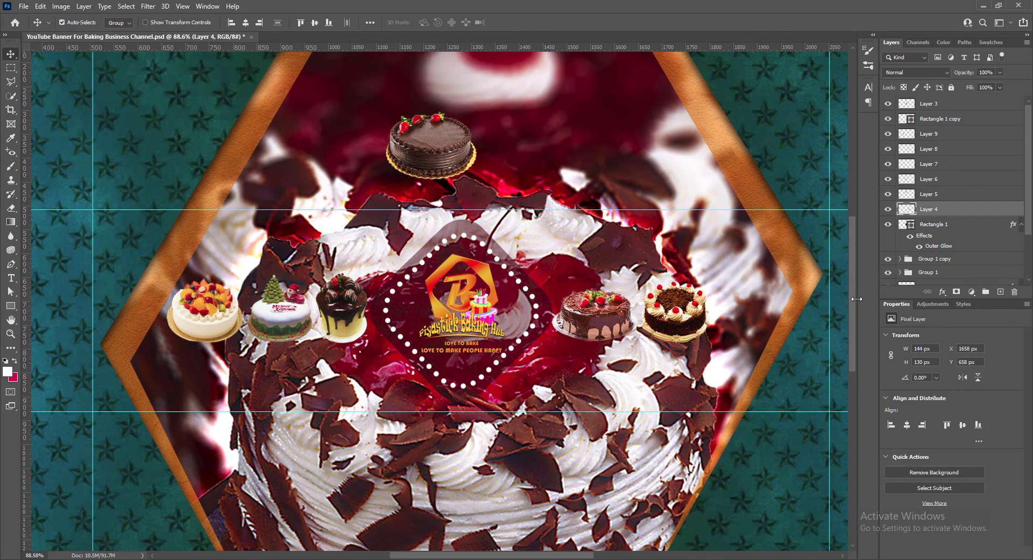
Step: Apply a Brightness/Contrast adjustment and a Vibrance adjustment of -3 to the chocolate cake above the row
{"action": "left_click", "coordinate": [442, 156]}
{"action": "left_click", "coordinate": [61, 5]}
{"action": "left_click", "coordinate": [199, 28]}
{"action": "key", "text": "Escape"}
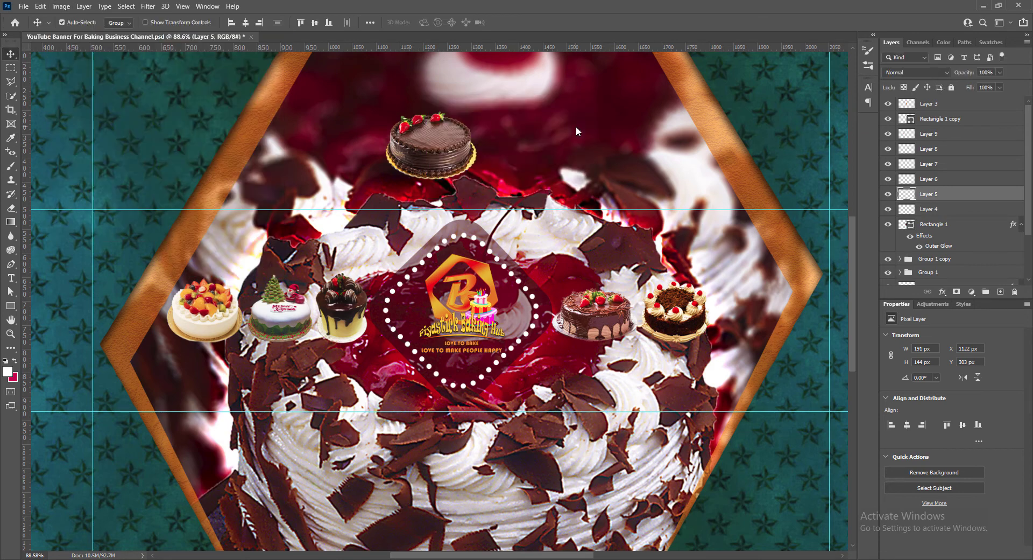
{"action": "left_click", "coordinate": [61, 6]}
{"action": "left_click", "coordinate": [199, 80]}
{"action": "type", "text": "-3"}
{"action": "key", "text": "Return"}
Step: Move the remaining chocolate cake to the outer end of the row beside the cherry-and-cream cake and scale it down to match
{"action": "left_click_drag", "start_coordinate": [431, 156], "coordinate": [739, 317]}
{"action": "left_click_drag", "start_coordinate": [786, 278], "coordinate": [775, 288]}
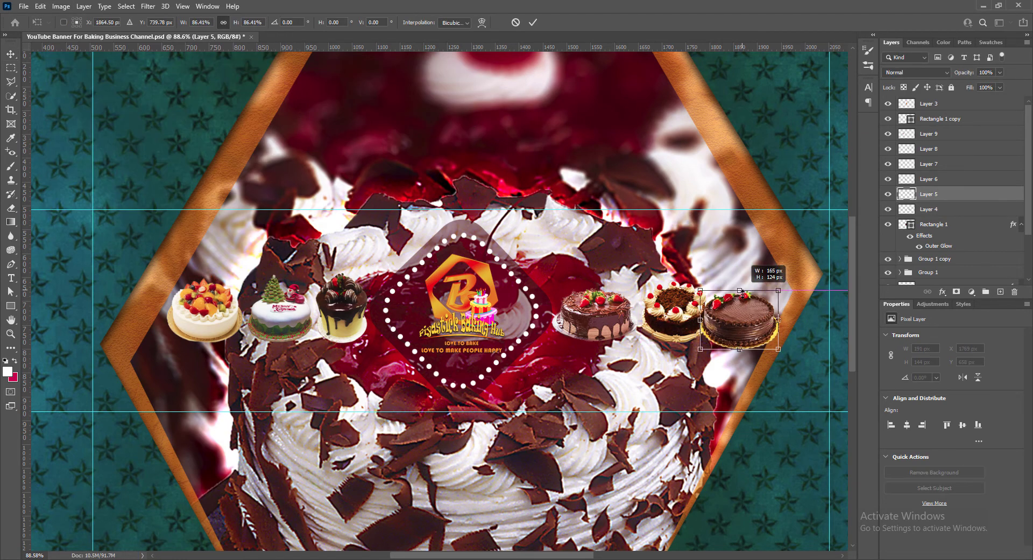
{"action": "left_click_drag", "start_coordinate": [741, 321], "coordinate": [773, 314]}
{"action": "key", "text": "Return"}
Step: Nudge the cherry-and-cream cake and the outer chocolate cake to even out their spacing
{"action": "left_click", "coordinate": [675, 328]}
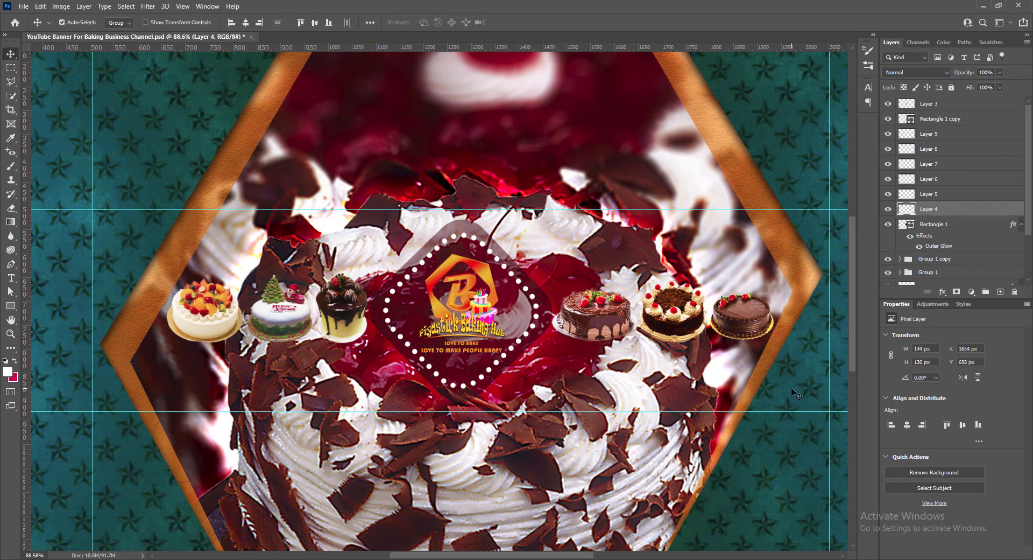
{"action": "left_click", "coordinate": [744, 322]}
{"action": "key", "text": "ctrl+t"}
{"action": "key", "text": "Right"}
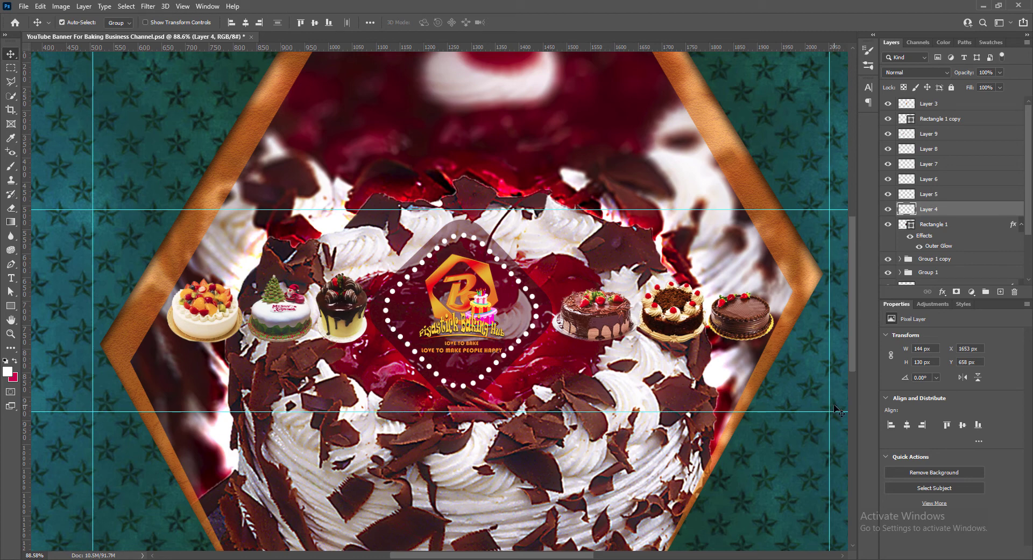
Step: Group the six small cake layers and add a Drop Shadow effect to the group
{"action": "left_click", "coordinate": [914, 134], "text": "shift"}
{"action": "key", "text": "ctrl+g"}
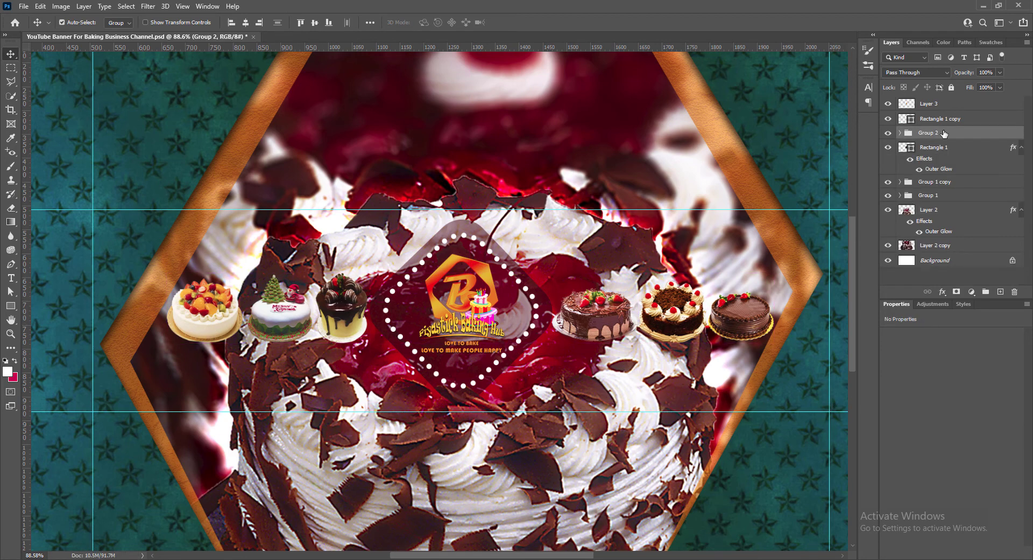
{"action": "double_click", "coordinate": [910, 136]}
{"action": "left_click", "coordinate": [640, 306]}
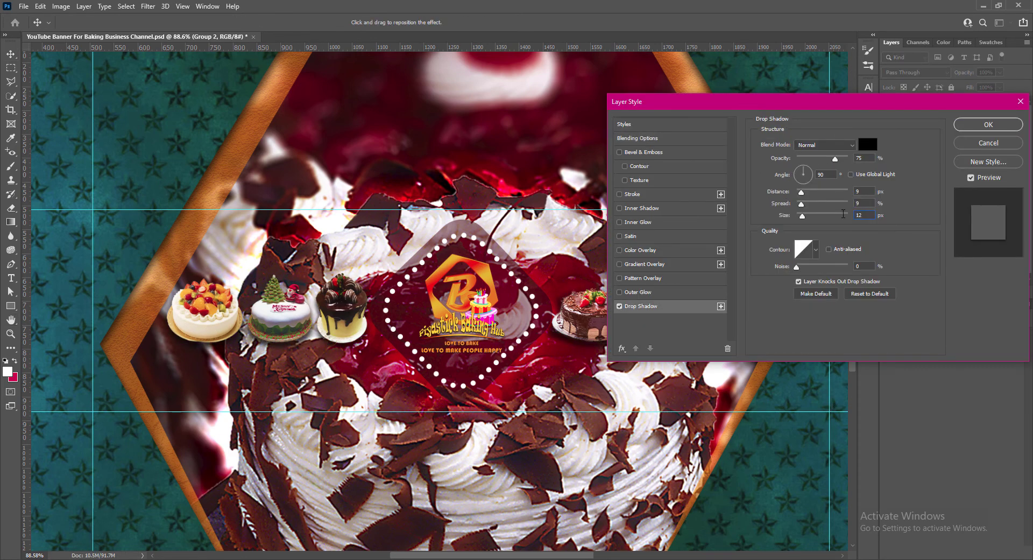
Step: Set the cake group's drop shadow to 51% opacity, 6 px distance, 6% spread and 33 px size
{"action": "left_click_drag", "start_coordinate": [863, 192], "coordinate": [834, 198]}
{"action": "type", "text": "6"}
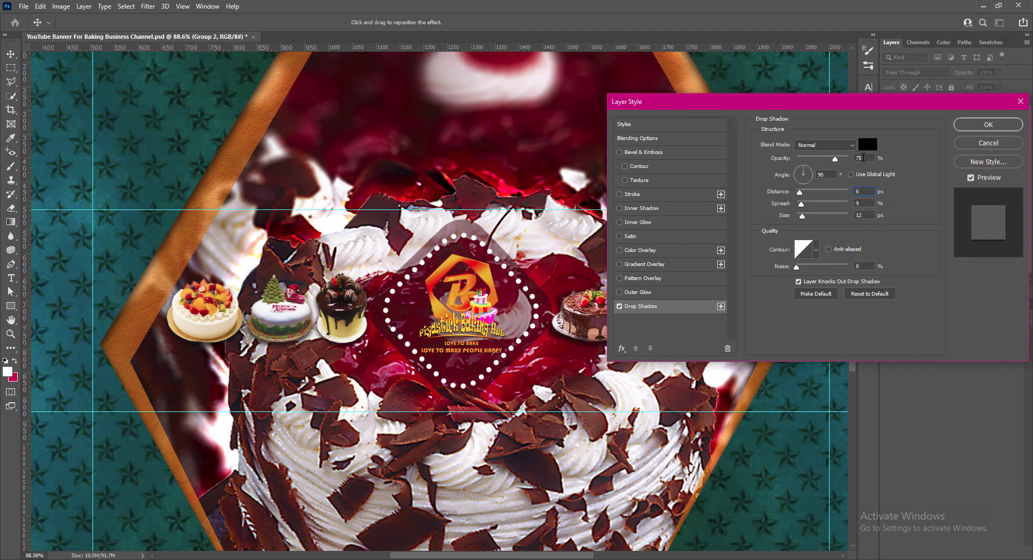
{"action": "left_click_drag", "start_coordinate": [864, 159], "coordinate": [846, 163]}
{"action": "type", "text": "51"}
{"action": "left_click_drag", "start_coordinate": [864, 203], "coordinate": [853, 205]}
{"action": "type", "text": "6"}
{"action": "double_click", "coordinate": [863, 215]}
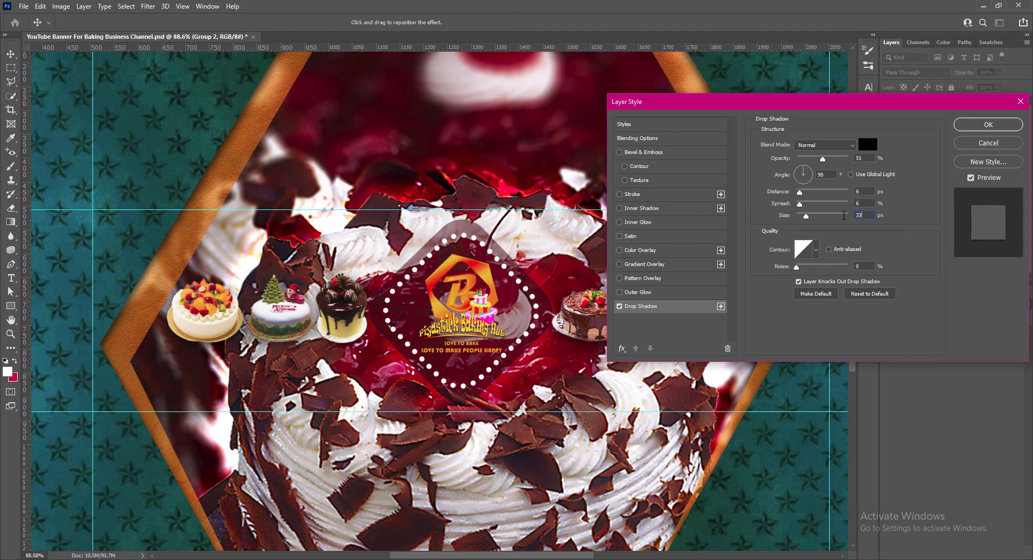
{"action": "type", "text": "33"}
{"action": "left_click", "coordinate": [989, 124]}
Step: Add an Outer Glow with 75% opacity and 120 px size to the cake group, and save the document
{"action": "right_click", "coordinate": [895, 136]}
{"action": "left_click", "coordinate": [921, 138]}
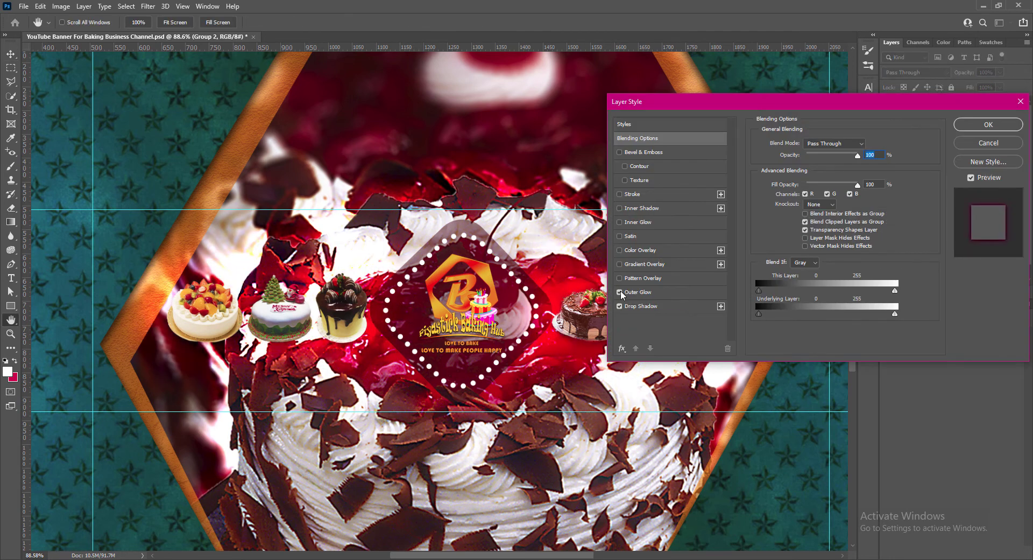
{"action": "left_click", "coordinate": [622, 292]}
{"action": "left_click_drag", "start_coordinate": [863, 155], "coordinate": [840, 156]}
{"action": "type", "text": "75"}
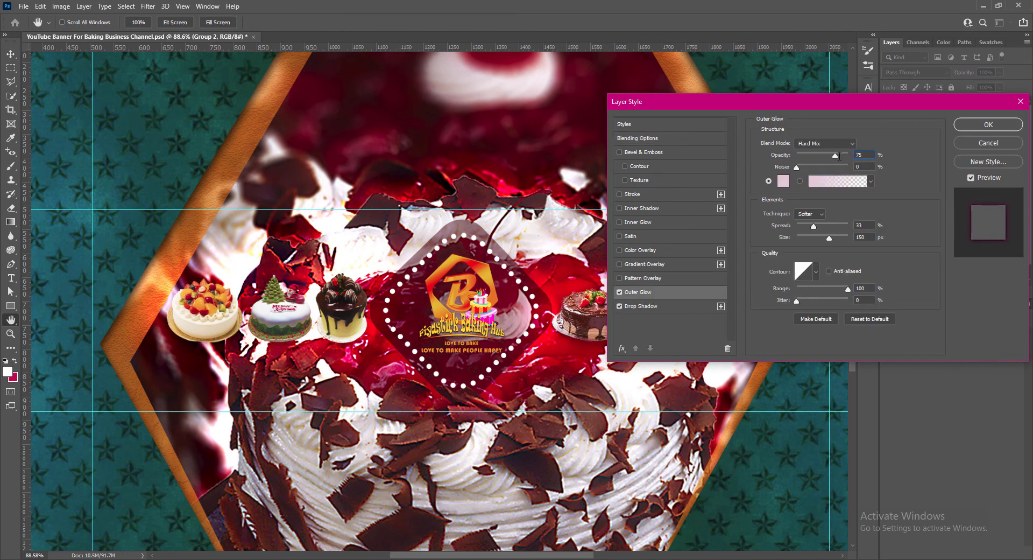
{"action": "double_click", "coordinate": [867, 237]}
{"action": "type", "text": "120"}
{"action": "left_click", "coordinate": [981, 127]}
{"action": "key", "text": "ctrl+s"}
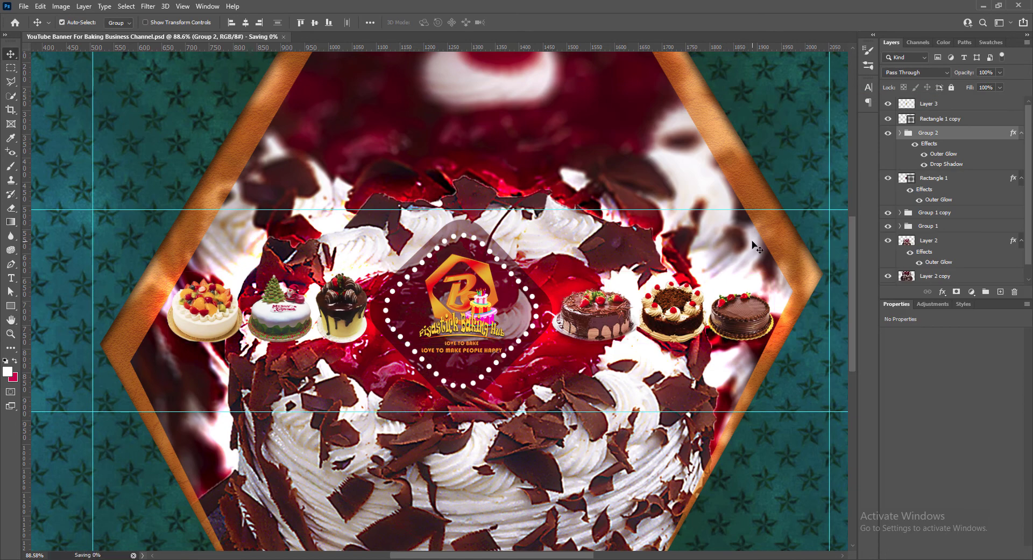
Step: Add an Outer Glow to the logo layer with a 21 px size and 3% spread
{"action": "right_click", "coordinate": [897, 102]}
{"action": "left_click", "coordinate": [919, 108]}
{"action": "left_click", "coordinate": [620, 292]}
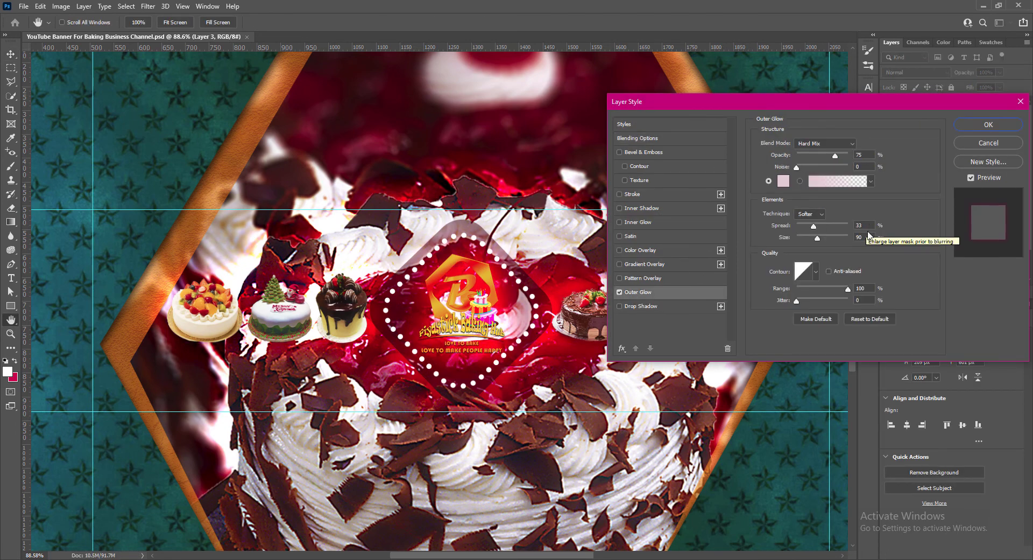
{"action": "double_click", "coordinate": [851, 237]}
{"action": "type", "text": "21"}
{"action": "double_click", "coordinate": [866, 225]}
{"action": "type", "text": "9"}
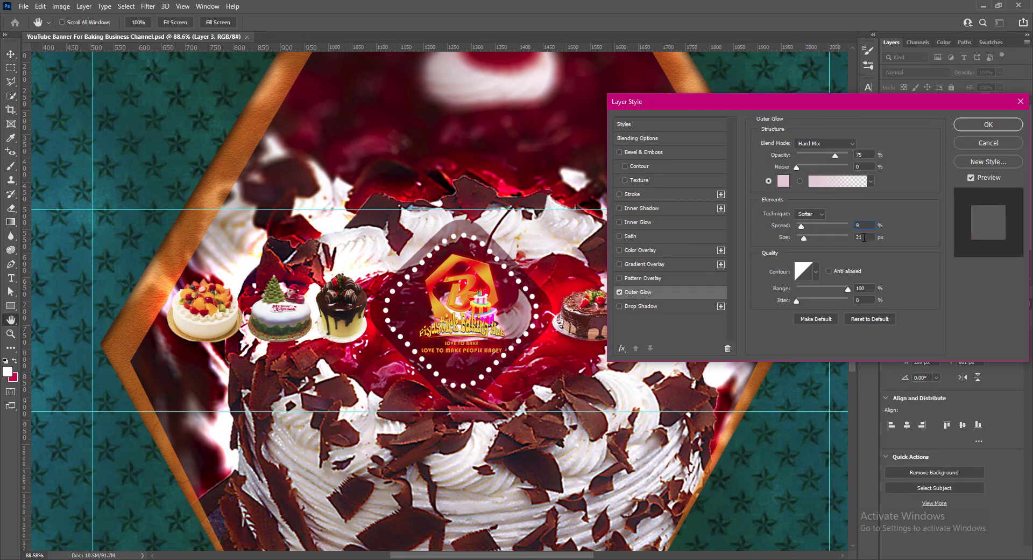
{"action": "type", "text": "3"}
Step: Reduce the logo's outer glow to a 15 px size and 51% opacity
{"action": "mouse_move", "coordinate": [864, 237]}
{"action": "left_mouse_down"}
{"action": "mouse_move", "coordinate": [847, 237]}
{"action": "mouse_move", "coordinate": [843, 226]}
{"action": "mouse_move", "coordinate": [847, 236]}
{"action": "left_mouse_up"}
{"action": "type", "text": "321"}
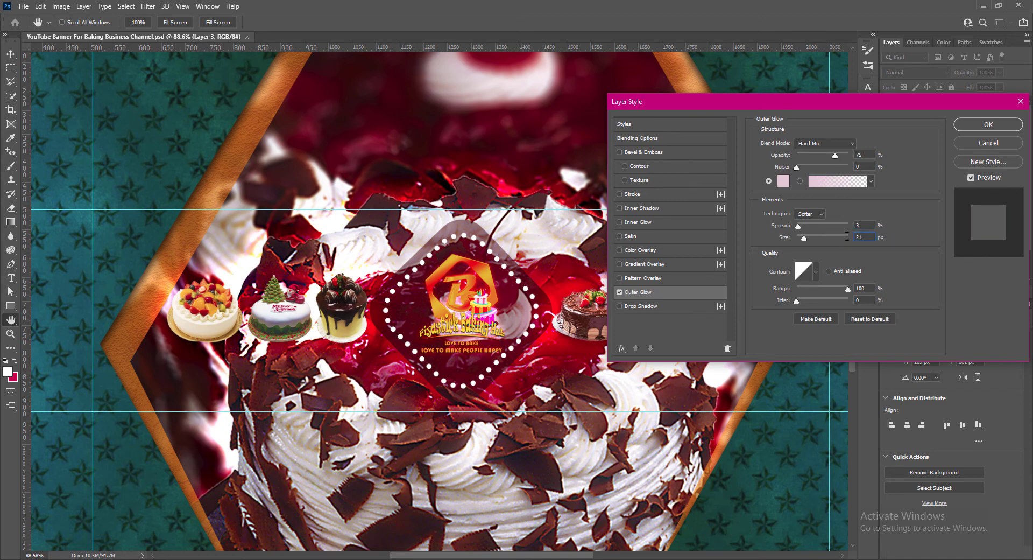
{"action": "type", "text": "15"}
{"action": "left_click_drag", "start_coordinate": [864, 155], "coordinate": [839, 157]}
{"action": "type", "text": "60"}
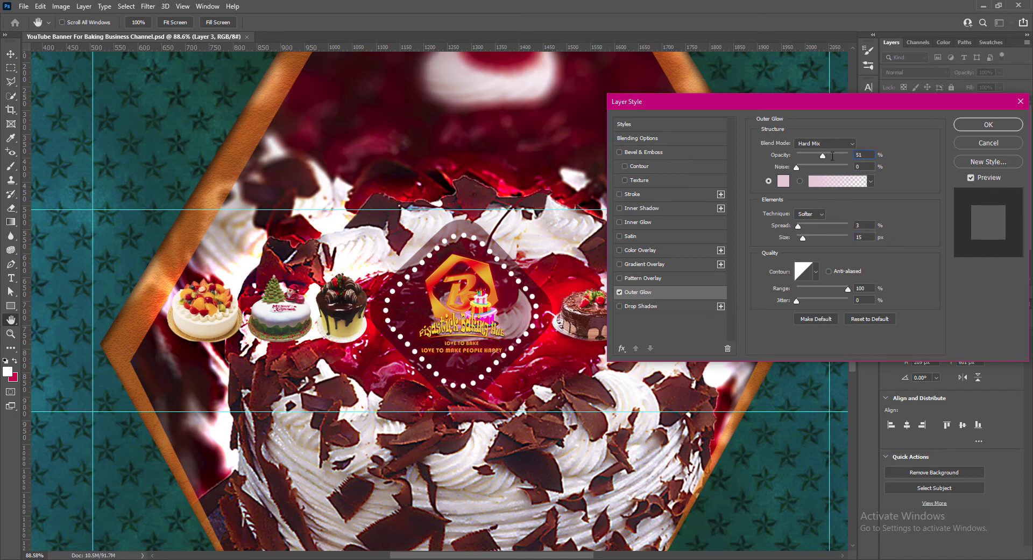
Step: Set the logo's outer glow to a 12 px size and 6% spread, apply it and save the document
{"action": "double_click", "coordinate": [862, 237]}
{"action": "type", "text": "12"}
{"action": "double_click", "coordinate": [863, 225]}
{"action": "type", "text": "6"}
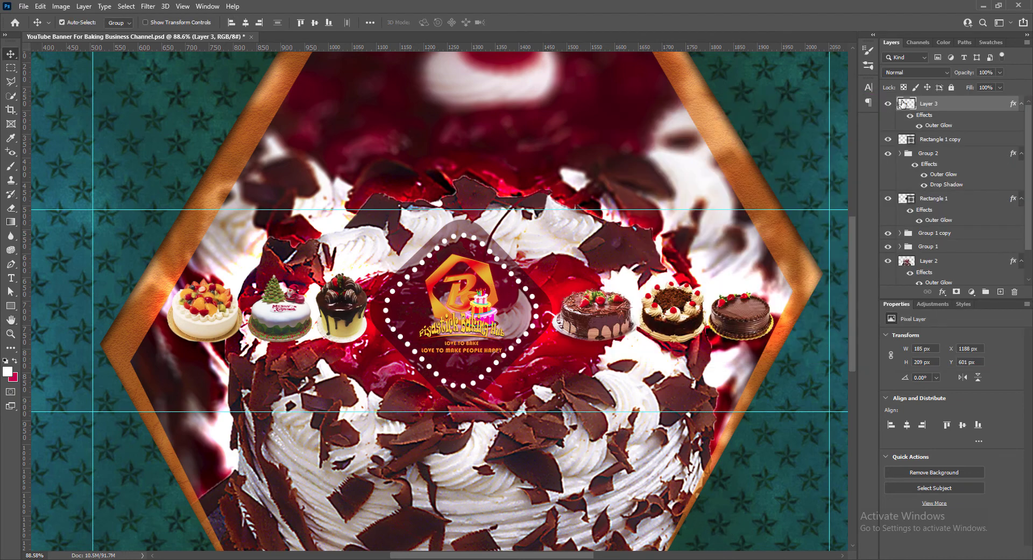
{"action": "key", "text": "Tab"}
{"action": "left_click", "coordinate": [860, 237]}
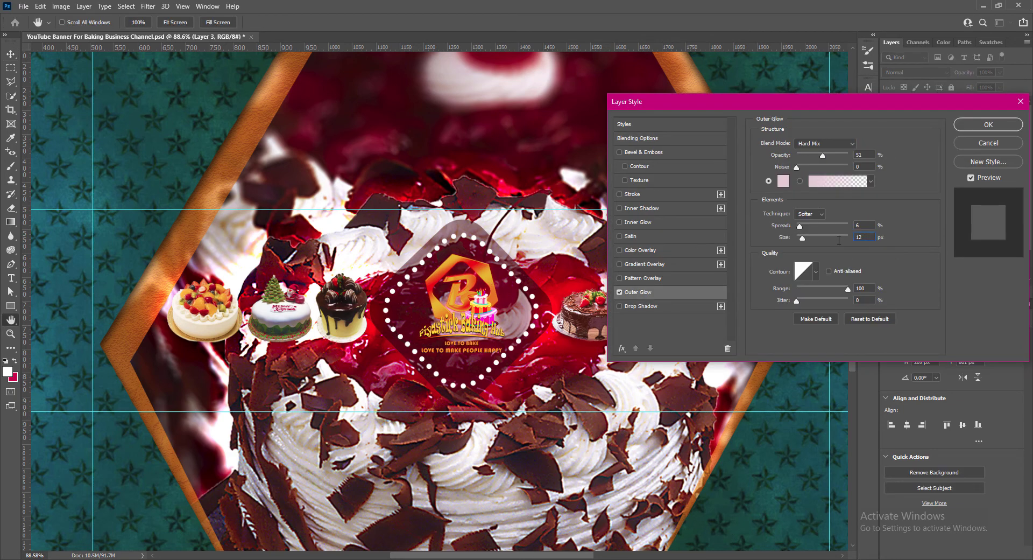
{"action": "key", "text": "ctrl+z"}
{"action": "left_click", "coordinate": [989, 125]}
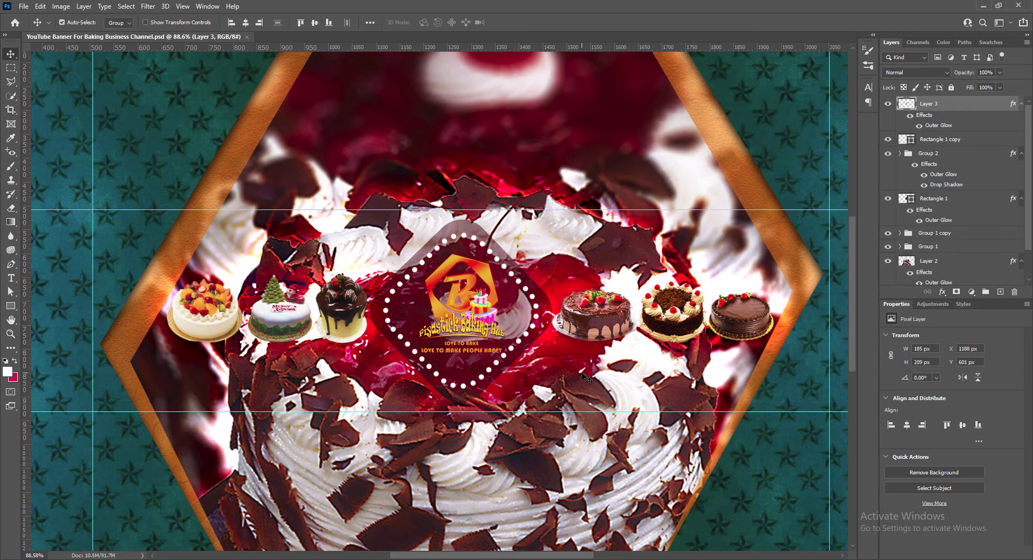
Step: Draw a white rounded rectangle about 209 by 39 px below the Christmas and drip cakes on a new layer
{"action": "left_click", "coordinate": [1000, 291]}
{"action": "key", "text": "u"}
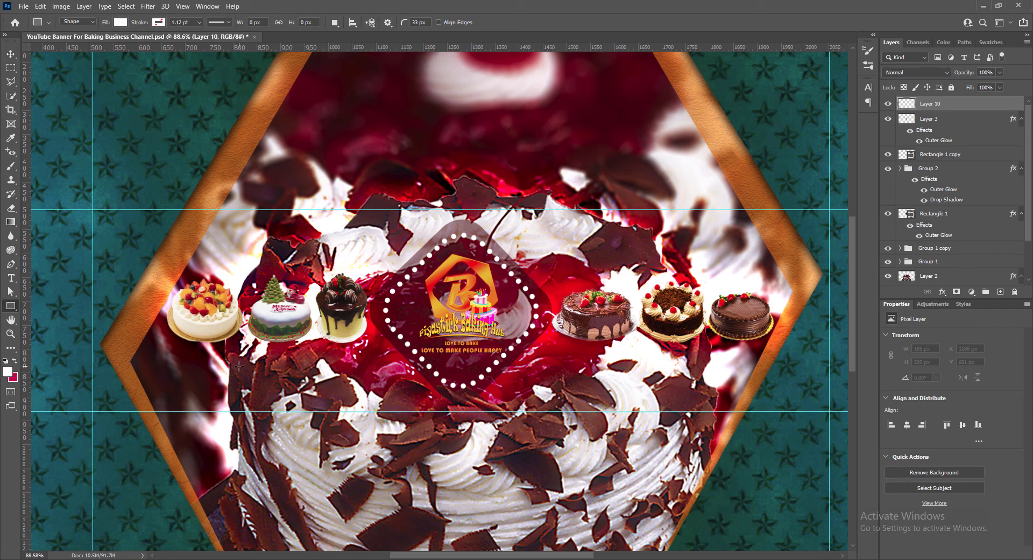
{"action": "left_click_drag", "start_coordinate": [248, 364], "coordinate": [308, 388]}
{"action": "key", "text": "v"}
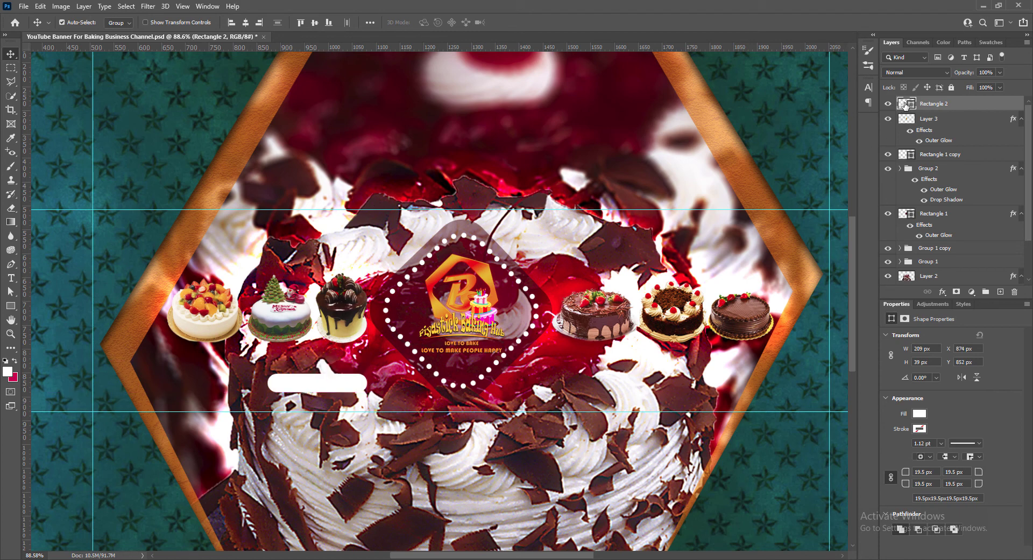
Step: Change the rounded rectangle's fill to the bright purple ae00ff
{"action": "double_click", "coordinate": [905, 105]}
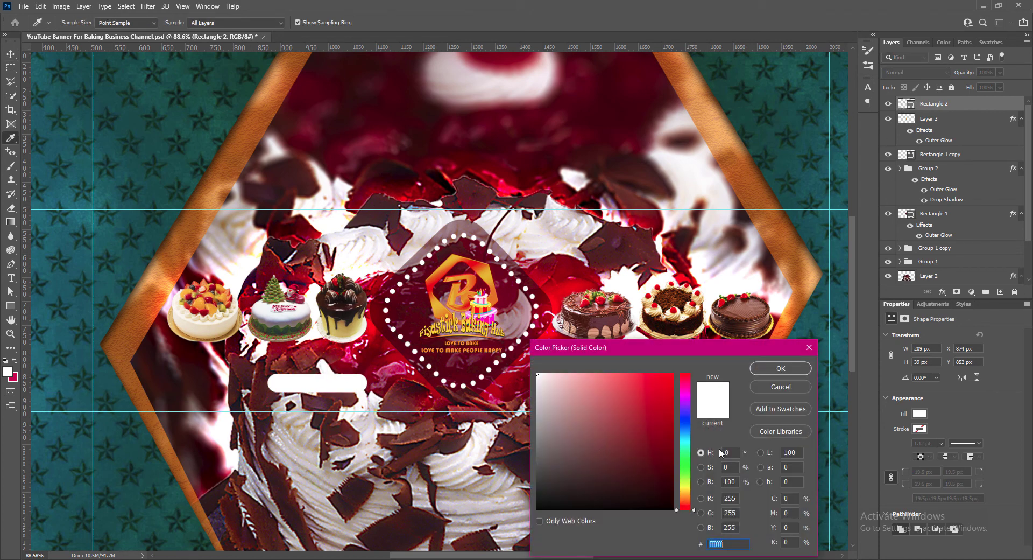
{"action": "type", "text": "026dc0"}
{"action": "left_click", "coordinate": [687, 406]}
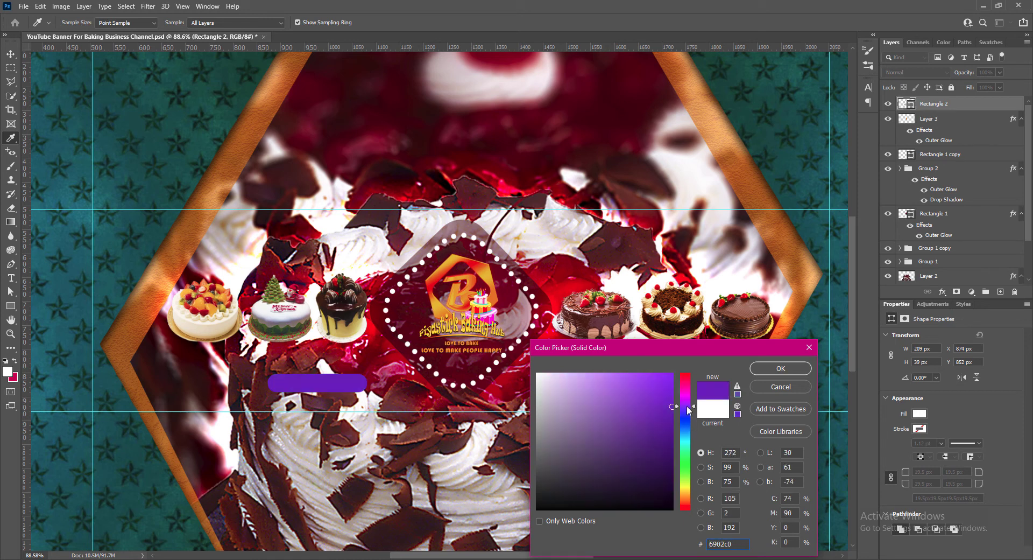
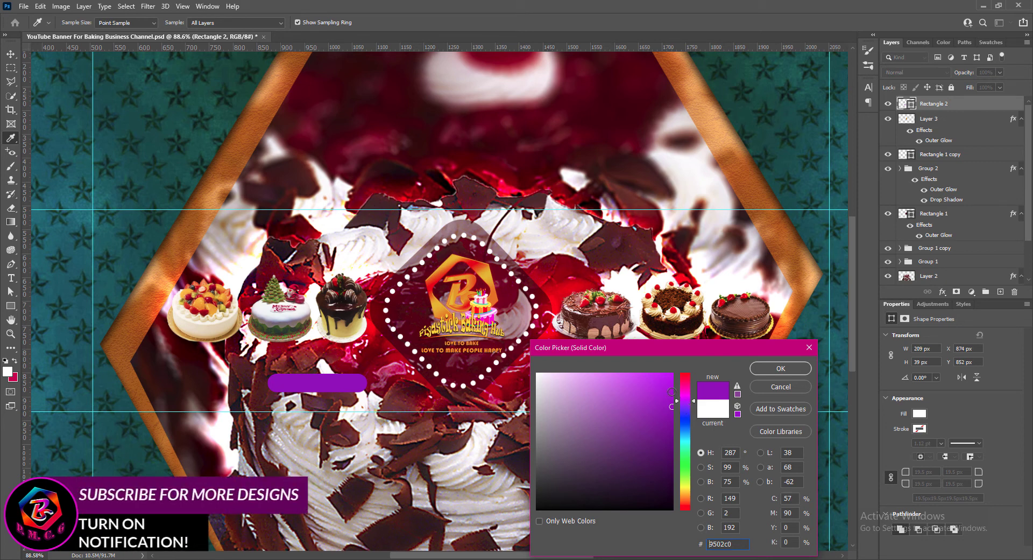
{"action": "left_click_drag", "start_coordinate": [671, 388], "coordinate": [672, 374]}
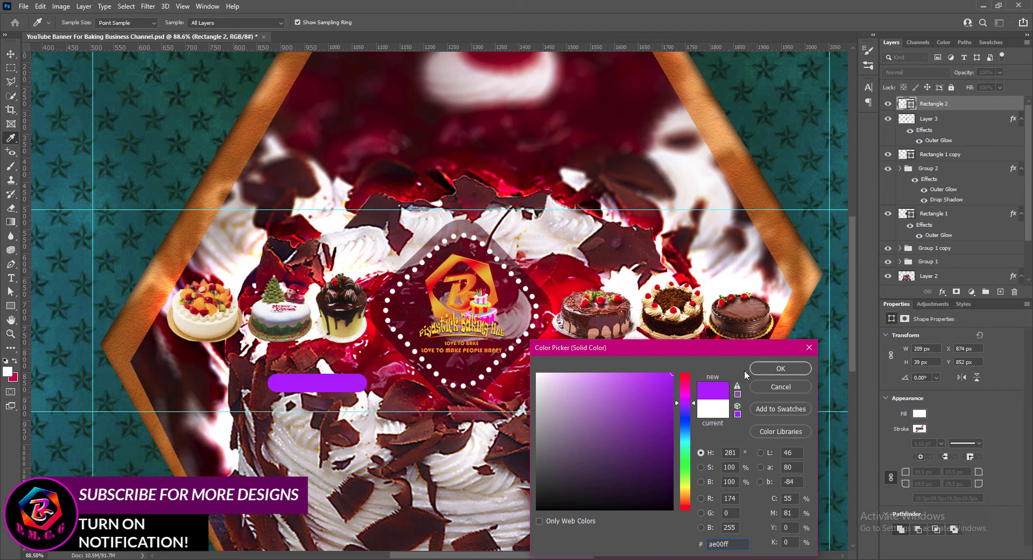
{"action": "left_click", "coordinate": [769, 367]}
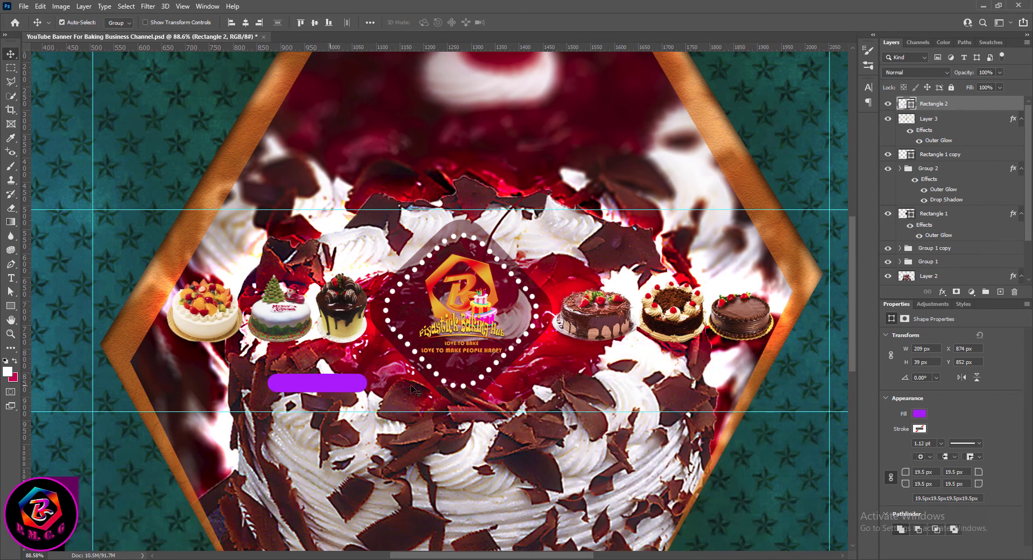
Step: Add the text "LIKE" over the purple bar on a new layer
{"action": "left_click", "coordinate": [1000, 291]}
{"action": "left_click", "coordinate": [10, 278]}
{"action": "left_click", "coordinate": [297, 386]}
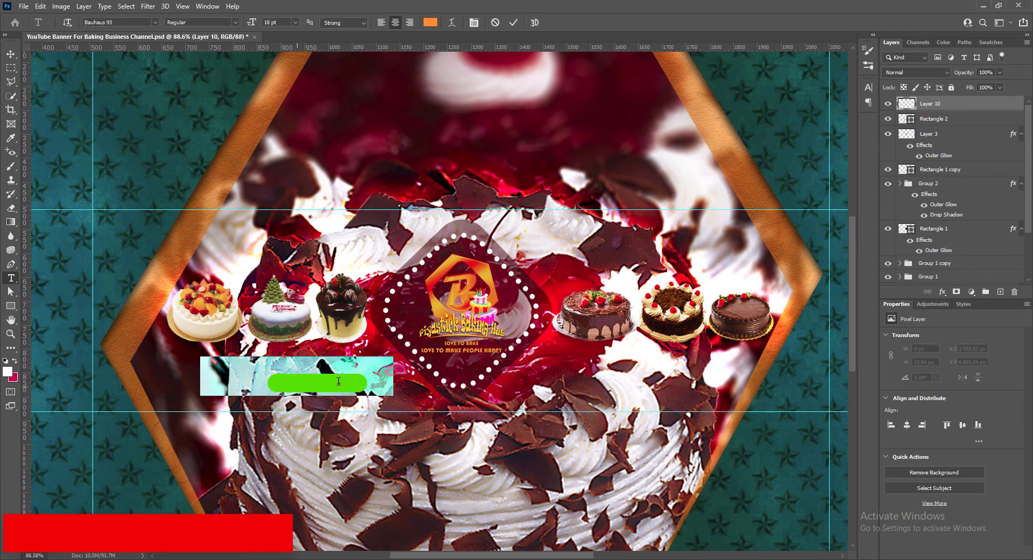
{"action": "type", "text": "LIKE"}
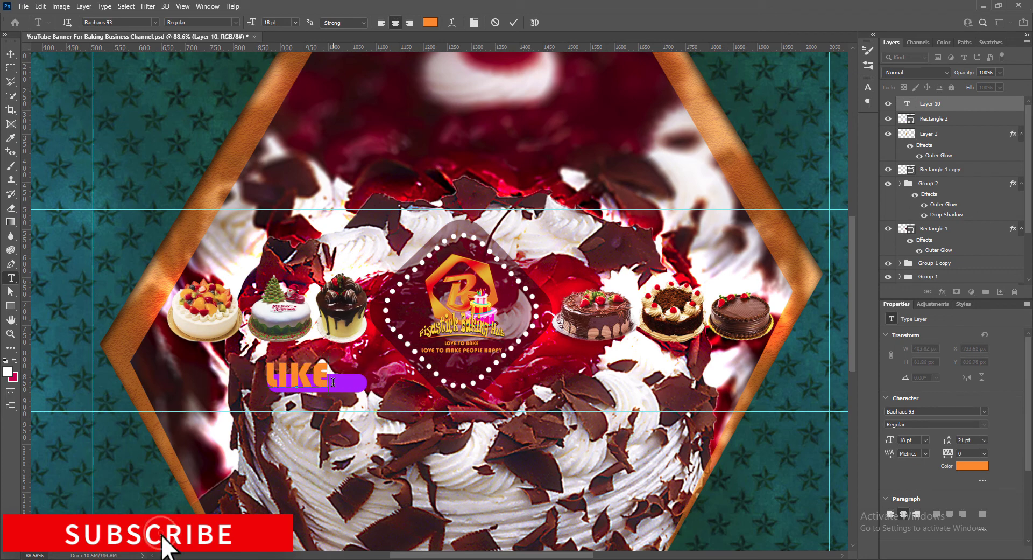
Step: Set the LIKE text's font to Berlin Sans FB Demi and its color to white
{"action": "left_click_drag", "start_coordinate": [267, 375], "coordinate": [332, 375]}
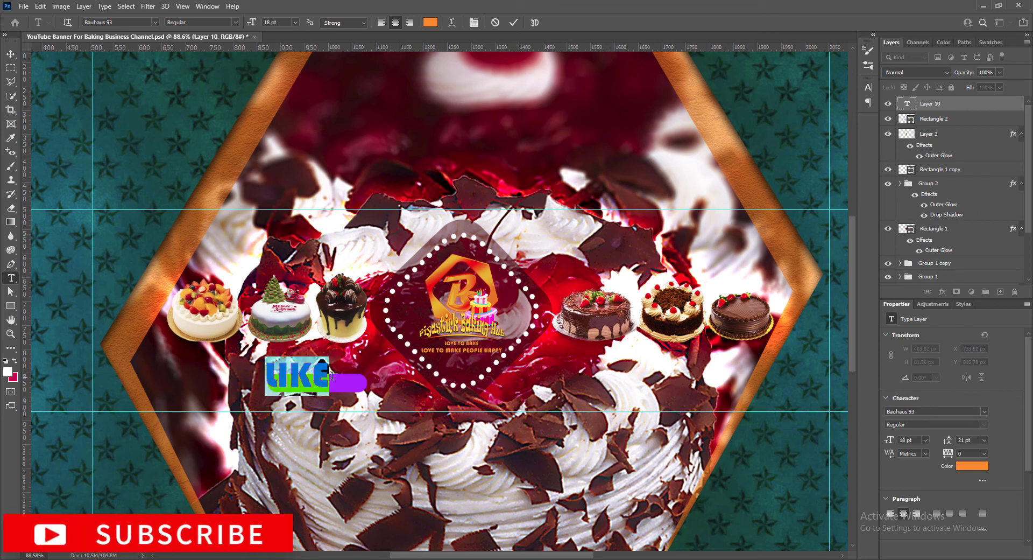
{"action": "left_click", "coordinate": [155, 22]}
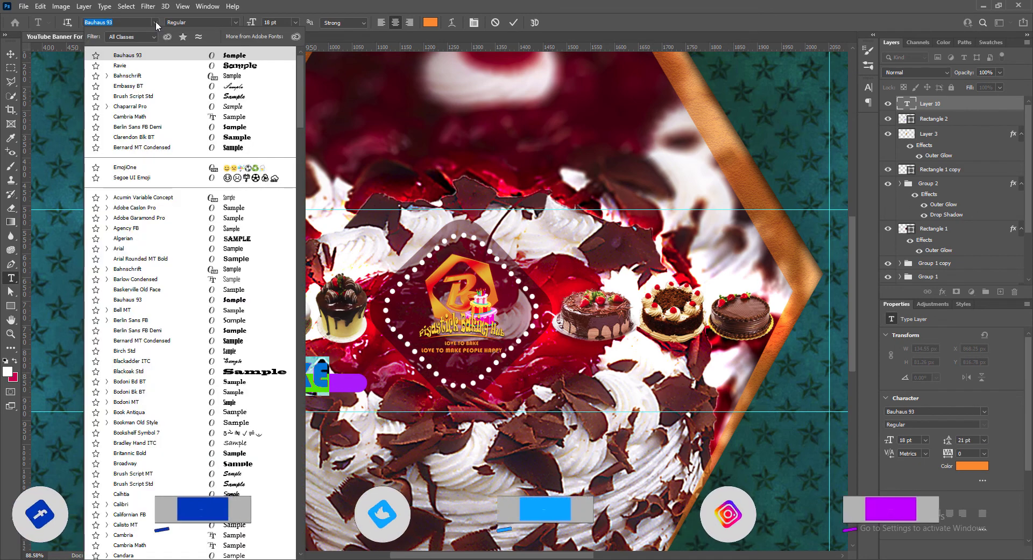
{"action": "left_click", "coordinate": [137, 126]}
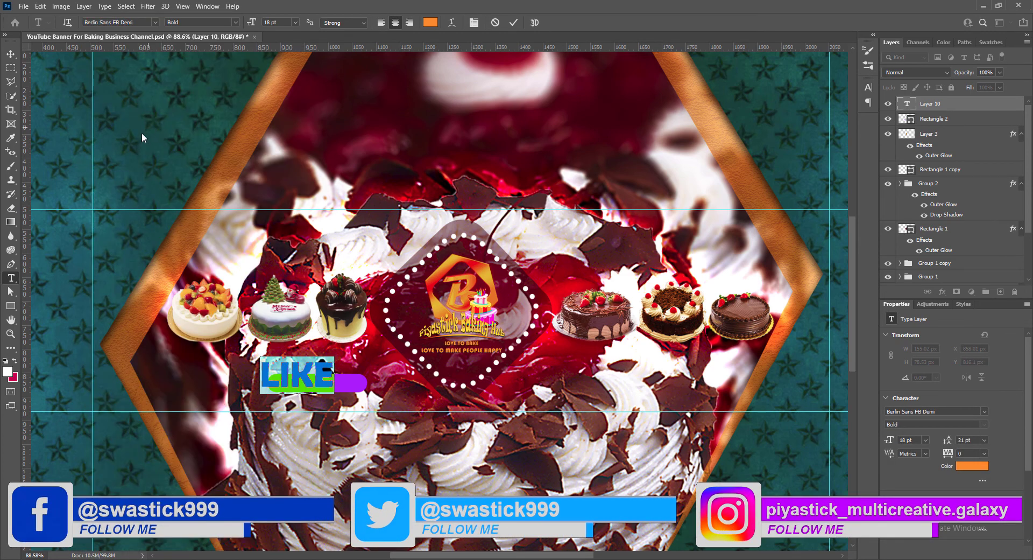
{"action": "left_click", "coordinate": [429, 22]}
{"action": "left_click", "coordinate": [538, 373]}
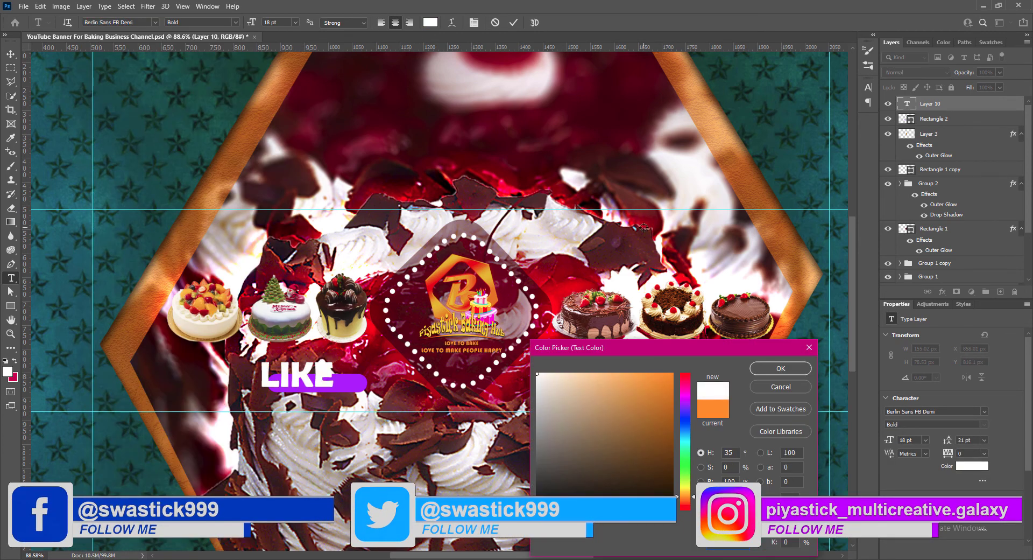
{"action": "left_click", "coordinate": [766, 373]}
Step: Reduce the LIKE text to 10 pt and center it on the purple bar
{"action": "left_click", "coordinate": [295, 22]}
{"action": "left_click", "coordinate": [282, 86]}
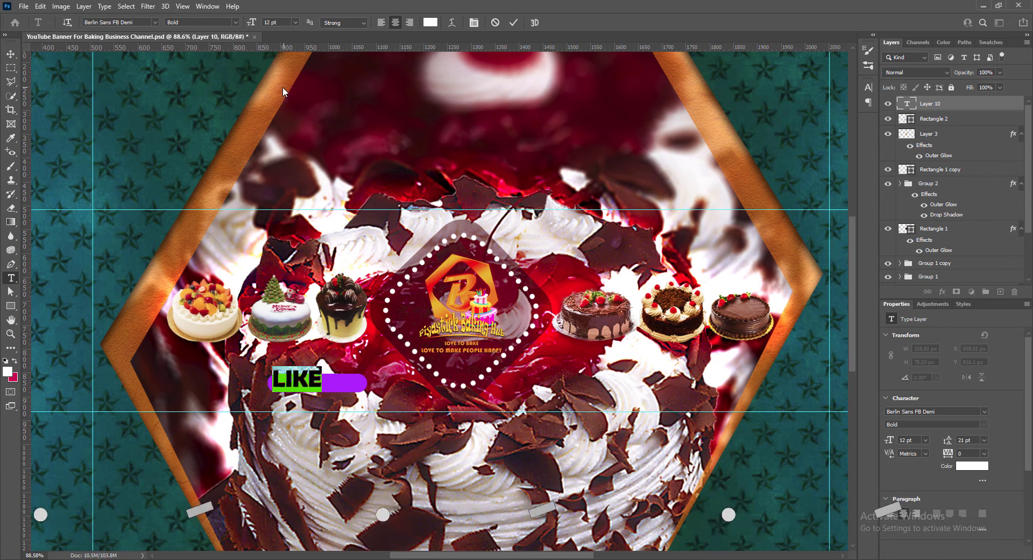
{"action": "left_click", "coordinate": [295, 22]}
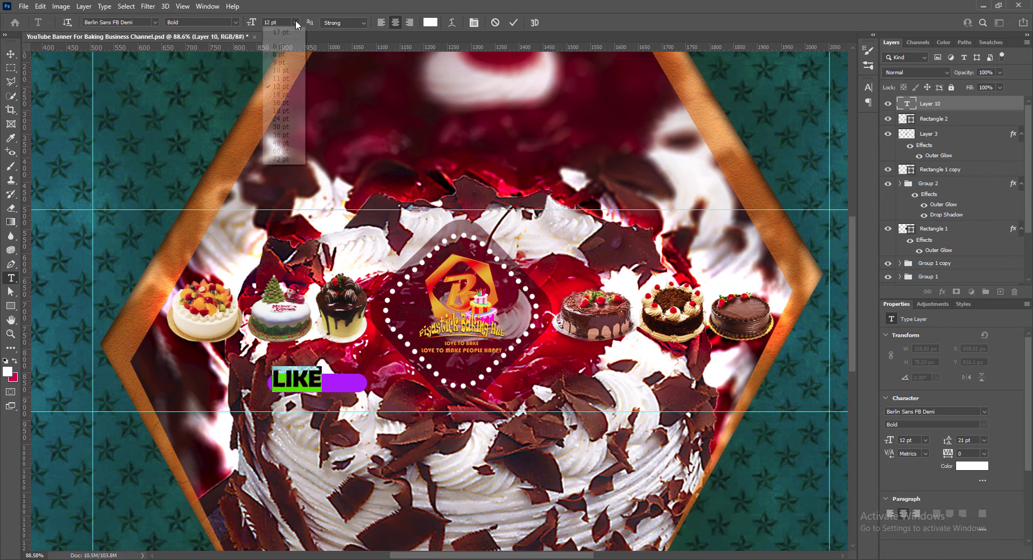
{"action": "left_click", "coordinate": [286, 69]}
{"action": "left_click", "coordinate": [514, 24]}
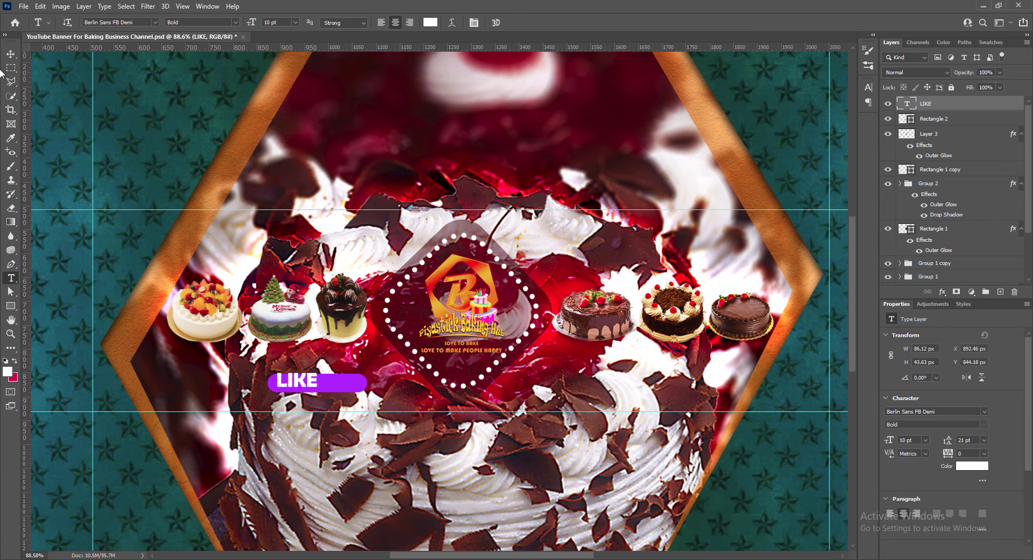
{"action": "key", "text": "v"}
{"action": "left_click_drag", "start_coordinate": [311, 386], "coordinate": [328, 387]}
{"action": "key", "text": "Up"}
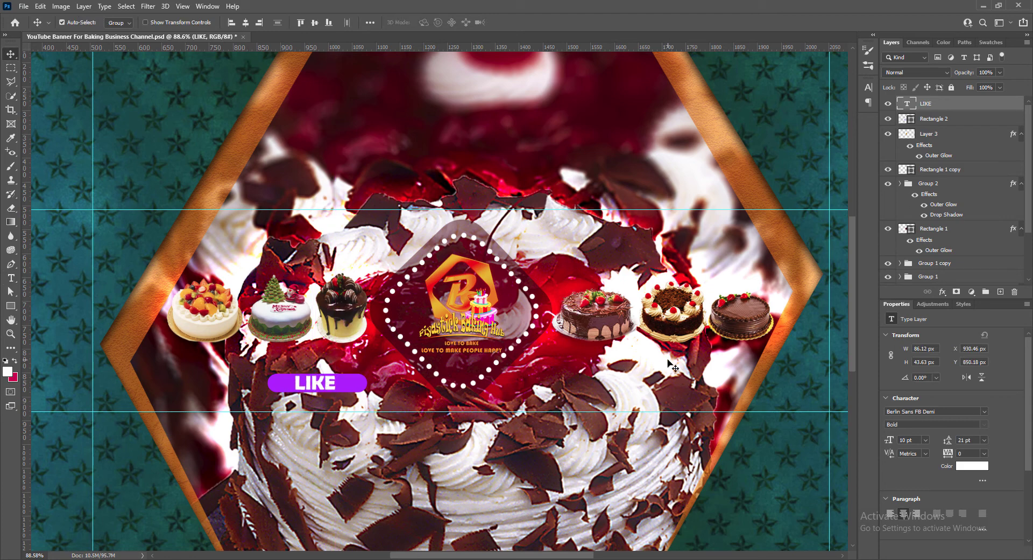
Step: Set the LIKE text's tracking to 75 and its size to 9 pt
{"action": "double_click", "coordinate": [327, 382]}
{"action": "left_click", "coordinate": [868, 87]}
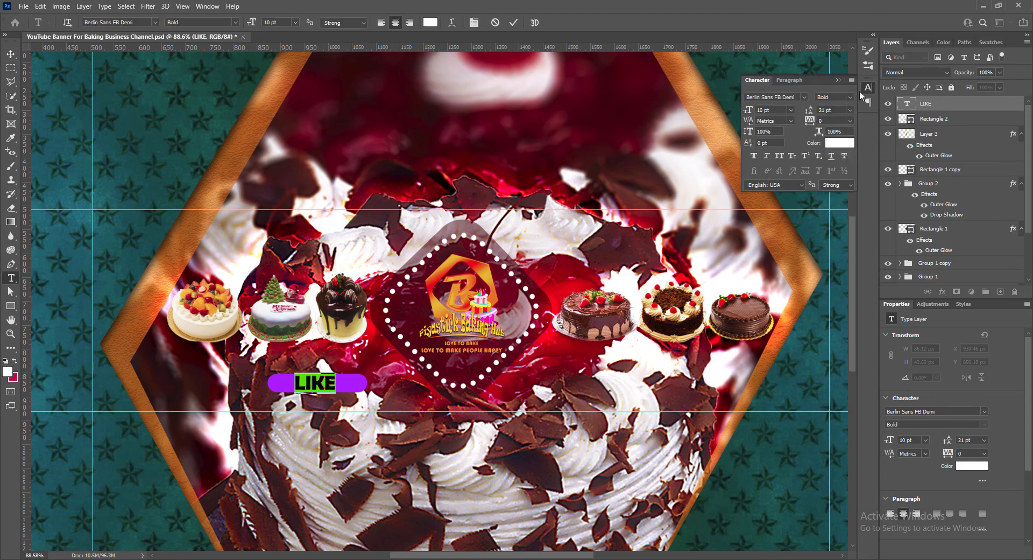
{"action": "left_click", "coordinate": [850, 121]}
{"action": "left_click", "coordinate": [841, 232]}
{"action": "left_click", "coordinate": [790, 110]}
{"action": "left_click", "coordinate": [772, 139]}
{"action": "key", "text": "ctrl+Return"}
{"action": "key", "text": "v"}
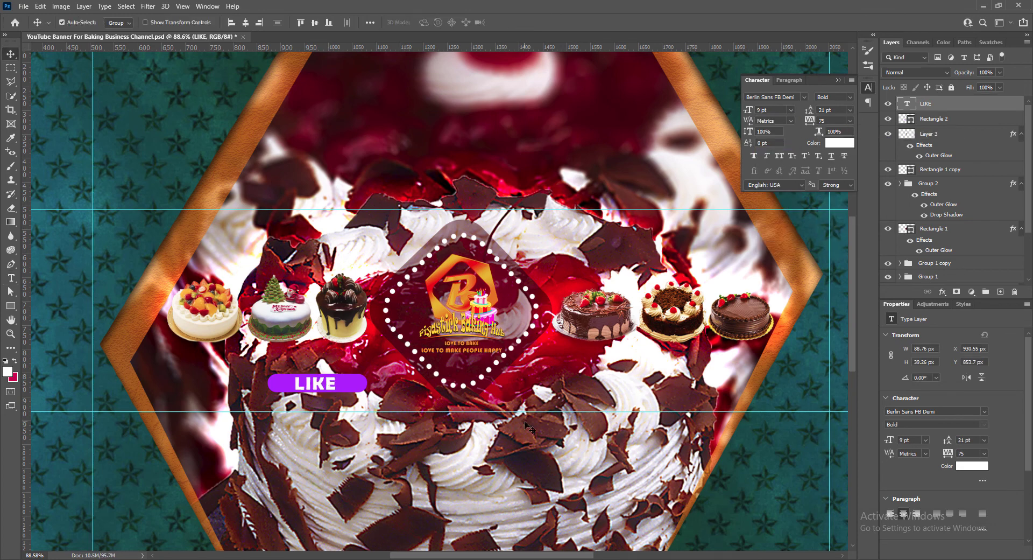
Step: Add a drop shadow to the LIKE text with 75% opacity, 3 px distance, 6% spread and 3 px size
{"action": "right_click", "coordinate": [894, 104]}
{"action": "left_click", "coordinate": [914, 107]}
{"action": "left_click_drag", "start_coordinate": [806, 216], "coordinate": [798, 191]}
{"action": "left_click_drag", "start_coordinate": [822, 159], "coordinate": [835, 158]}
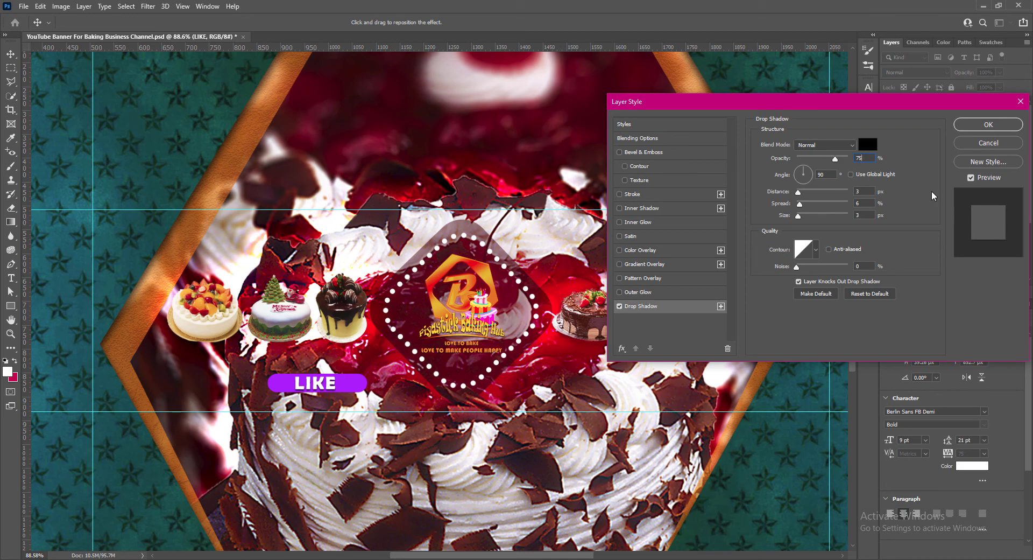
{"action": "left_click", "coordinate": [989, 125]}
Step: Add a drop shadow with 3 px distance, 6% spread and 3 px size to the purple bar, and nudge the LIKE text slightly right
{"action": "double_click", "coordinate": [968, 139]}
{"action": "left_click", "coordinate": [641, 306]}
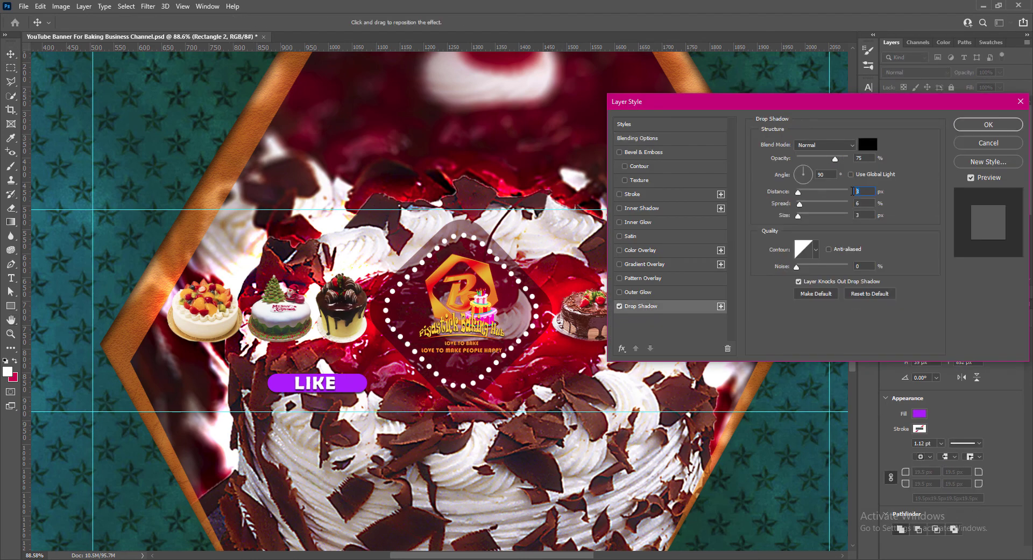
{"action": "left_click", "coordinate": [988, 124]}
{"action": "left_click", "coordinate": [331, 386]}
{"action": "key", "text": "Right"}
{"action": "key", "text": "Right"}
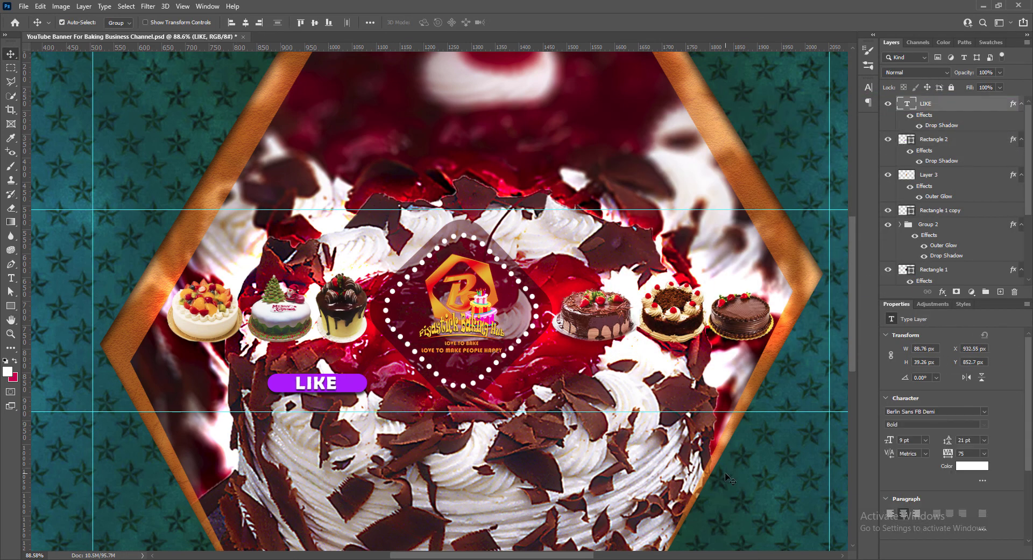
{"action": "key", "text": "Right"}
Step: Duplicate the purple bar with its LIKE text and place the copy below the chocolate cakes right of the logo
{"action": "left_click", "coordinate": [350, 387]}
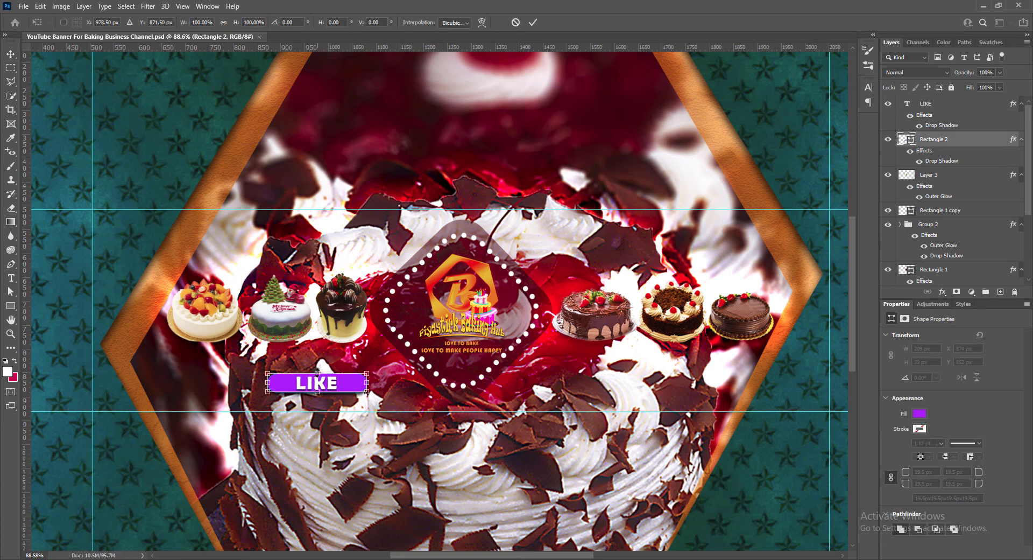
{"action": "left_click", "coordinate": [347, 389], "text": "shift"}
{"action": "left_click_drag", "start_coordinate": [347, 388], "coordinate": [628, 387]}
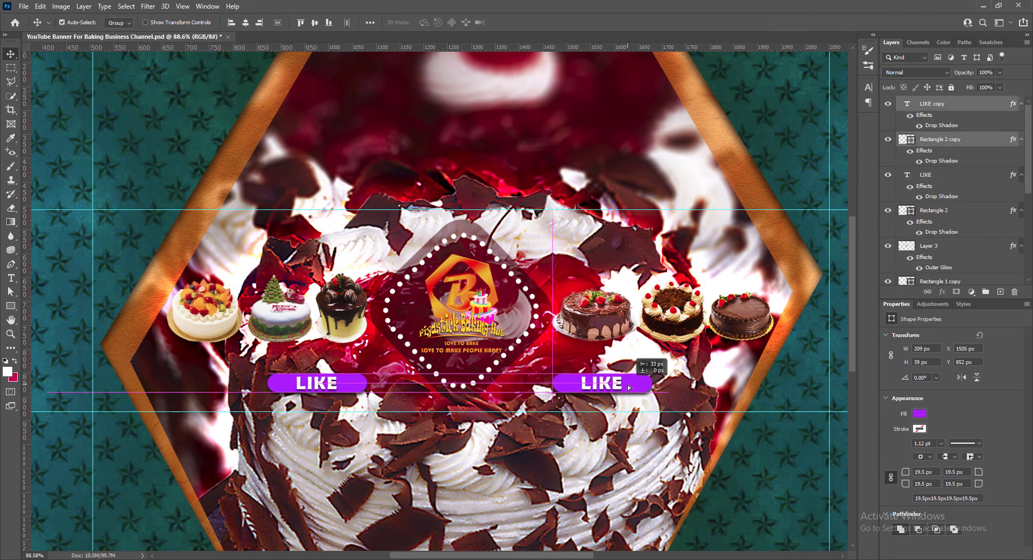
Step: Change the duplicated bar's fill color to crimson red
{"action": "left_click", "coordinate": [942, 138]}
{"action": "scroll", "coordinate": [941, 161], "scroll_direction": "down", "scroll_amount": 1}
{"action": "double_click", "coordinate": [906, 103]}
{"action": "type", "text": "ff007e"}
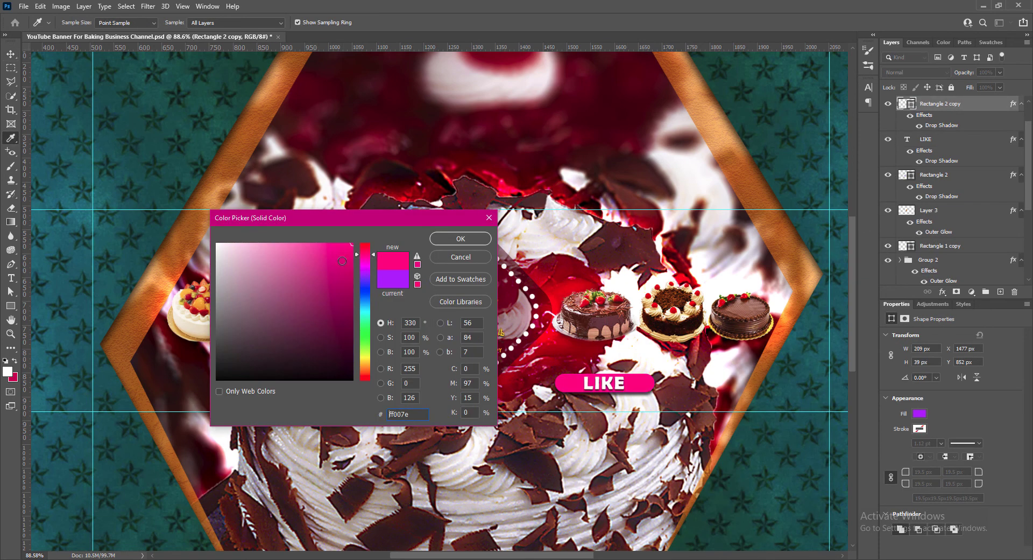
{"action": "left_click", "coordinate": [365, 249]}
{"action": "mouse_move", "coordinate": [349, 254]}
{"action": "left_mouse_down"}
{"action": "mouse_move", "coordinate": [354, 263]}
{"action": "mouse_move", "coordinate": [373, 237]}
{"action": "mouse_move", "coordinate": [353, 260]}
{"action": "left_mouse_up"}
{"action": "left_click", "coordinate": [460, 239]}
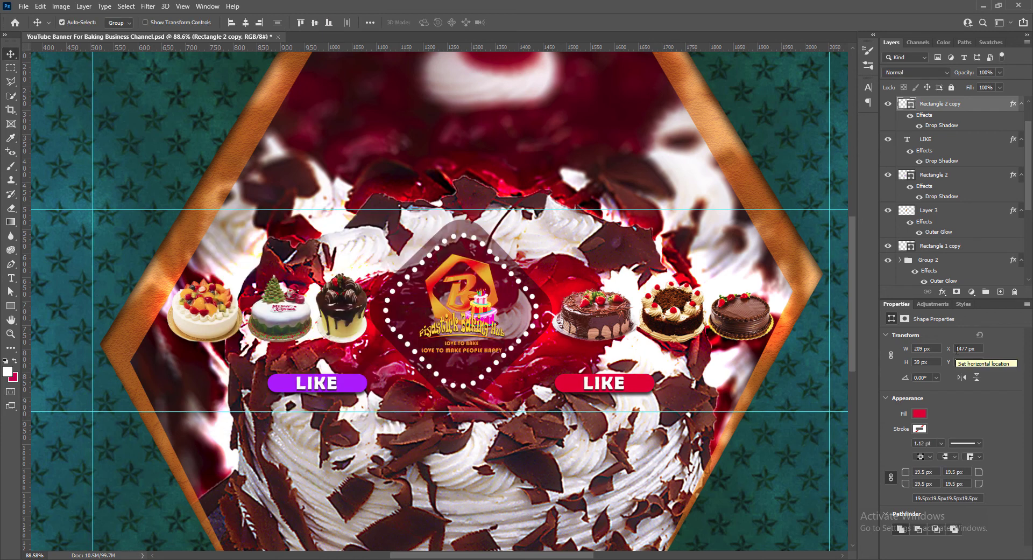
Step: Replace the text on the red bar with "SUBSCRIBE" and reduce it to 8 pt
{"action": "key", "text": "t"}
{"action": "double_click", "coordinate": [604, 383]}
{"action": "type", "text": "SUBSCRIBE"}
{"action": "key", "text": "ctrl+a"}
{"action": "left_click", "coordinate": [295, 22]}
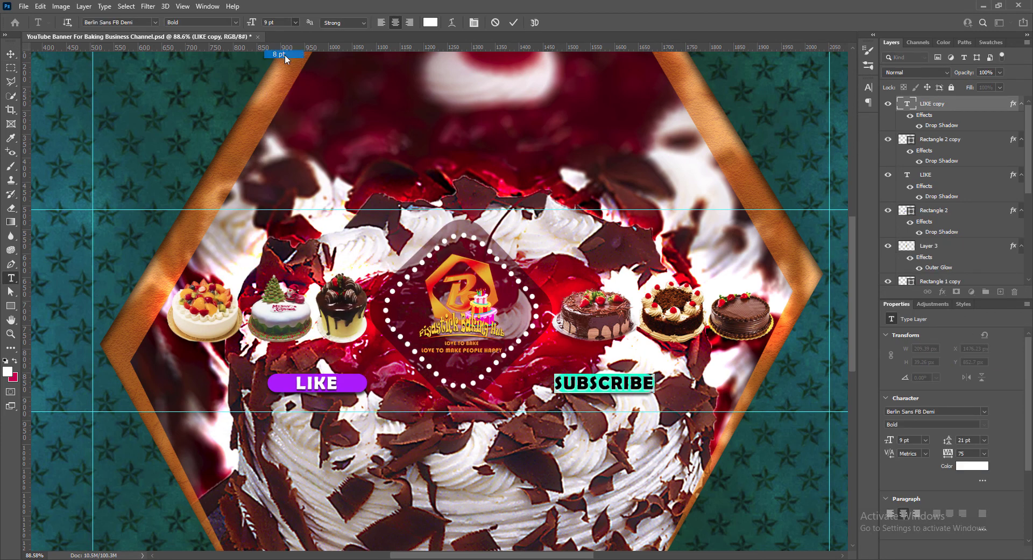
{"action": "left_click", "coordinate": [285, 54]}
Step: Set the SUBSCRIBE text's tracking to 0, keep its size at 8 pt and commit the text
{"action": "left_click", "coordinate": [868, 87]}
{"action": "left_click", "coordinate": [850, 120]}
{"action": "left_click", "coordinate": [832, 185]}
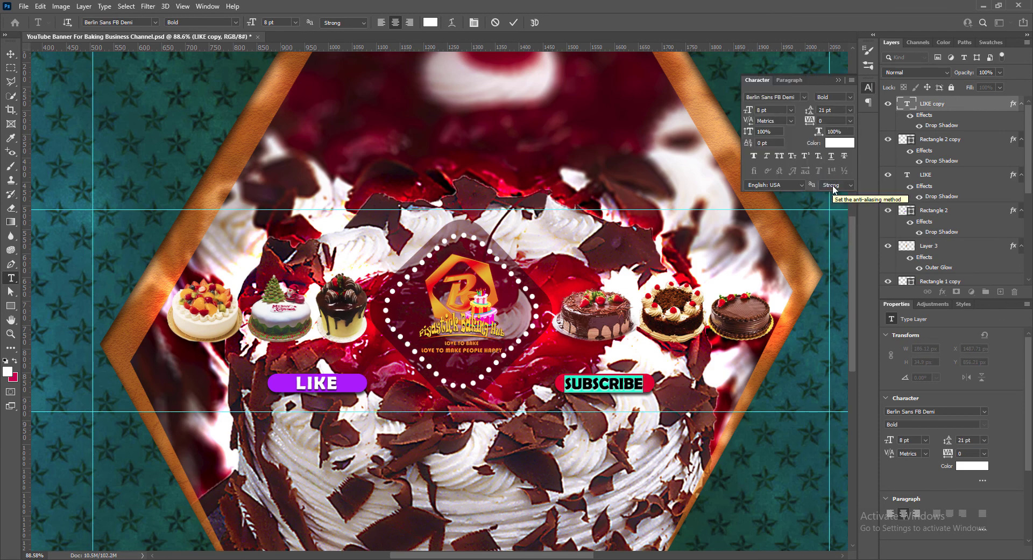
{"action": "left_click", "coordinate": [790, 110]}
{"action": "left_click", "coordinate": [774, 139]}
{"action": "left_click", "coordinate": [514, 23]}
{"action": "key", "text": "v"}
{"action": "left_click", "coordinate": [790, 110]}
{"action": "left_click", "coordinate": [775, 129]}
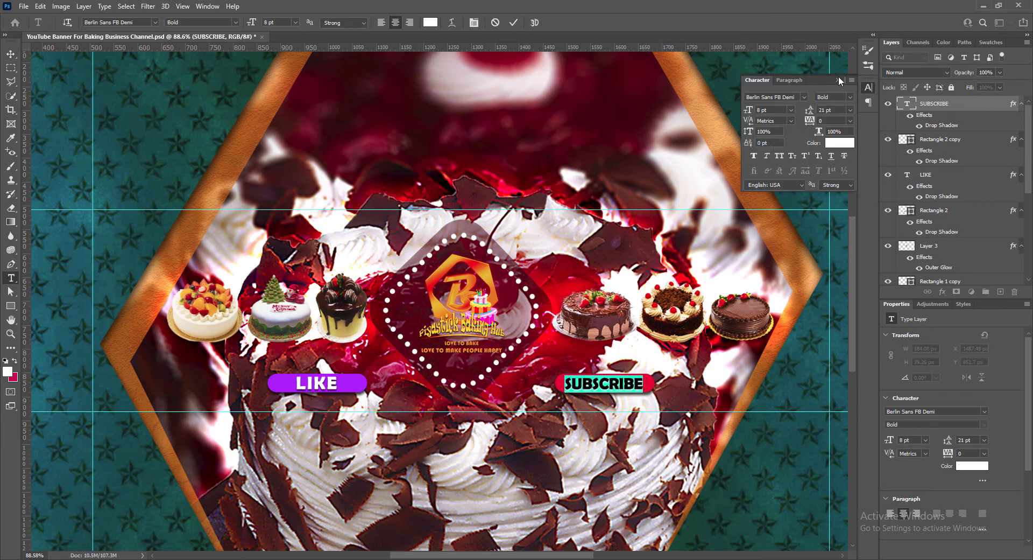
{"action": "left_click", "coordinate": [868, 87]}
Step: Nudge the SUBSCRIBE text to center it on the red bar and save the document
{"action": "key", "text": "Up"}
{"action": "key", "text": "Up"}
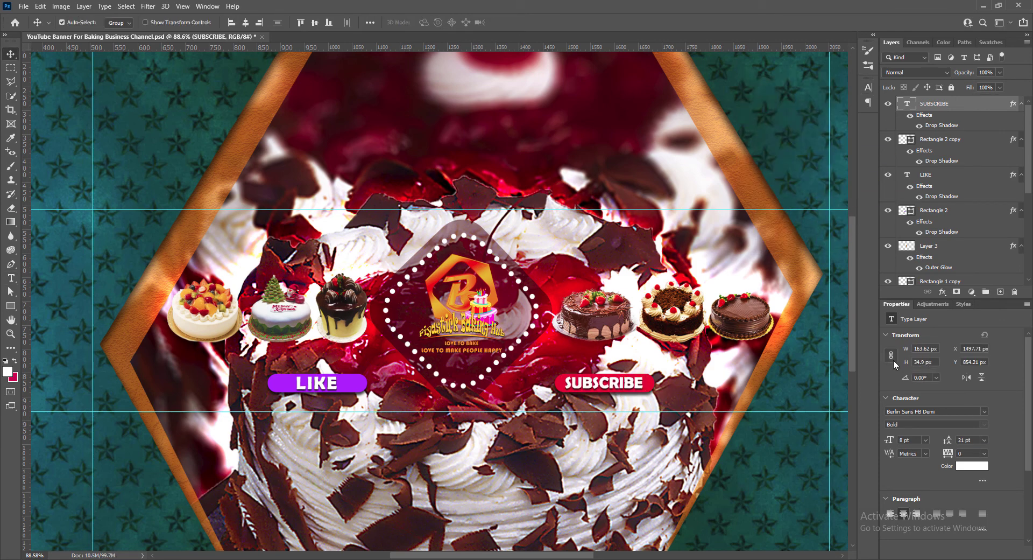
{"action": "key", "text": "Right"}
{"action": "key", "text": "Left"}
{"action": "key", "text": "ctrl+s"}
Step: Apply a 3 px Field Blur to the large background cake on Layer 2 and save the document
{"action": "left_click", "coordinate": [700, 353]}
{"action": "left_click", "coordinate": [148, 6]}
{"action": "mouse_move", "coordinate": [190, 147]}
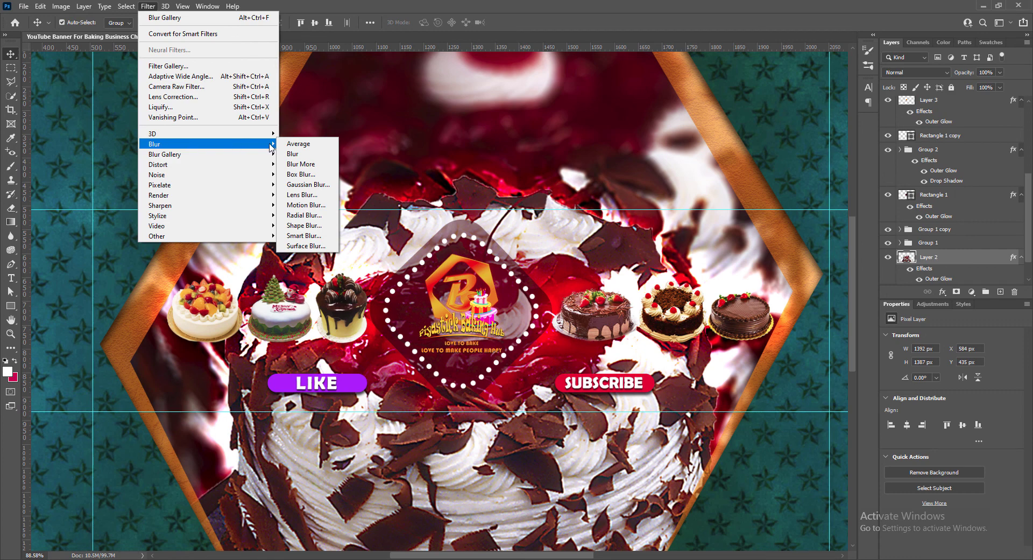
{"action": "mouse_move", "coordinate": [259, 154]}
{"action": "left_click", "coordinate": [301, 153]}
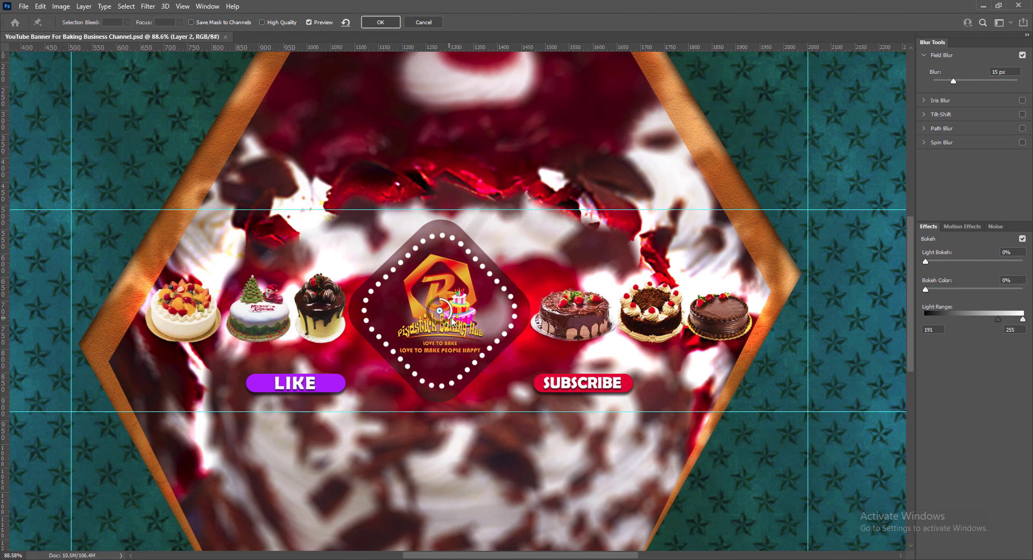
{"action": "left_click_drag", "start_coordinate": [450, 321], "coordinate": [452, 309]}
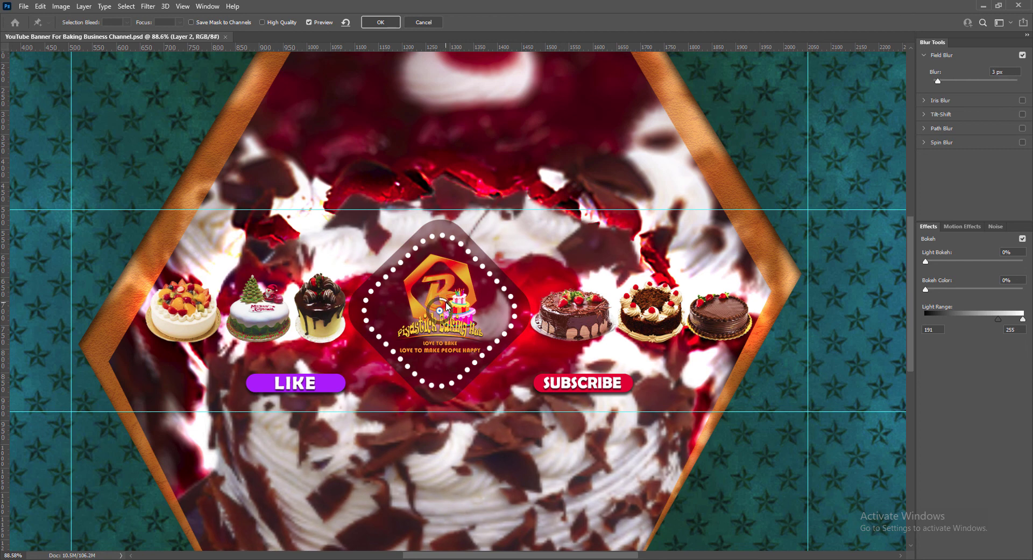
{"action": "left_click", "coordinate": [371, 19]}
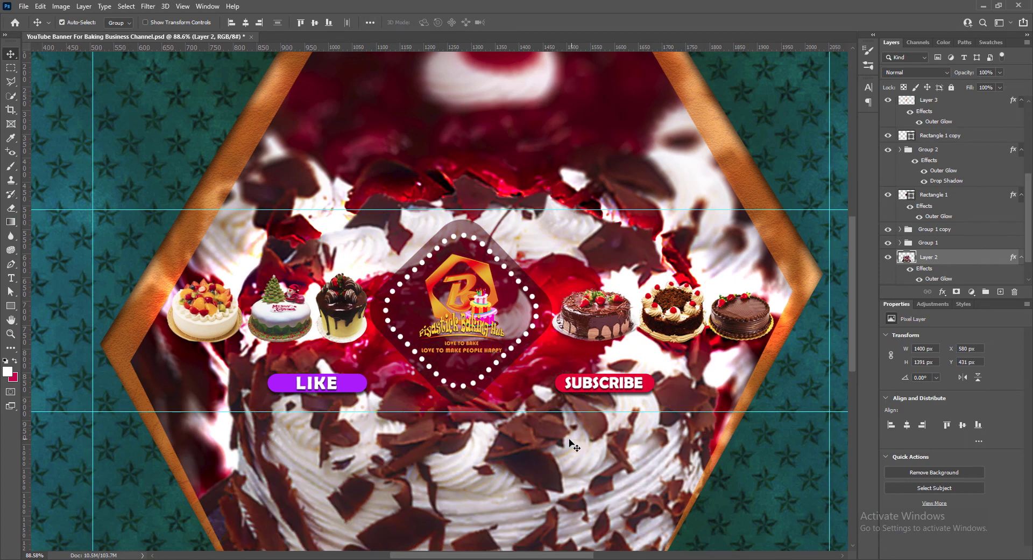
{"action": "key", "text": "ctrl+s"}
{"action": "scroll", "coordinate": [574, 446], "scroll_direction": "up", "scroll_amount": 1}
{"action": "scroll", "coordinate": [619, 436], "scroll_direction": "down", "scroll_amount": 5}
{"action": "scroll", "coordinate": [673, 428], "scroll_direction": "up", "scroll_amount": 3}
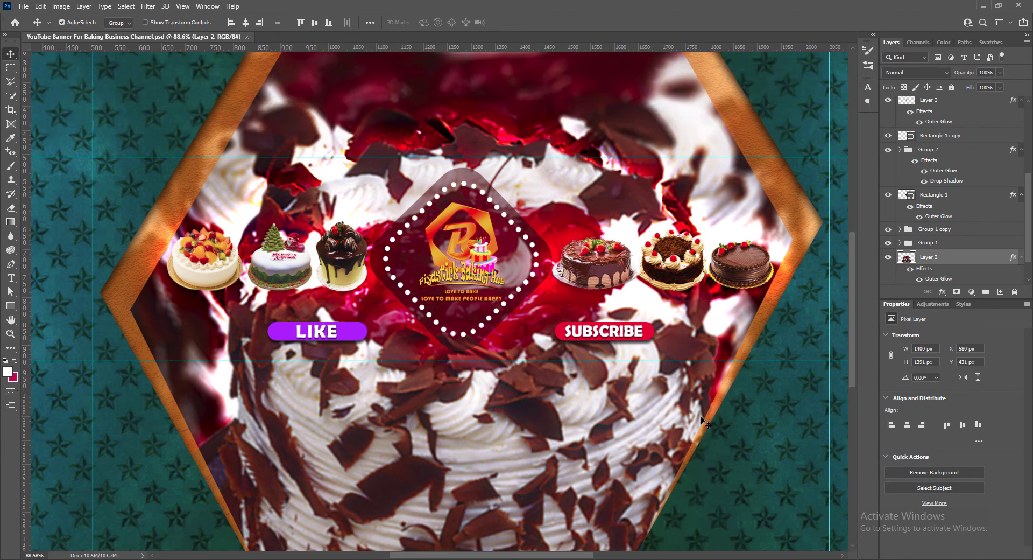
{"action": "scroll", "coordinate": [705, 423], "scroll_direction": "up", "scroll_amount": 2}
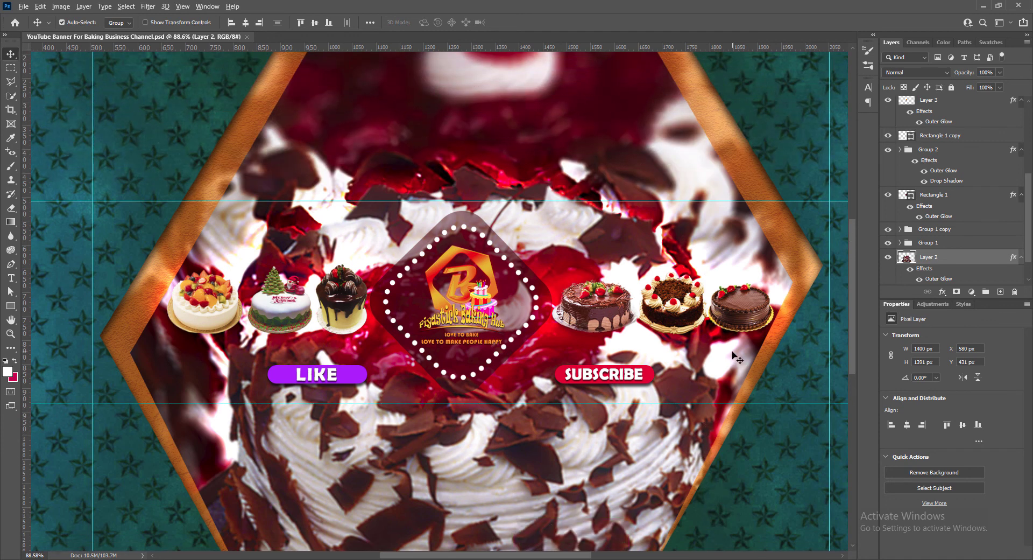
Step: Shift the hue of the left star pattern, Layer 1 in Group 1, by +92 to turn it purple
{"action": "scroll", "coordinate": [734, 355], "scroll_direction": "down", "scroll_amount": 1}
{"action": "scroll", "coordinate": [563, 557], "scroll_direction": "right", "scroll_amount": 2}
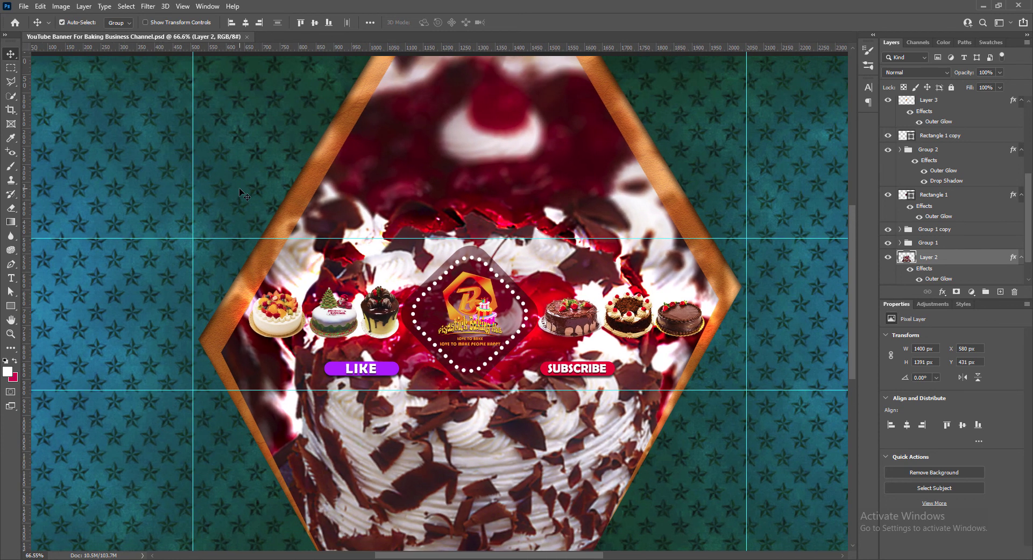
{"action": "left_click", "coordinate": [914, 243]}
{"action": "left_click", "coordinate": [899, 242]}
{"action": "left_click", "coordinate": [942, 258]}
{"action": "left_click", "coordinate": [62, 6]}
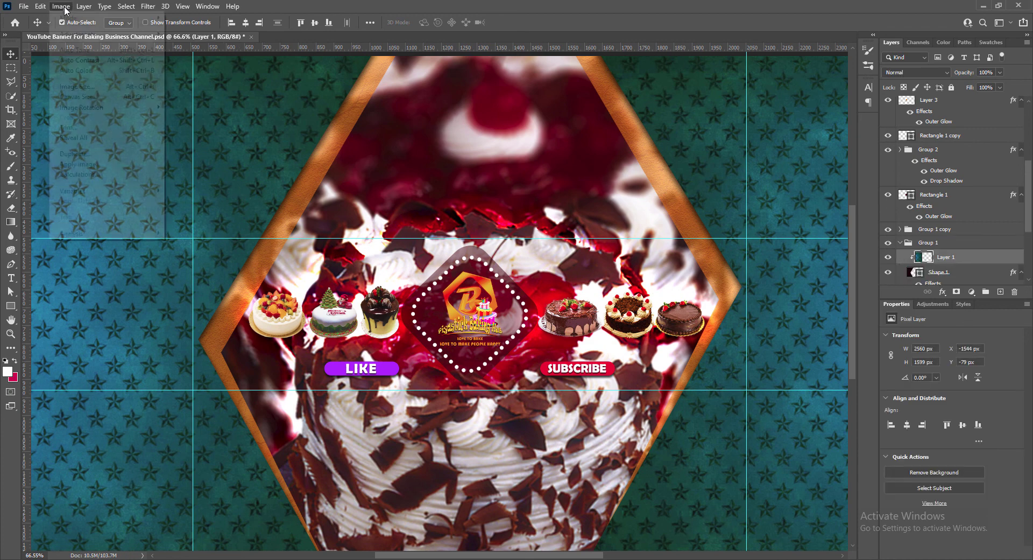
{"action": "mouse_move", "coordinate": [81, 33]}
{"action": "left_click", "coordinate": [215, 83]}
{"action": "left_click_drag", "start_coordinate": [660, 150], "coordinate": [695, 154]}
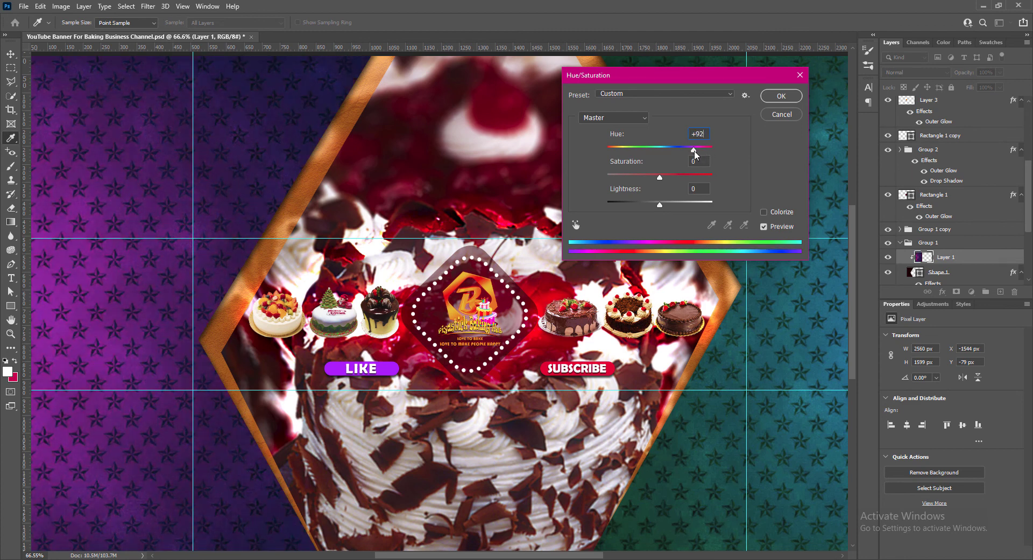
{"action": "left_click", "coordinate": [780, 95]}
{"action": "key", "text": "v"}
Step: Shift the hue of the right star pattern, Layer 1 copy in Group 1 copy, by +92 and save the document
{"action": "left_click", "coordinate": [899, 230]}
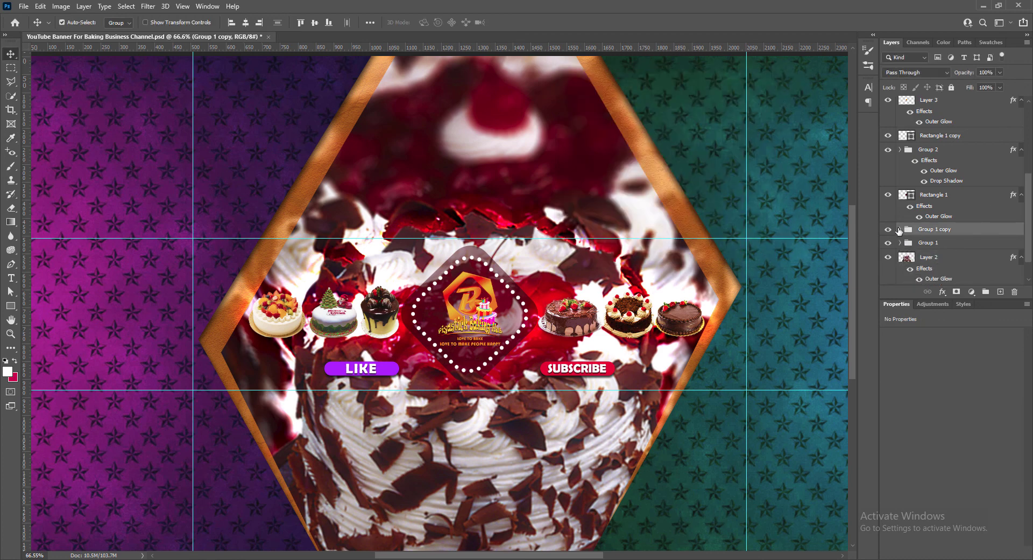
{"action": "left_click", "coordinate": [900, 229]}
{"action": "left_click", "coordinate": [951, 244]}
{"action": "left_click", "coordinate": [61, 6]}
{"action": "mouse_move", "coordinate": [76, 35]}
{"action": "left_click", "coordinate": [196, 90]}
{"action": "type", "text": "92"}
{"action": "key", "text": "Return"}
{"action": "key", "text": "ctrl+s"}
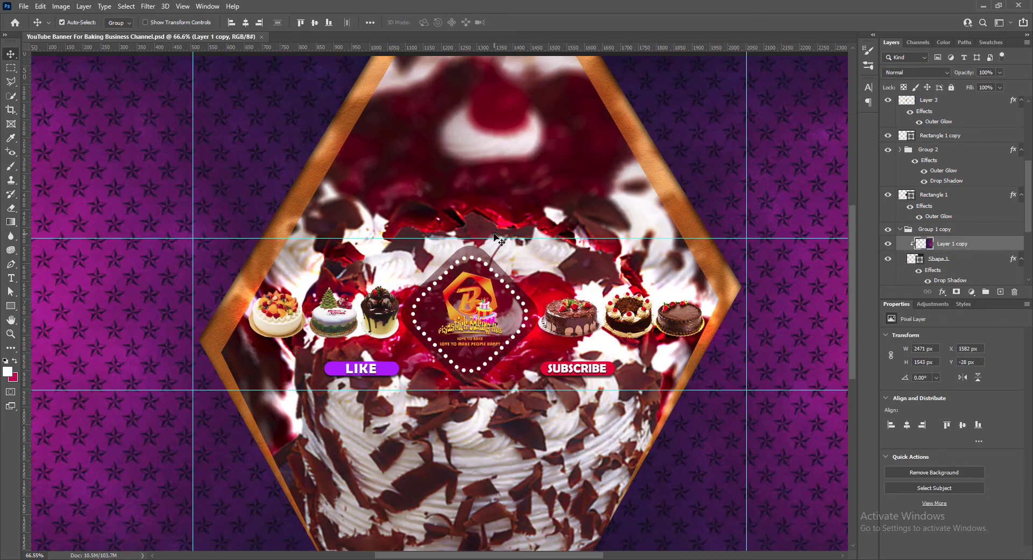
{"action": "key", "text": "ctrl+0"}
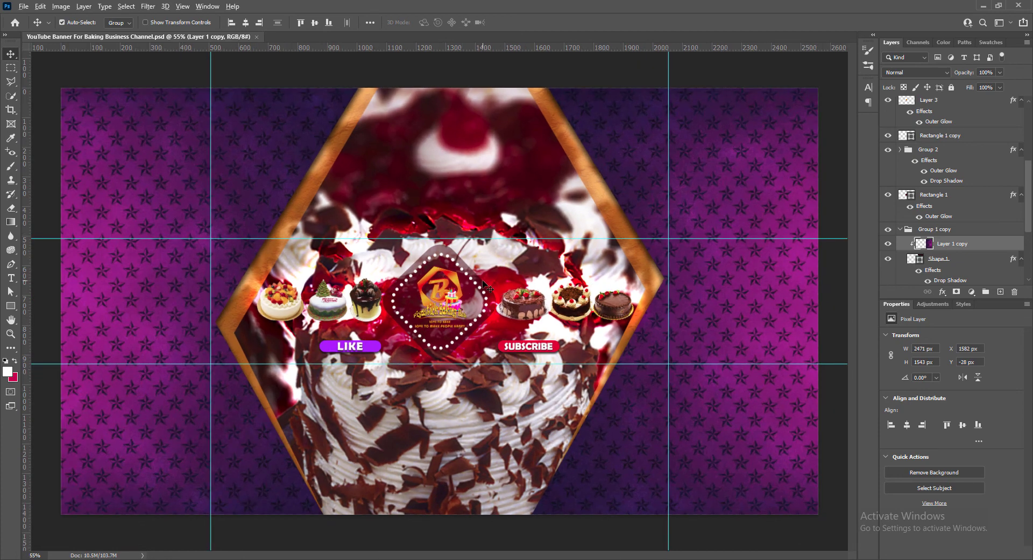
{"action": "scroll", "coordinate": [485, 286], "scroll_direction": "up", "scroll_amount": 1}
{"action": "scroll", "coordinate": [485, 286], "scroll_direction": "down", "scroll_amount": 1}
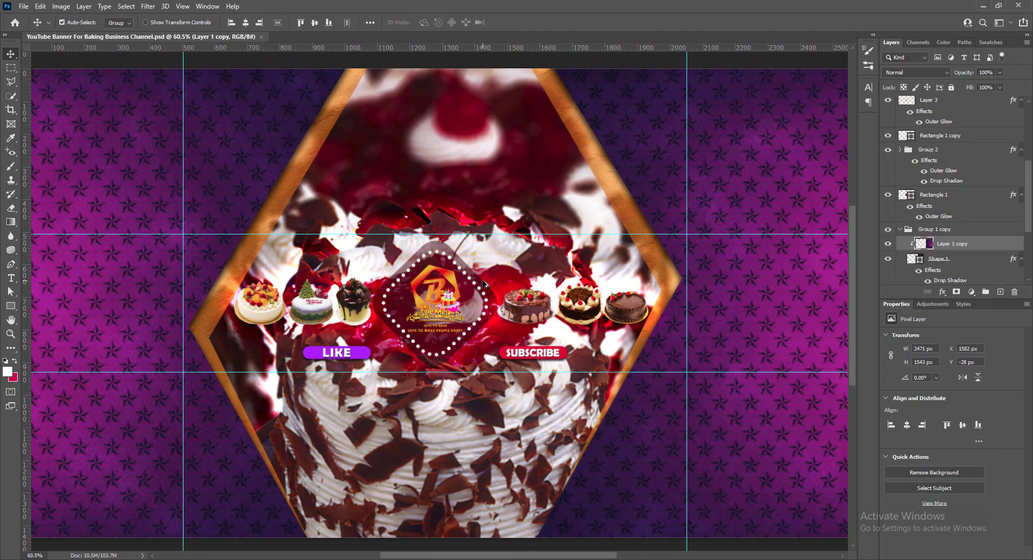